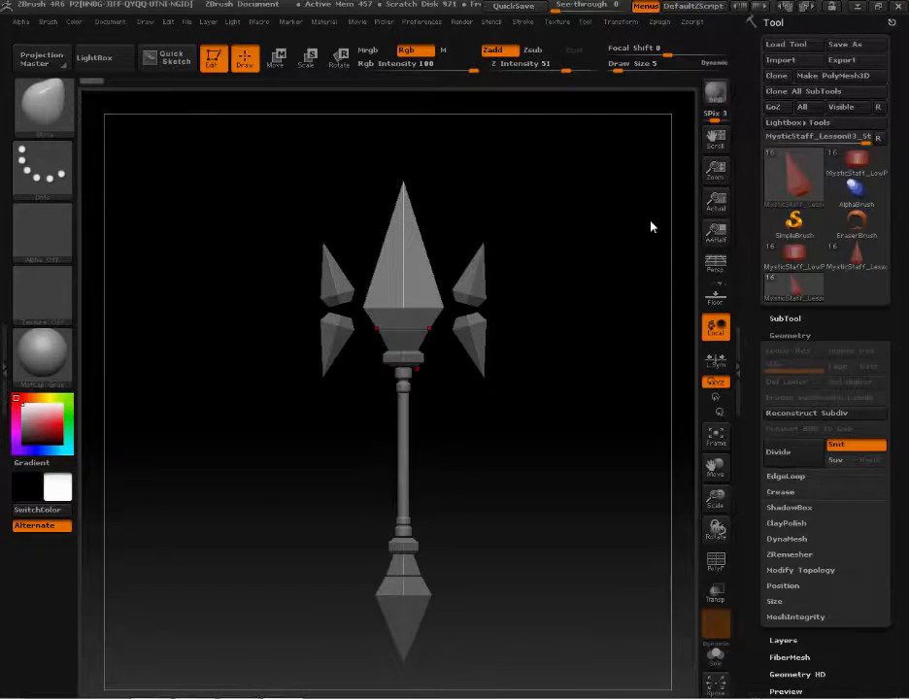
# Step: Try subdividing the main crystal of the staff head once with smoothing on, and undo it
pyautogui.moveTo(598, 279); pyautogui.dragTo(479, 694)
pyautogui.keyDown('alt'); pyautogui.moveTo(549, 227); pyautogui.dragTo(531, 542); pyautogui.keyUp('alt')
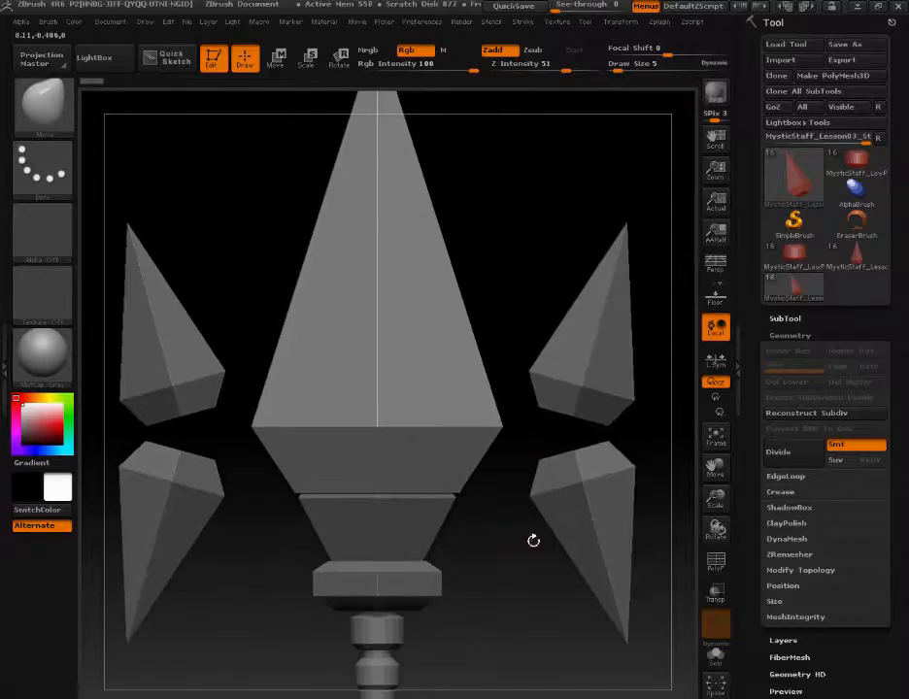
pyautogui.click(777, 452)
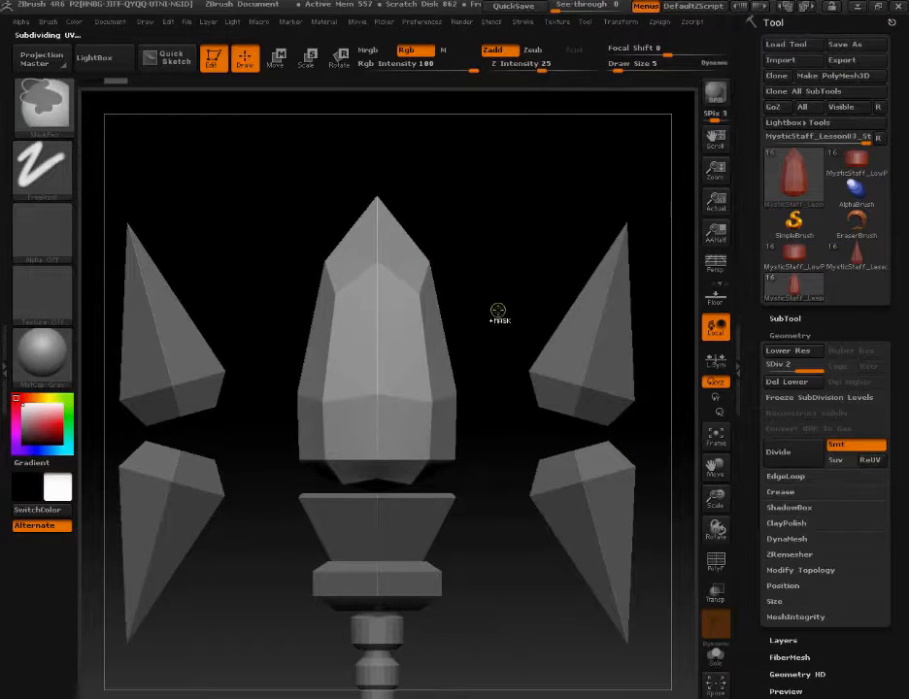
pyautogui.hotkey('ctrl', 'z')
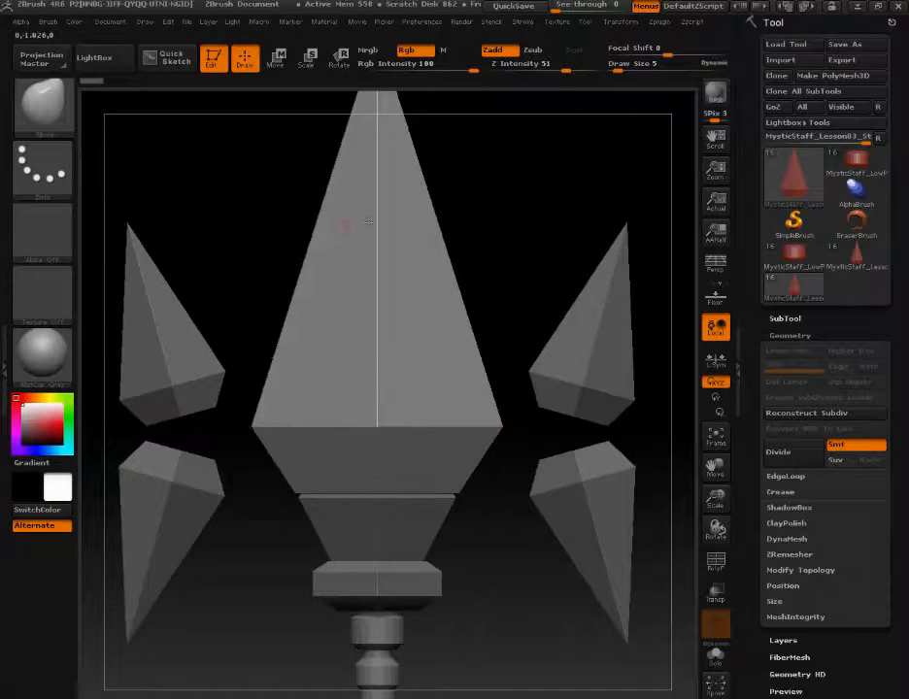
# Step: Subdivide the main crystal to level 6 without smoothing and on to level 8 with smoothing, and delete its lower levels
pyautogui.click(852, 448)
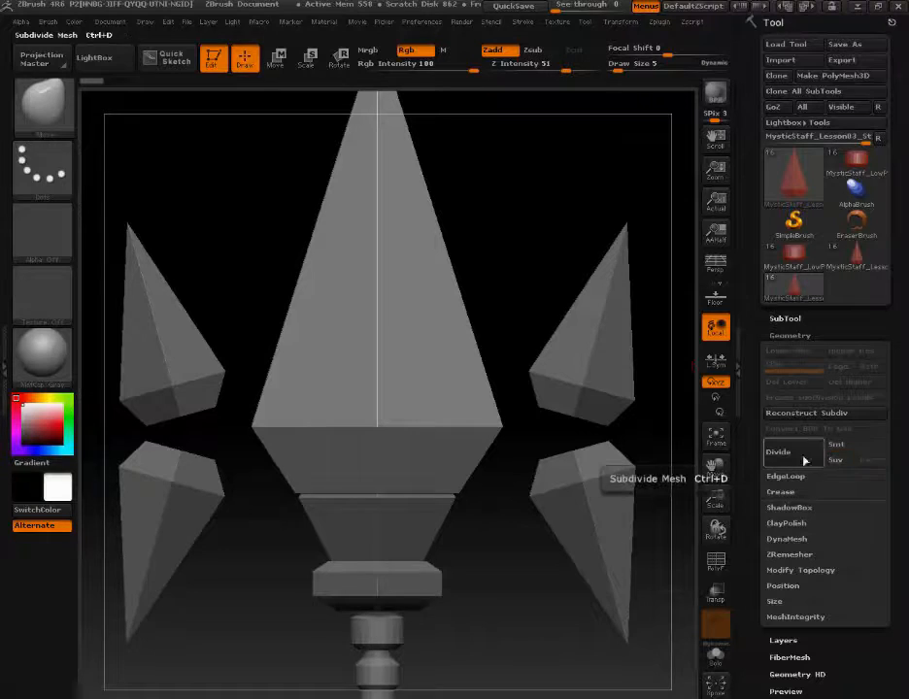
pyautogui.click(789, 462)
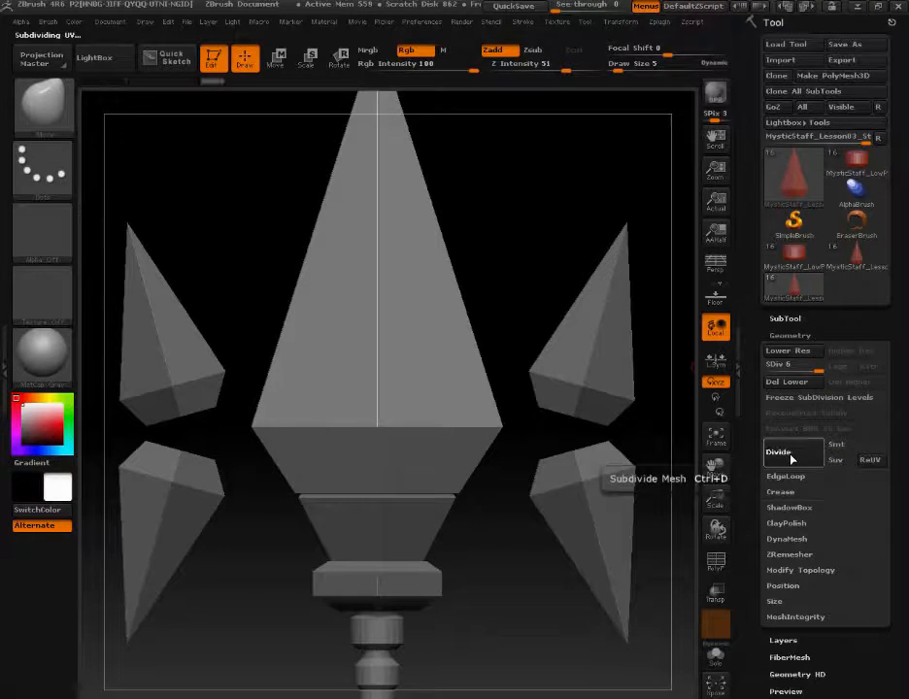
pyautogui.click(850, 446)
pyautogui.click(781, 452)
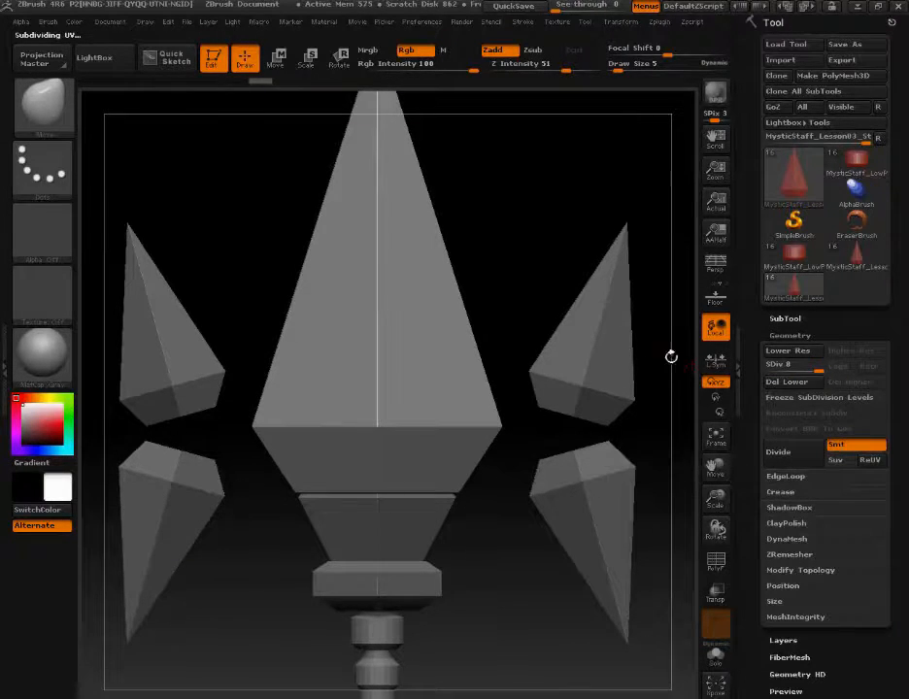
pyautogui.click(786, 385)
# Step: Subdivide the tapered collar below the main crystal, first without and then with smoothing, and delete its lower levels
pyautogui.keyDown('alt'); pyautogui.moveTo(560, 249); pyautogui.dragTo(542, 601); pyautogui.keyUp('alt')
pyautogui.moveTo(544, 213); pyautogui.dragTo(466, 213)
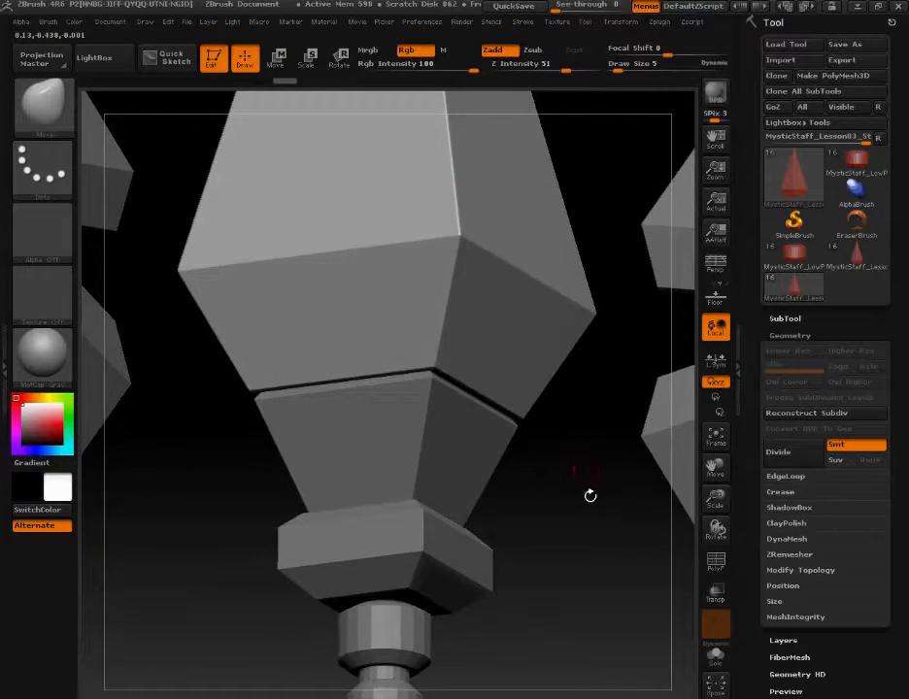
pyautogui.keyDown('shift'); pyautogui.moveTo(588, 493); pyautogui.dragTo(578, 412); pyautogui.keyUp('shift')
pyautogui.keyDown('alt'); pyautogui.click(439, 438); pyautogui.keyUp('alt')
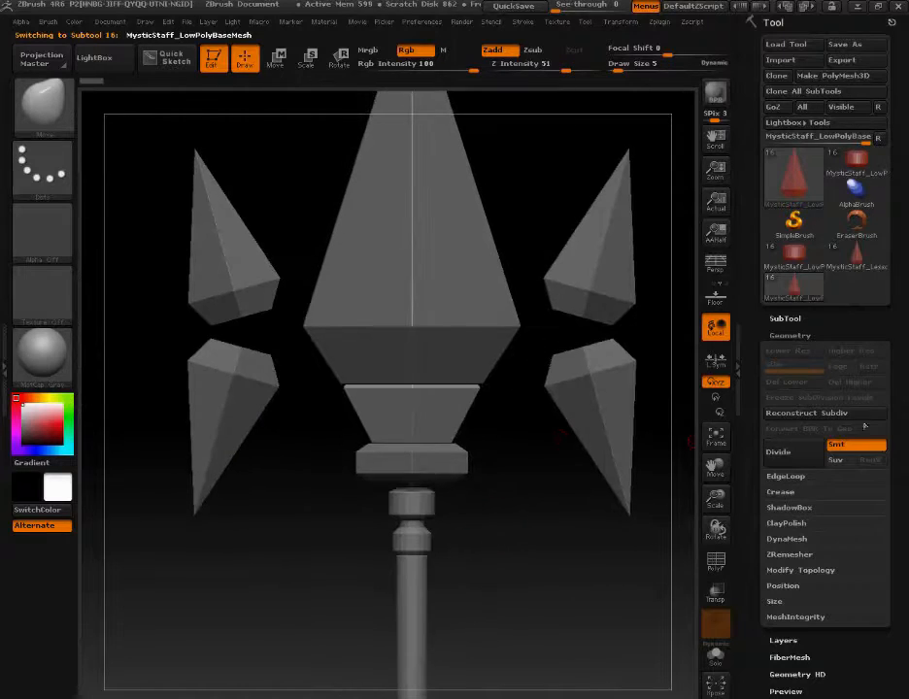
pyautogui.click(813, 454)
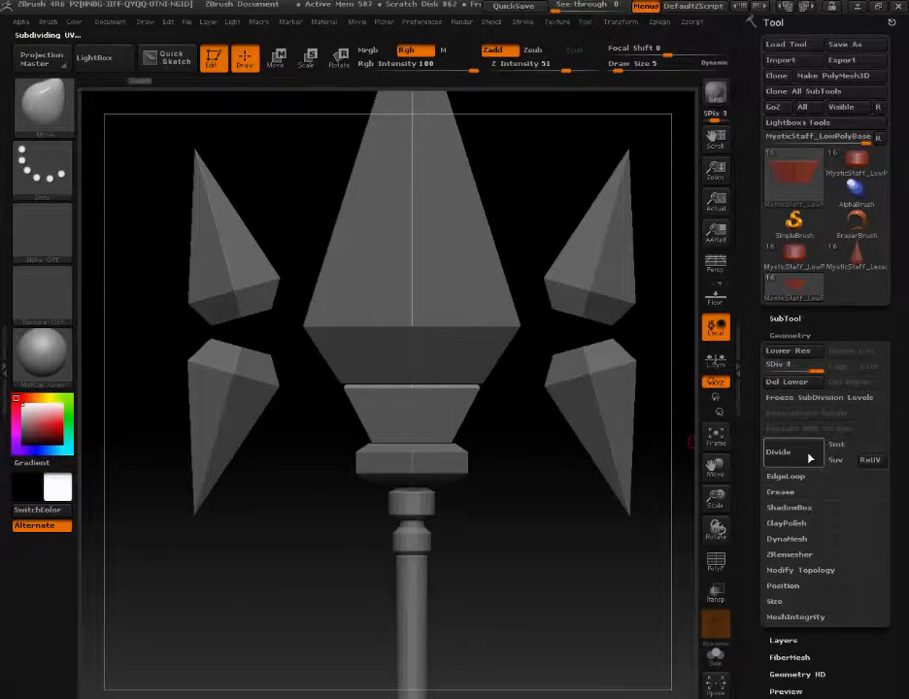
pyautogui.click(834, 444)
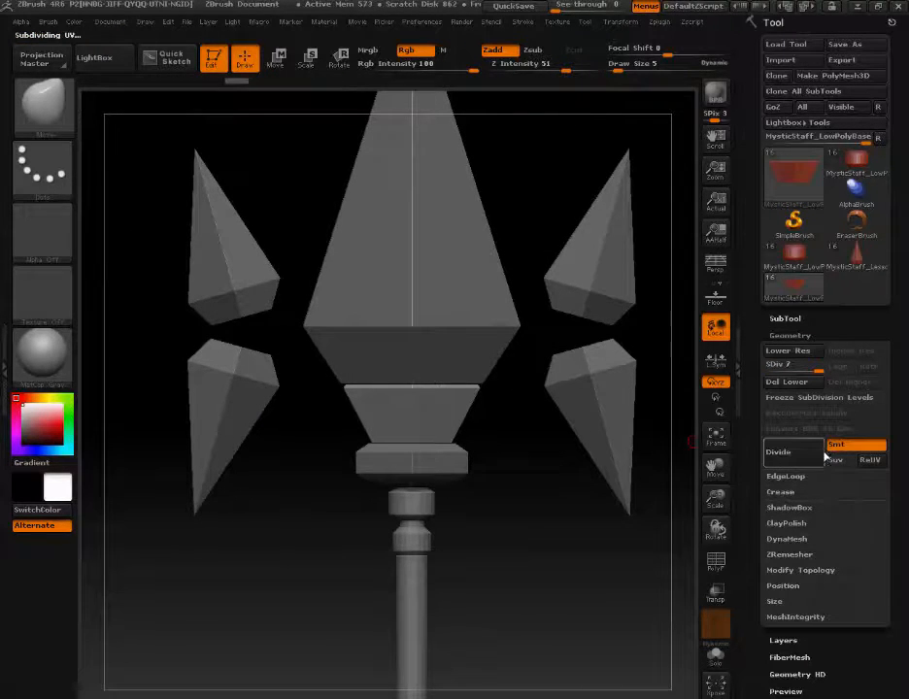
pyautogui.click(786, 381)
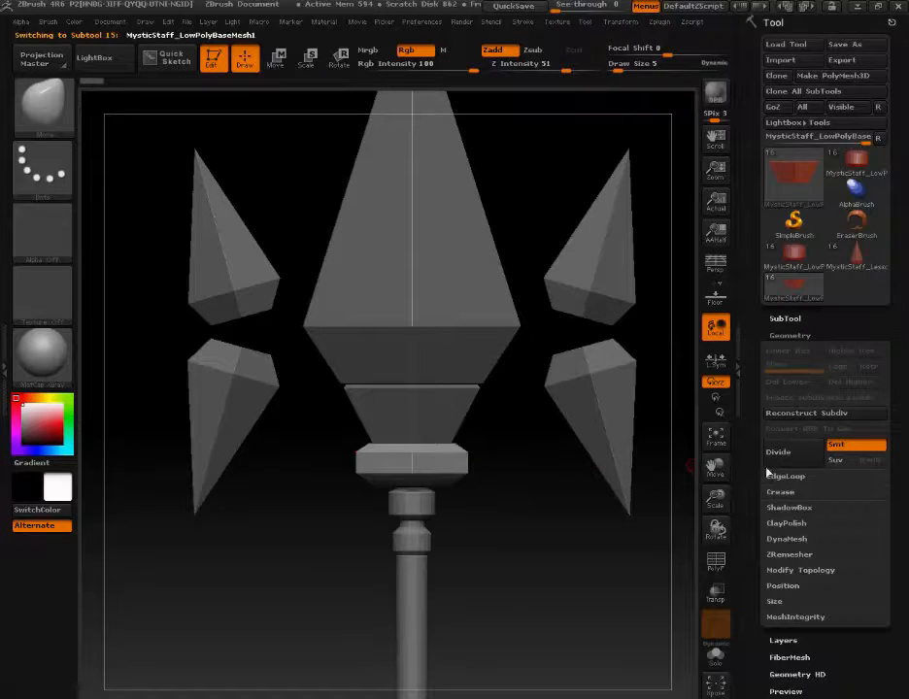
# Step: Subdivide the wide ring under the collar to level 5 without smoothing and level 8 with smoothing, and delete its lower levels
pyautogui.click(835, 447)
pyautogui.click(801, 462)
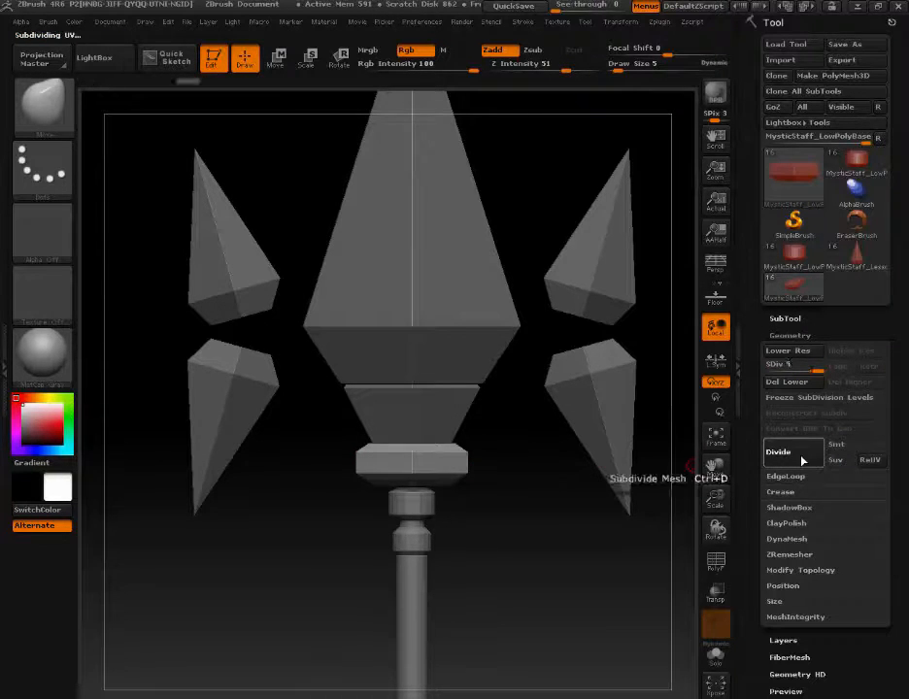
pyautogui.click(834, 444)
pyautogui.click(786, 381)
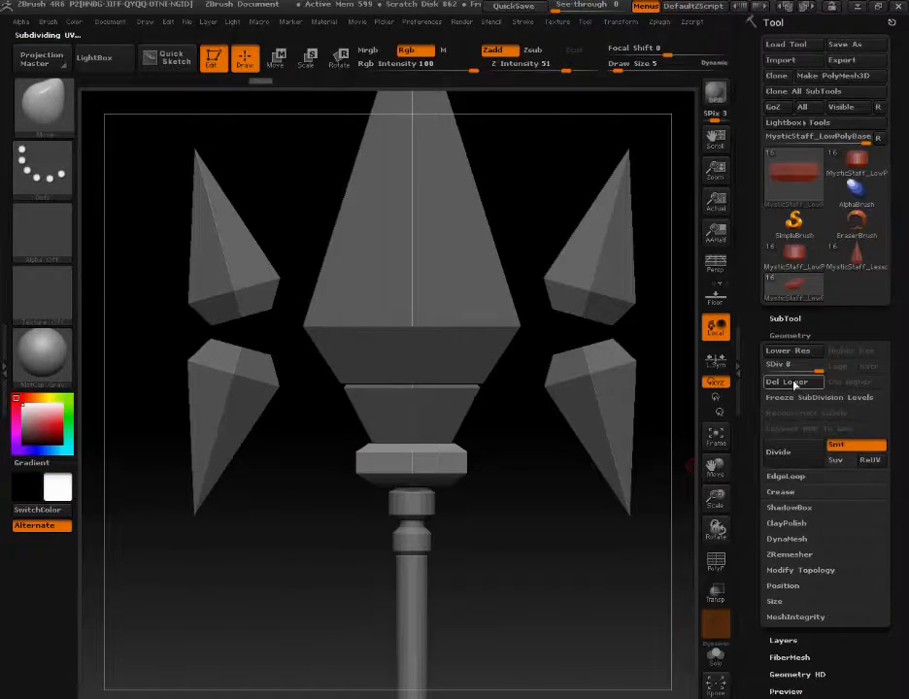
# Step: Subdivide the round ring at the top of the shaft to level 3 without smoothing and on to level 5 with smoothing
pyautogui.keyDown('alt'); pyautogui.moveTo(635, 467); pyautogui.dragTo(623, 501); pyautogui.keyUp('alt')
pyautogui.keyDown('alt'); pyautogui.click(407, 516); pyautogui.keyUp('alt')
pyautogui.keyDown('alt'); pyautogui.moveTo(533, 509); pyautogui.dragTo(576, 491); pyautogui.keyUp('alt')
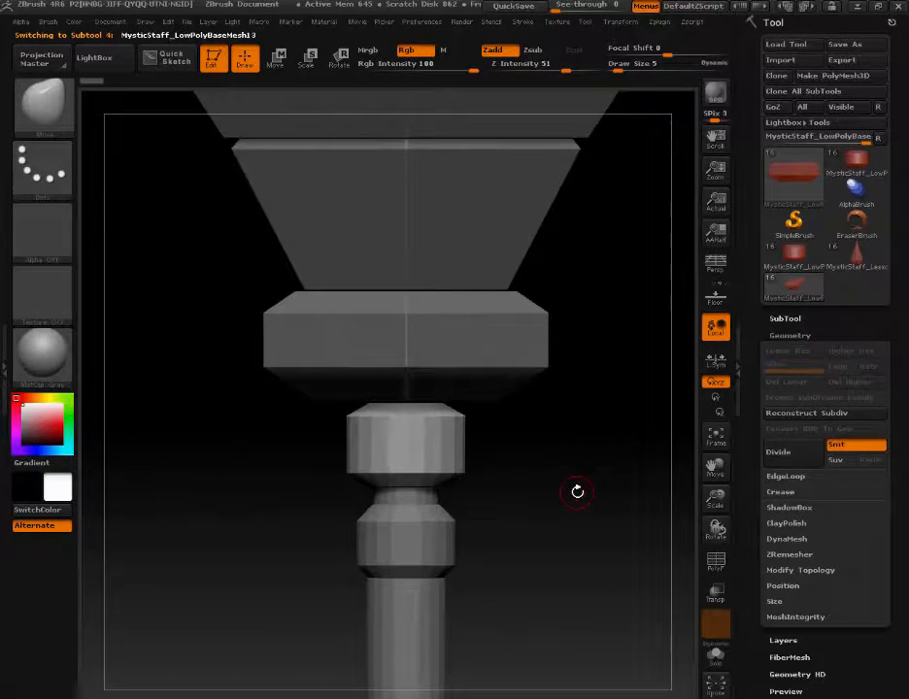
pyautogui.click(836, 444)
pyautogui.click(781, 454)
pyautogui.click(782, 454)
pyautogui.click(781, 453)
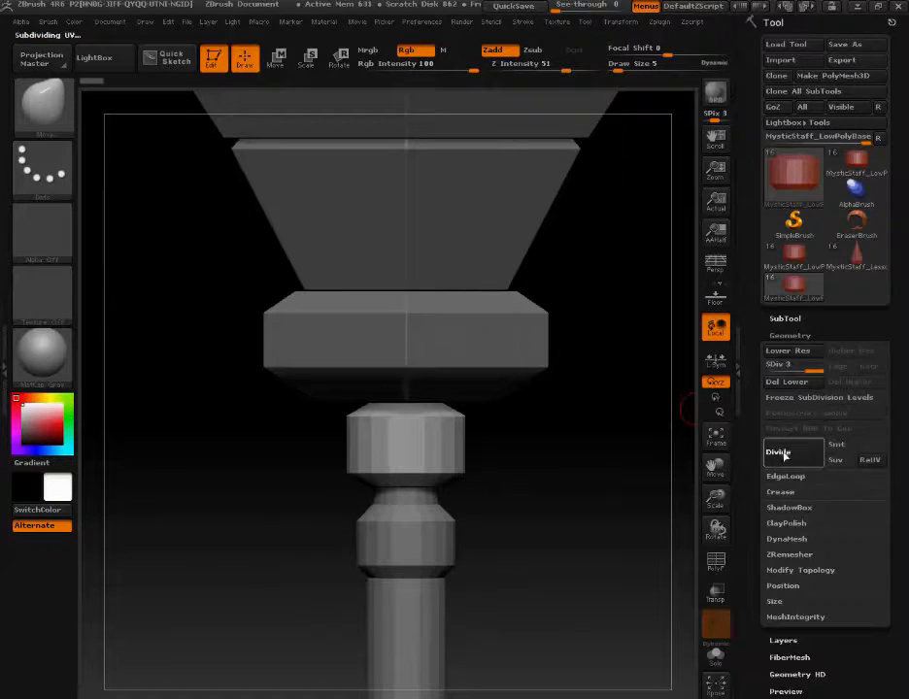
pyautogui.click(842, 449)
pyautogui.click(780, 453)
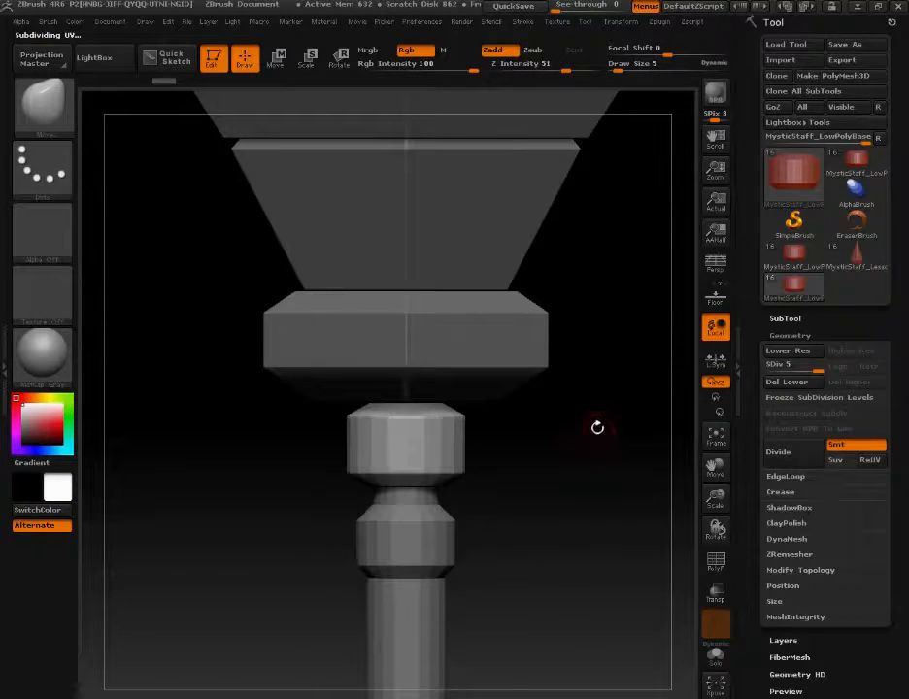
# Step: Undo all subdivisions of the round ring, try a single smoothed subdivision on it, and undo that too
pyautogui.keyDown('alt'); pyautogui.moveTo(598, 428); pyautogui.dragTo(604, 473); pyautogui.keyUp('alt')
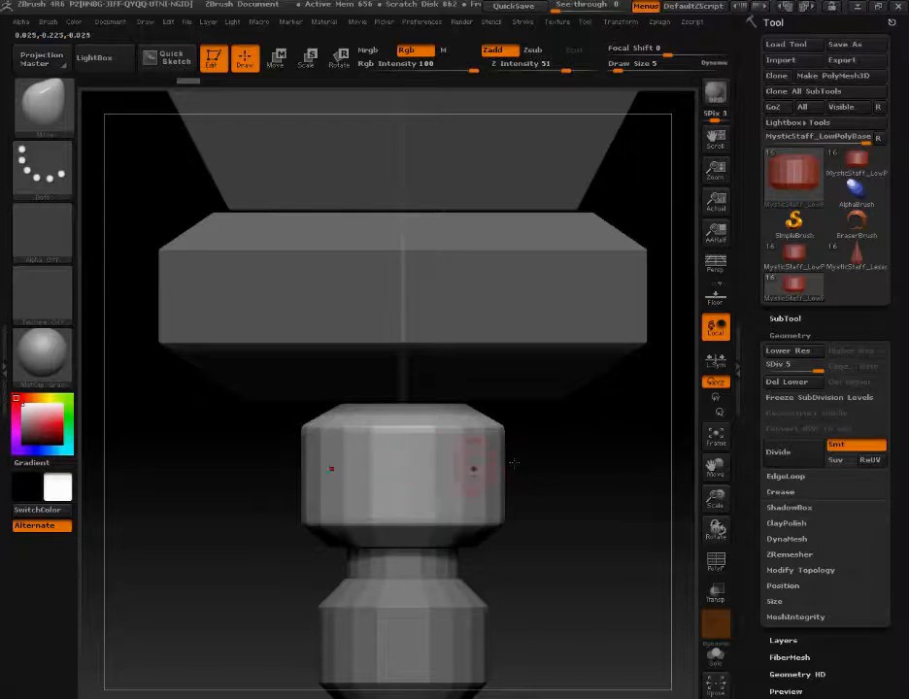
pyautogui.hotkey('ctrl', 'z')
pyautogui.hotkey('ctrl', 'z')
pyautogui.hotkey('ctrl', 'z')
pyautogui.hotkey('ctrl', 'z')
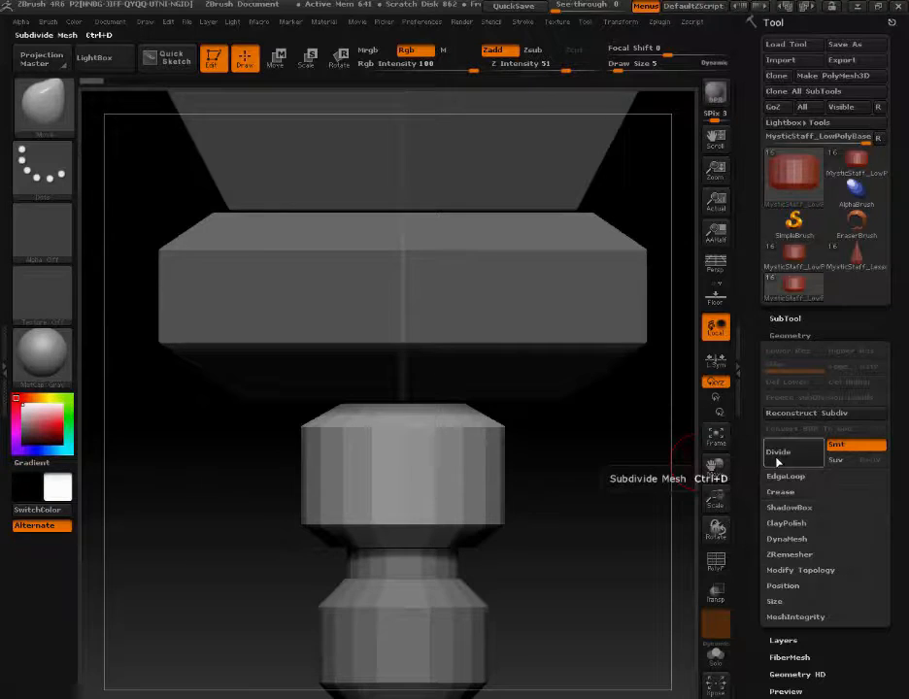
pyautogui.click(778, 458)
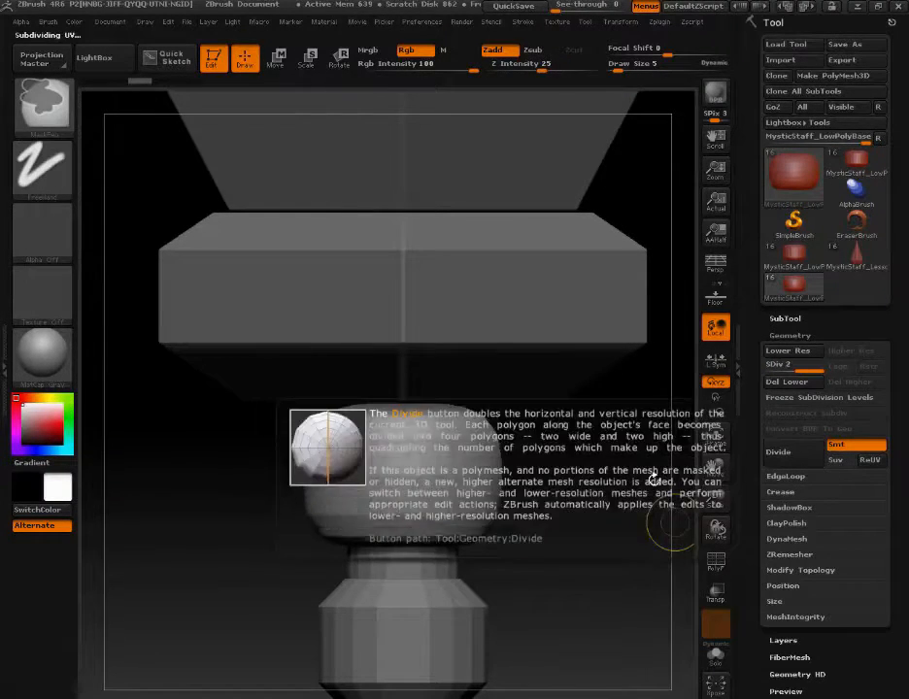
pyautogui.hotkey('ctrl', 'z')
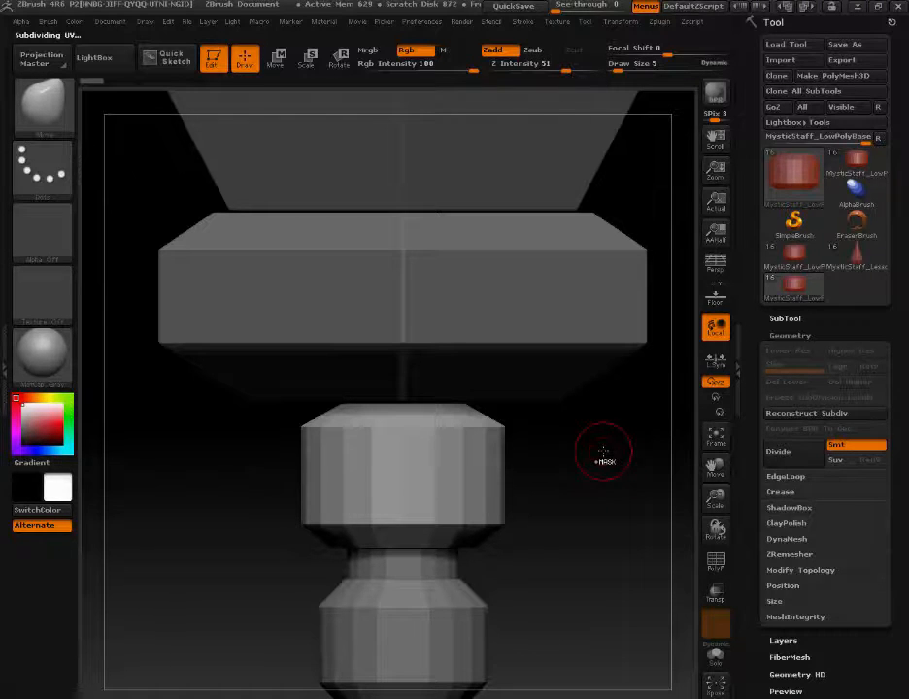
# Step: Switch to Maya and select the round ring below the staff head, pCylinder3, with textured shading on
pyautogui.click(856, 6)
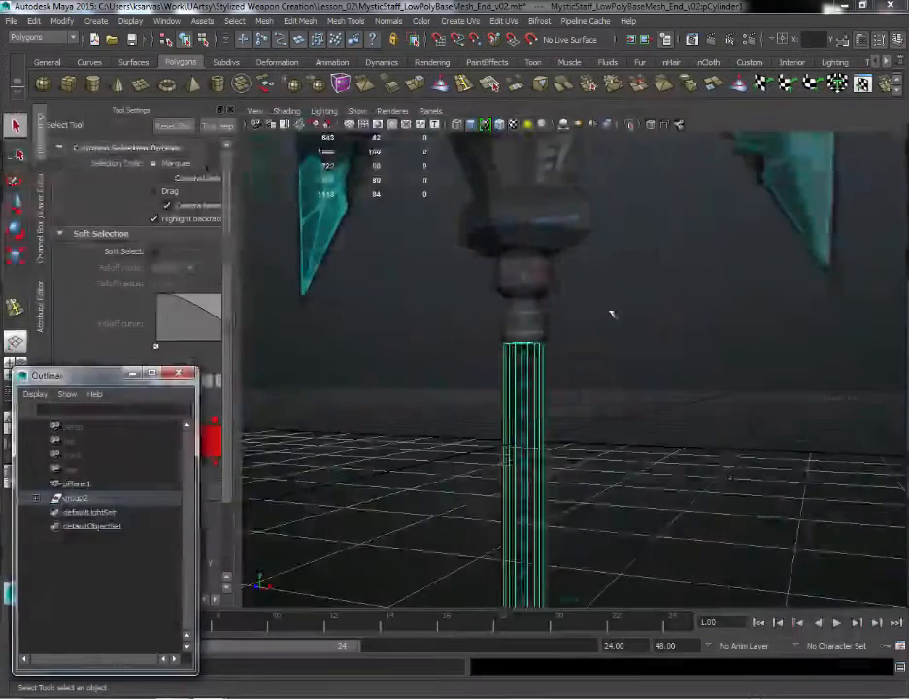
pyautogui.keyDown('alt'); pyautogui.moveTo(540, 266); pyautogui.dragTo(594, 311, button='right'); pyautogui.keyUp('alt')
pyautogui.click(526, 270)
pyautogui.keyDown('alt'); pyautogui.moveTo(594, 311); pyautogui.dragTo(611, 373, button='middle'); pyautogui.keyUp('alt')
pyautogui.press('5')
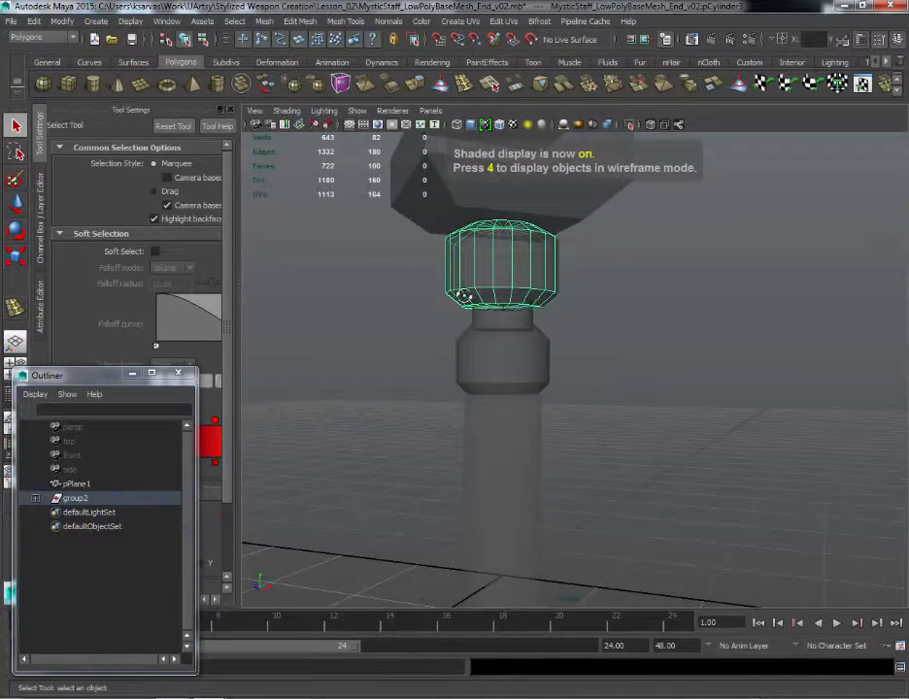
pyautogui.keyDown('alt'); pyautogui.moveTo(464, 296); pyautogui.dragTo(476, 292); pyautogui.keyUp('alt')
pyautogui.press('6')
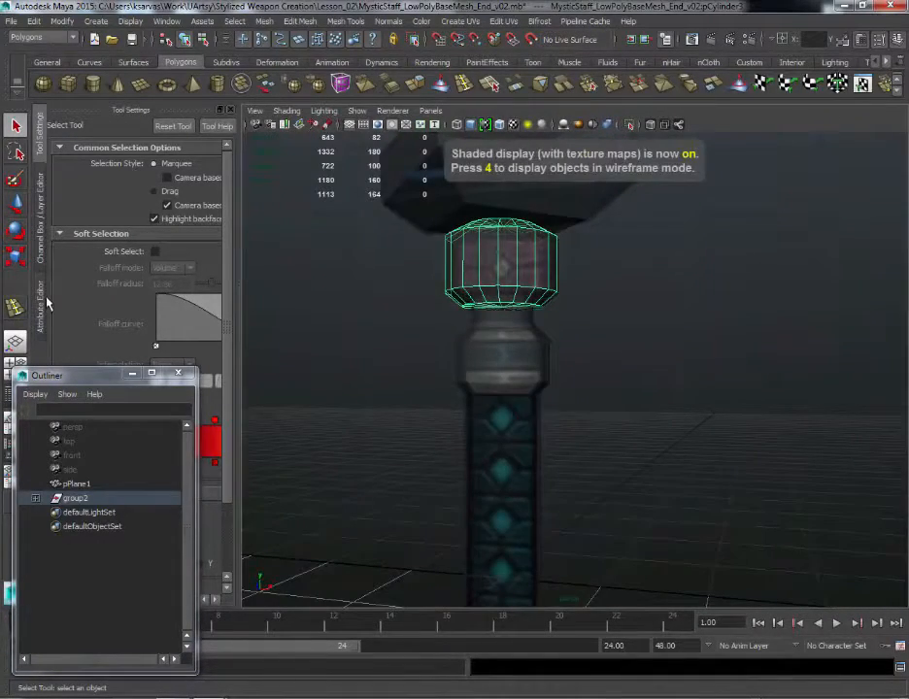
# Step: Remove the texture from the color of the ring's lambert2 material
pyautogui.click(41, 305)
pyautogui.click(307, 153)
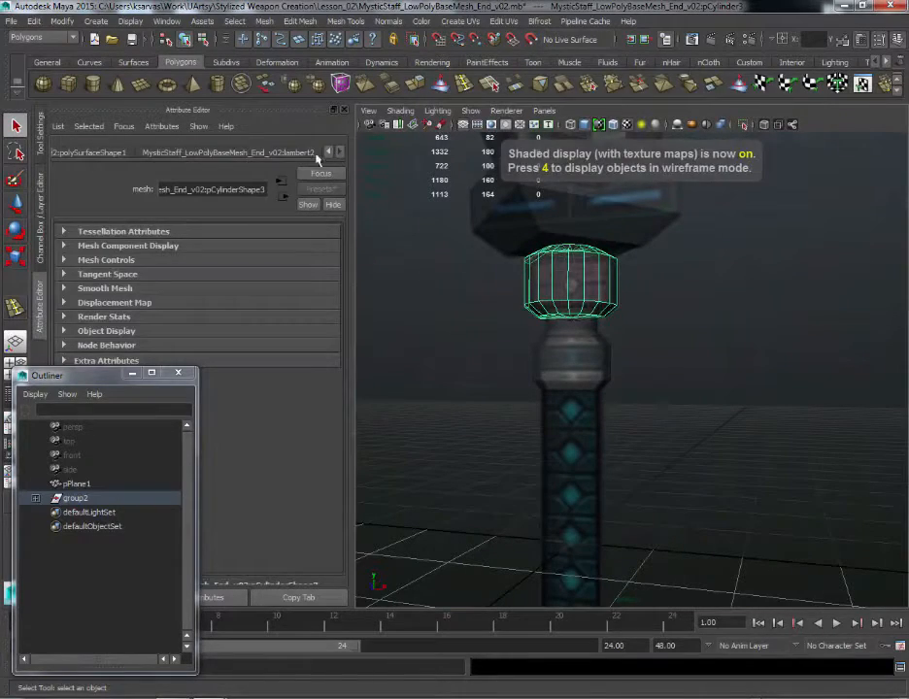
pyautogui.moveTo(255, 330); pyautogui.dragTo(214, 330)
pyautogui.keyDown('alt'); pyautogui.moveTo(520, 308); pyautogui.dragTo(625, 281); pyautogui.keyUp('alt')
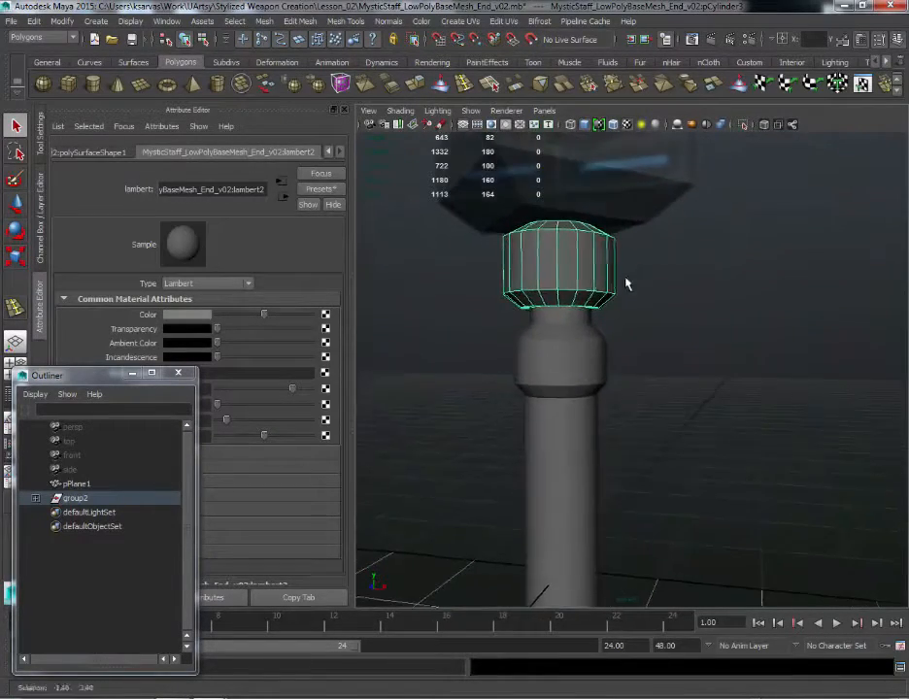
# Step: Insert edge loops close above and below the ring's upper rim with the Insert Edge Loop Tool set to equal distance from edge
pyautogui.keyDown('alt'); pyautogui.moveTo(625, 282); pyautogui.dragTo(663, 365, button='middle'); pyautogui.keyUp('alt')
pyautogui.keyDown('alt'); pyautogui.moveTo(663, 365); pyautogui.dragTo(723, 374, button='right'); pyautogui.keyUp('alt')
pyautogui.keyDown('alt'); pyautogui.moveTo(626, 277); pyautogui.dragTo(684, 340, button='middle'); pyautogui.keyUp('alt')
pyautogui.keyDown('alt'); pyautogui.moveTo(586, 332); pyautogui.dragTo(618, 331, button='right'); pyautogui.keyUp('alt')
pyautogui.keyDown('alt'); pyautogui.moveTo(618, 331); pyautogui.dragTo(605, 339); pyautogui.keyUp('alt')
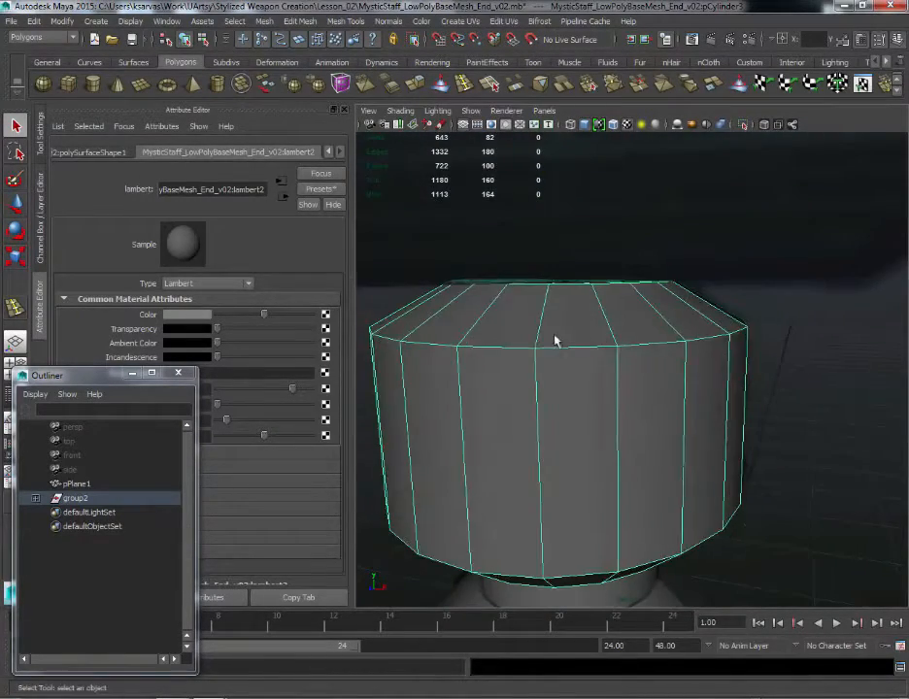
pyautogui.press('space')
pyautogui.click(514, 387)
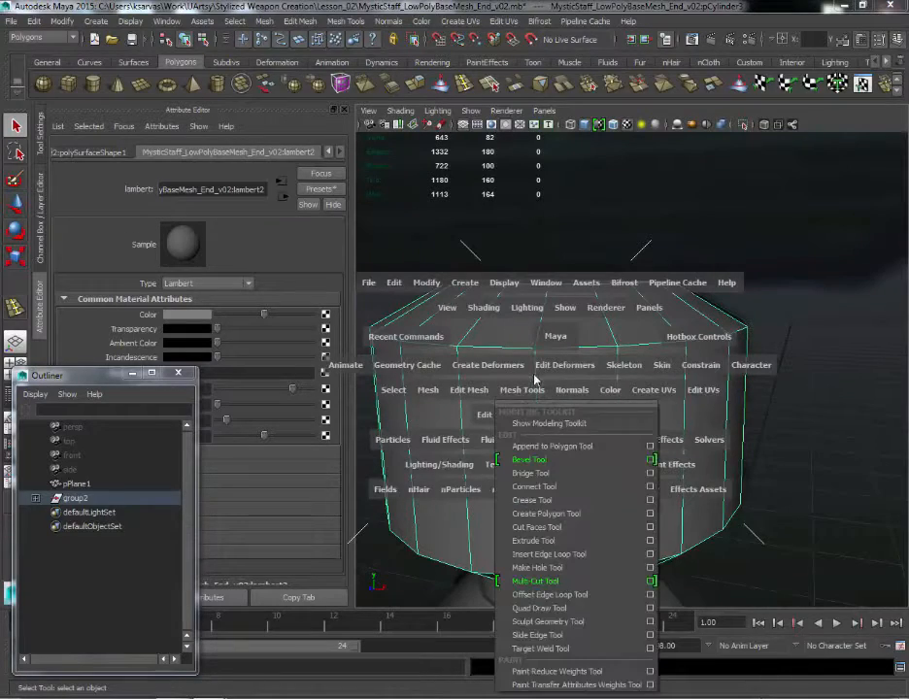
pyautogui.click(547, 553)
pyautogui.click(537, 359)
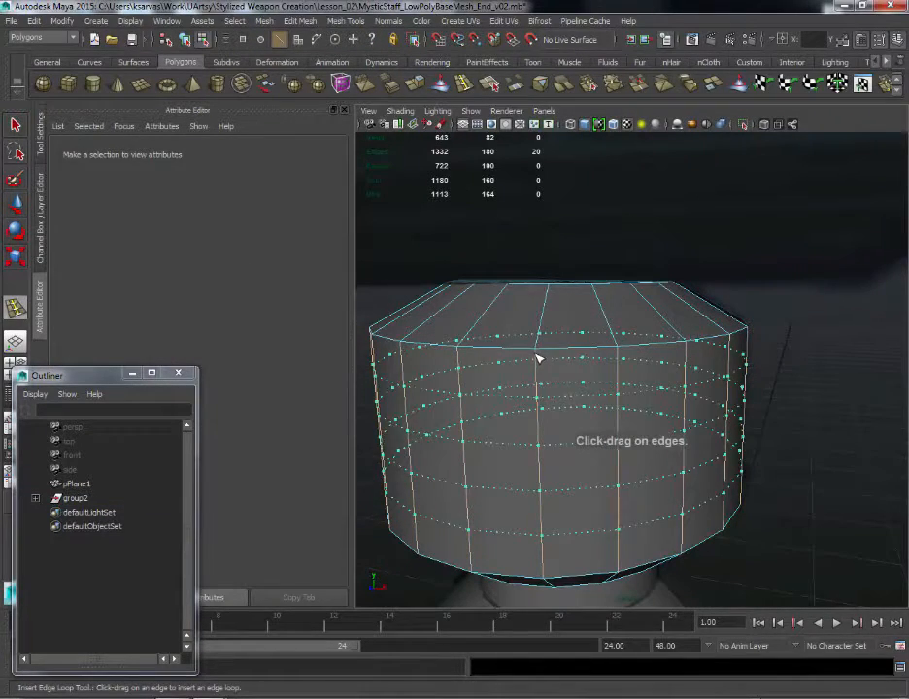
pyautogui.hotkey('ctrl', 'z')
pyautogui.click(38, 131)
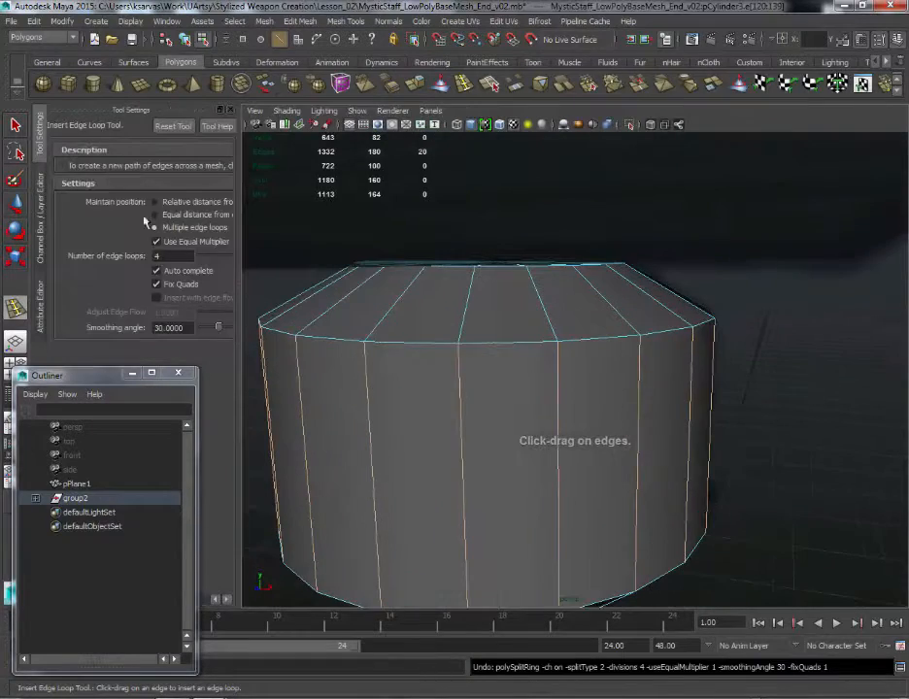
pyautogui.click(462, 351)
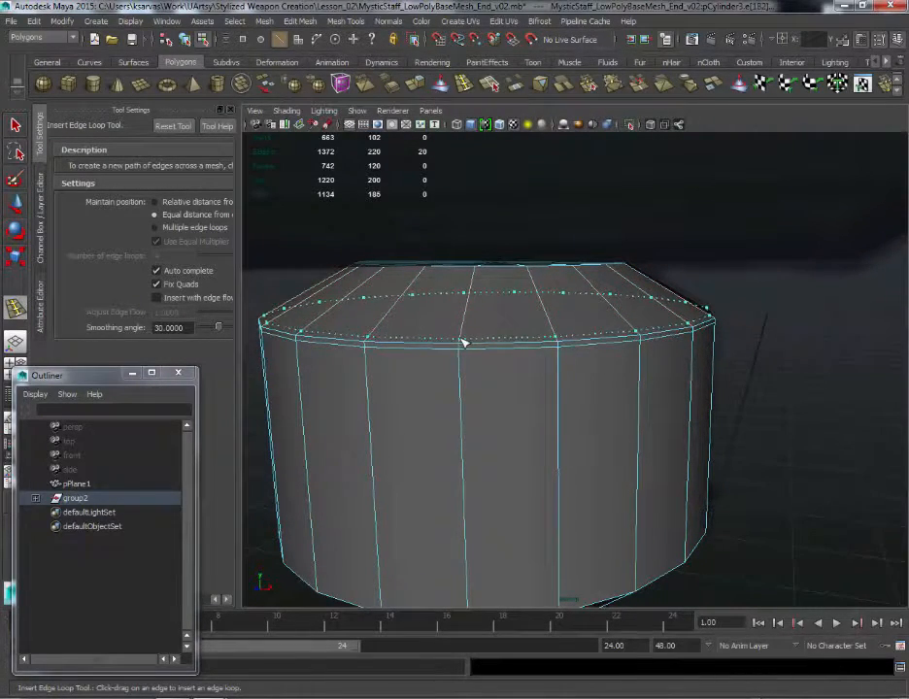
# Step: Return to object mode and preview the ring smoothed to examine how its reinforced upper rim holds its shape
pyautogui.keyDown('alt'); pyautogui.moveTo(525, 351); pyautogui.dragTo(462, 370); pyautogui.keyUp('alt')
pyautogui.press('w')
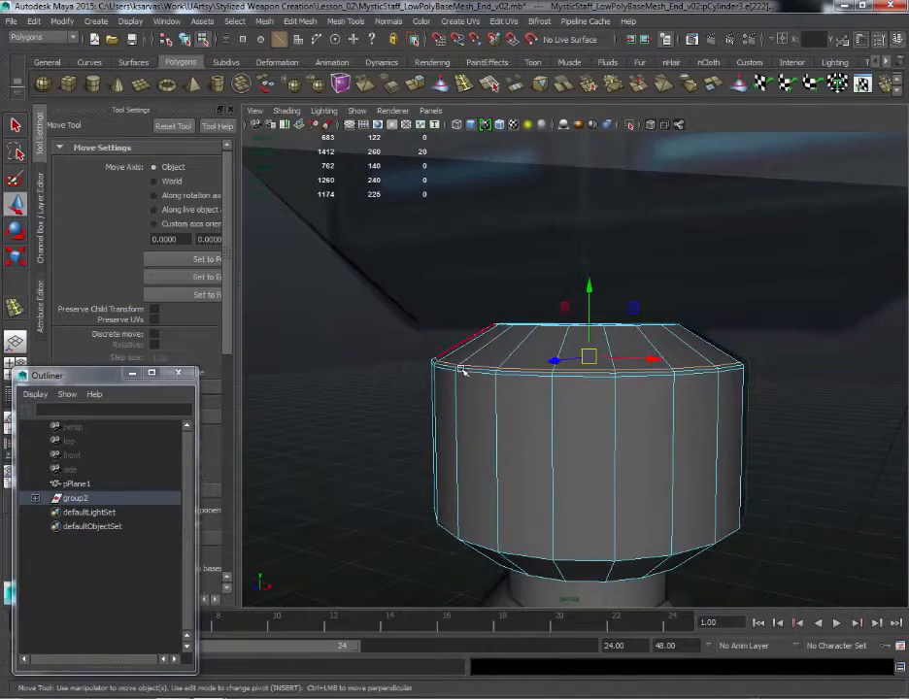
pyautogui.moveTo(462, 369); pyautogui.dragTo(484, 373, button='right')
pyautogui.press('3')
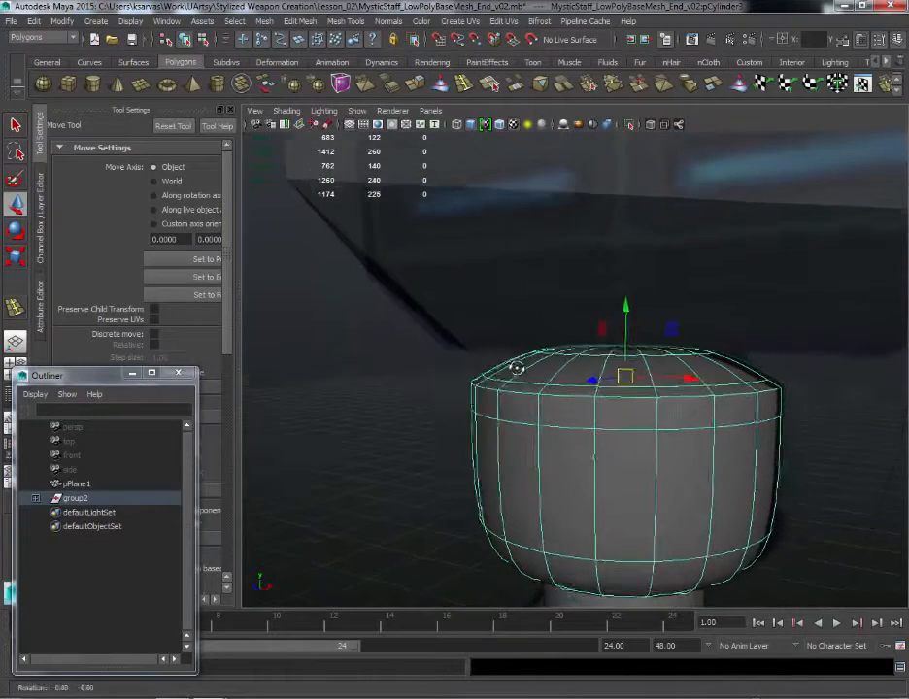
pyautogui.click(351, 365)
pyautogui.scroll(5, 396, 345)
pyautogui.keyDown('alt'); pyautogui.moveTo(394, 349); pyautogui.dragTo(408, 418); pyautogui.keyUp('alt')
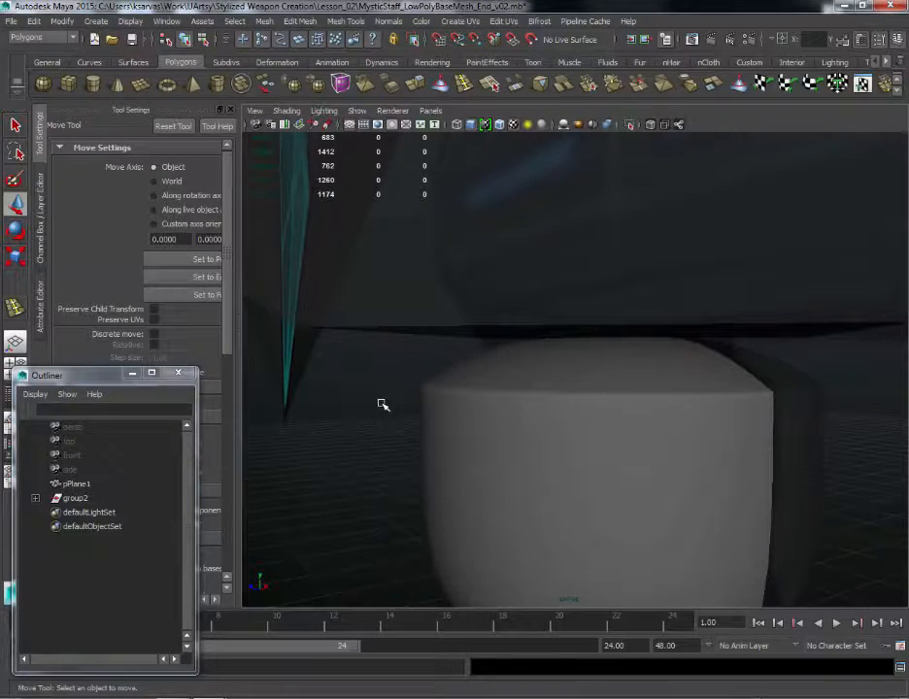
pyautogui.keyDown('alt'); pyautogui.moveTo(383, 404); pyautogui.dragTo(629, 308); pyautogui.keyUp('alt')
# Step: Add offset edge loops on both sides of the ring's top inner edge and its bottom opening edge with the Offset Edge Loop Tool
pyautogui.click(503, 406)
pyautogui.keyDown('alt'); pyautogui.moveTo(629, 308); pyautogui.dragTo(593, 404, button='right'); pyautogui.keyUp('alt')
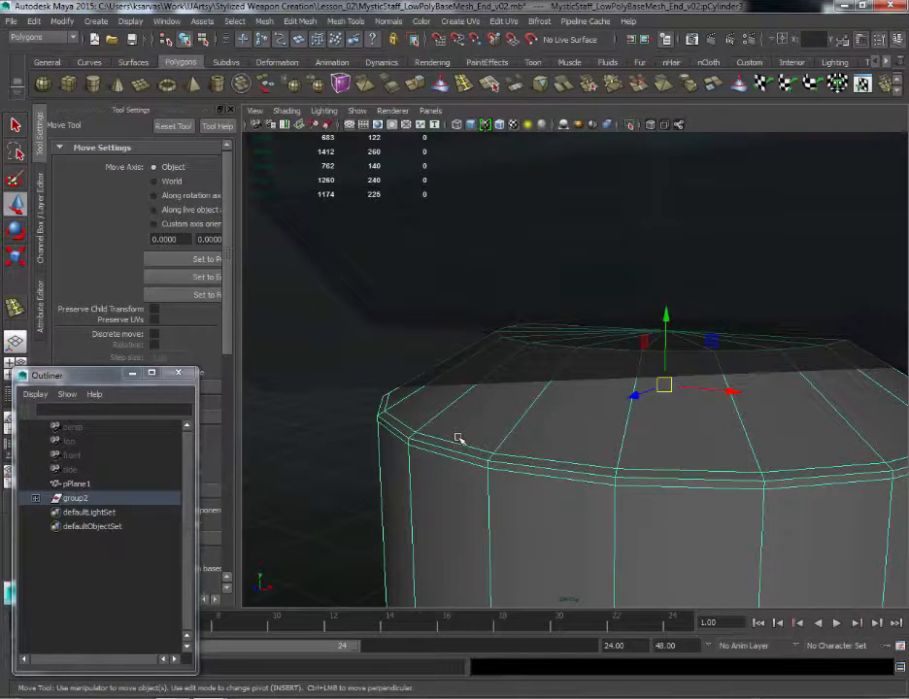
pyautogui.press('space')
pyautogui.click(466, 458)
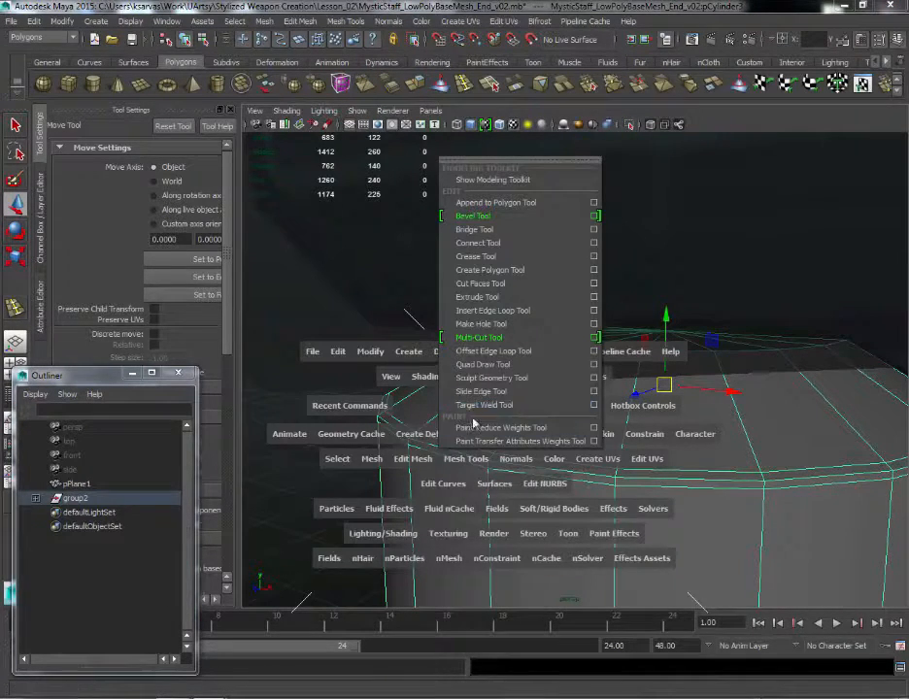
pyautogui.click(490, 350)
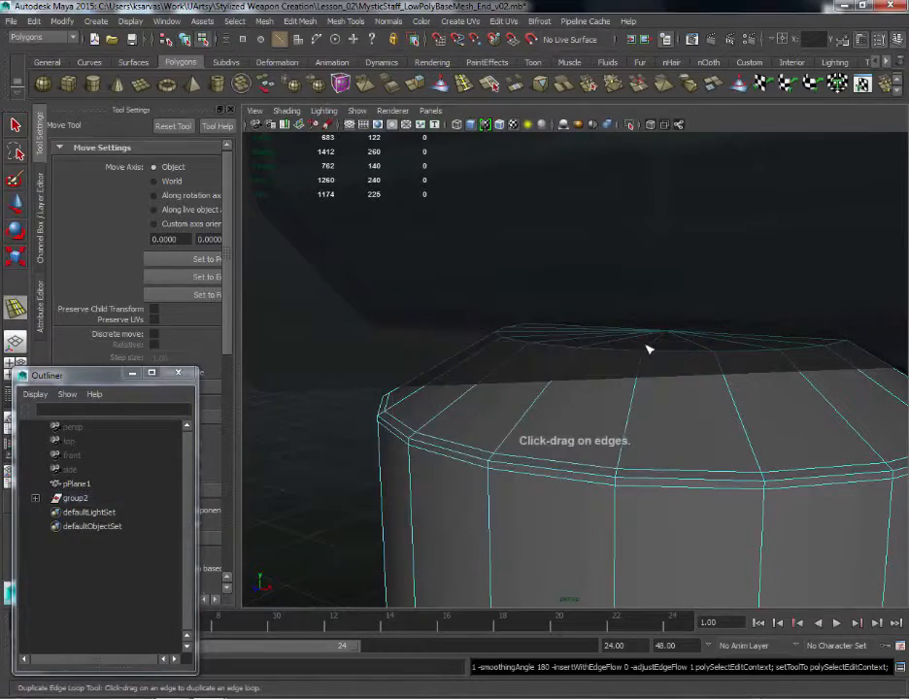
pyautogui.moveTo(632, 356); pyautogui.dragTo(641, 356)
pyautogui.keyDown('alt'); pyautogui.moveTo(641, 356); pyautogui.dragTo(576, 420); pyautogui.keyUp('alt')
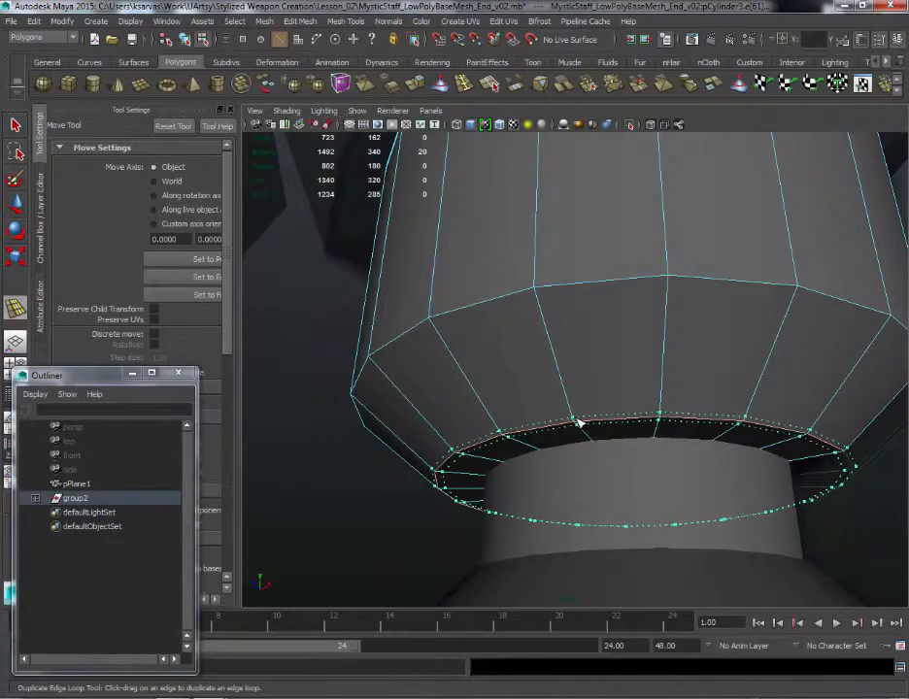
# Step: Insert supporting edge loops close above and below the ring's lower rim with the Insert Edge Loop Tool
pyautogui.press('space')
pyautogui.click(545, 412)
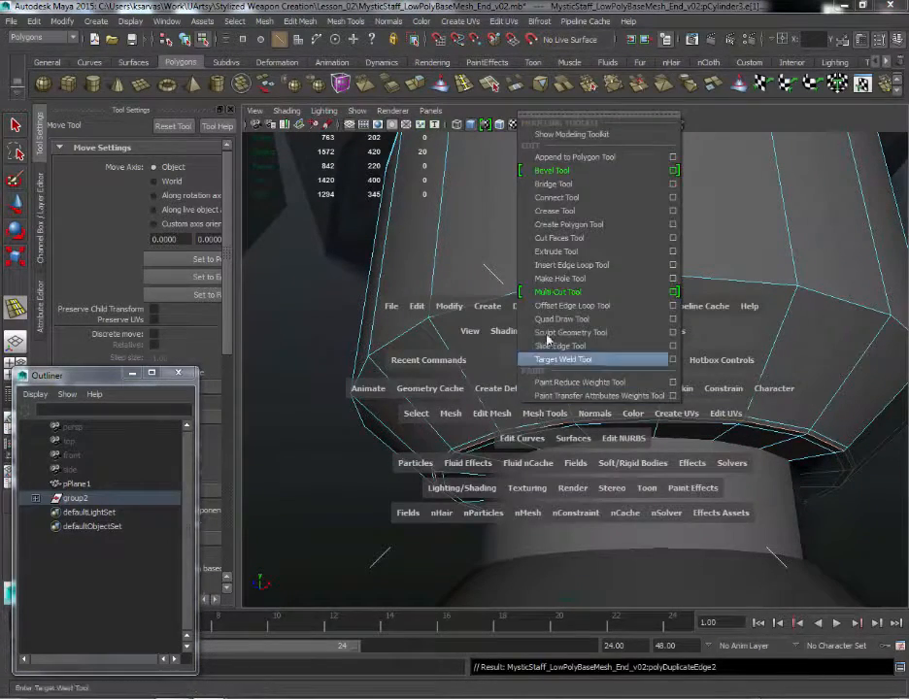
pyautogui.click(558, 264)
pyautogui.moveTo(573, 385); pyautogui.dragTo(575, 395)
pyautogui.scroll(-1, 600, 346)
pyautogui.press('w')
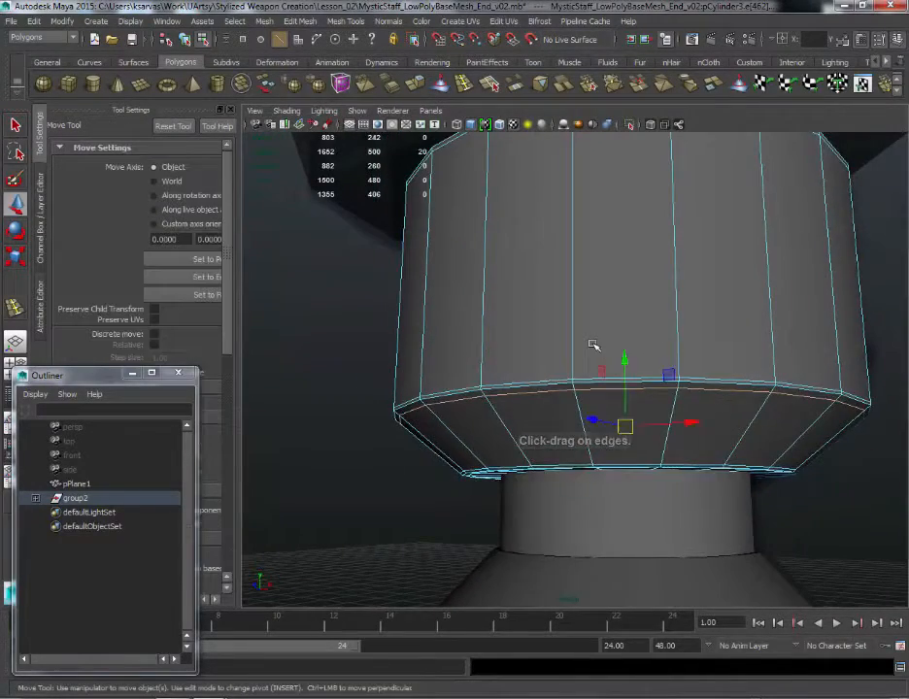
# Step: Return to object mode and preview the ring smoothed to examine its reinforced rims against the neighbouring parts
pyautogui.press('F8')
pyautogui.press('3')
pyautogui.click(345, 411)
pyautogui.scroll(-8, 337, 422)
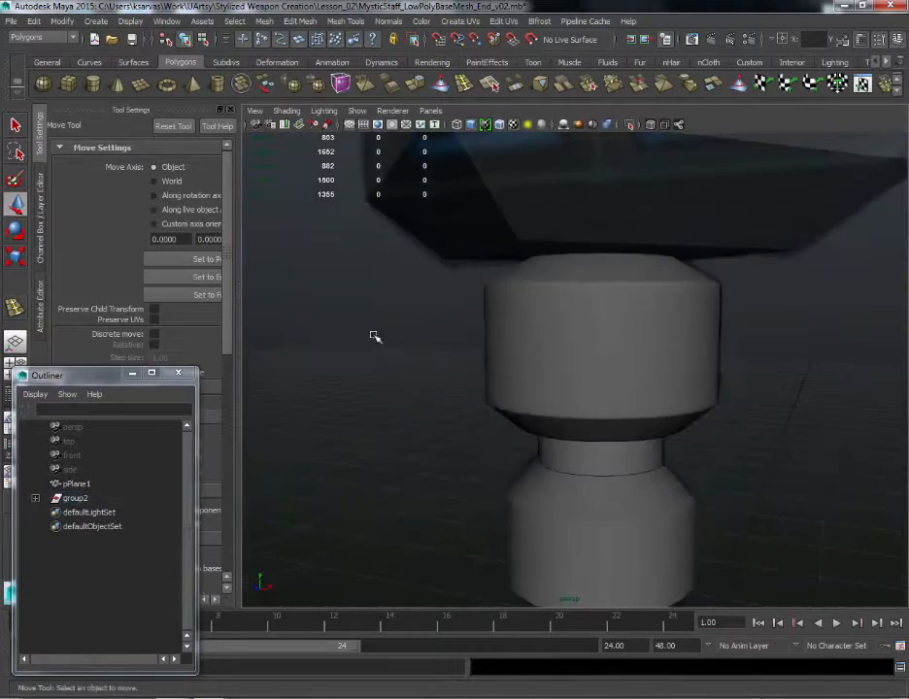
pyautogui.keyDown('alt'); pyautogui.moveTo(487, 315); pyautogui.dragTo(544, 325); pyautogui.keyUp('alt')
pyautogui.click(598, 335)
pyautogui.keyDown('alt'); pyautogui.moveTo(685, 288); pyautogui.dragTo(687, 320, button='right'); pyautogui.keyUp('alt')
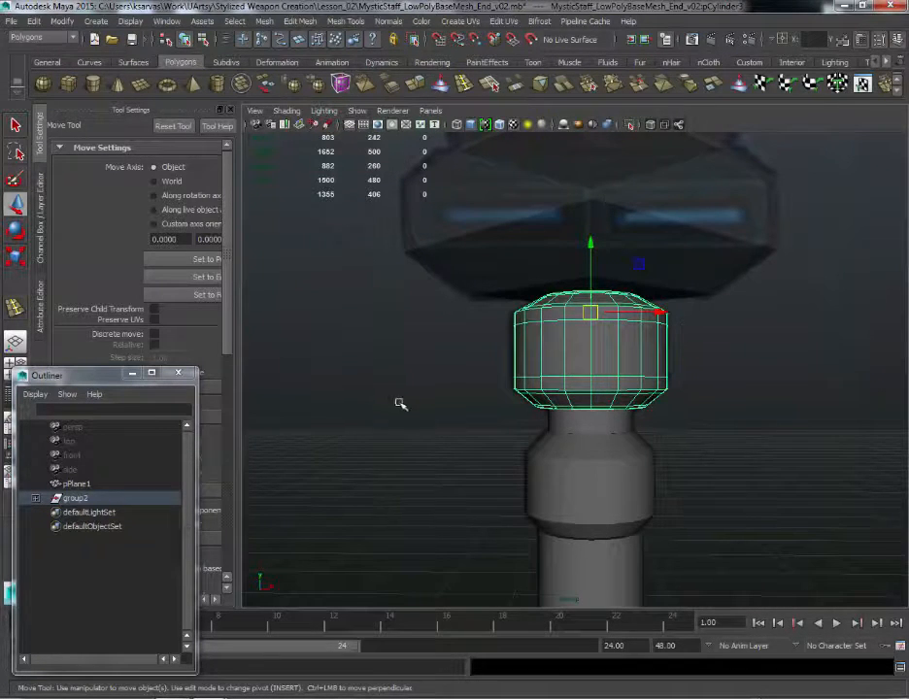
# Step: Turn off the ring's smooth preview and apply the Smooth operation to its mesh
pyautogui.press('1')
pyautogui.keyDown('alt'); pyautogui.moveTo(729, 380); pyautogui.dragTo(650, 368); pyautogui.keyUp('alt')
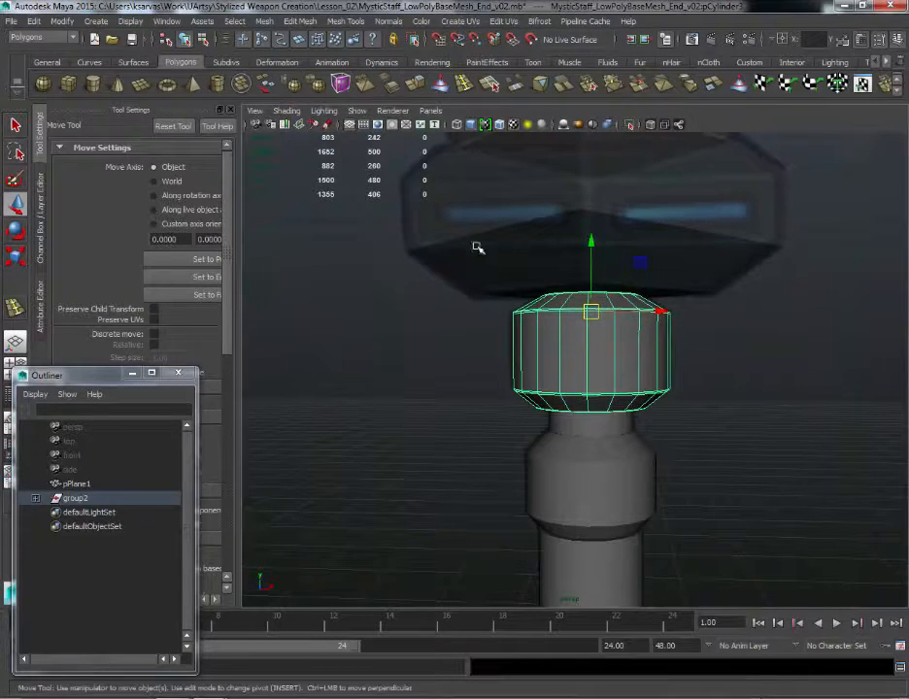
pyautogui.press('space')
pyautogui.moveTo(422, 401); pyautogui.dragTo(458, 536)
pyautogui.click(816, 412)
pyautogui.click(630, 364)
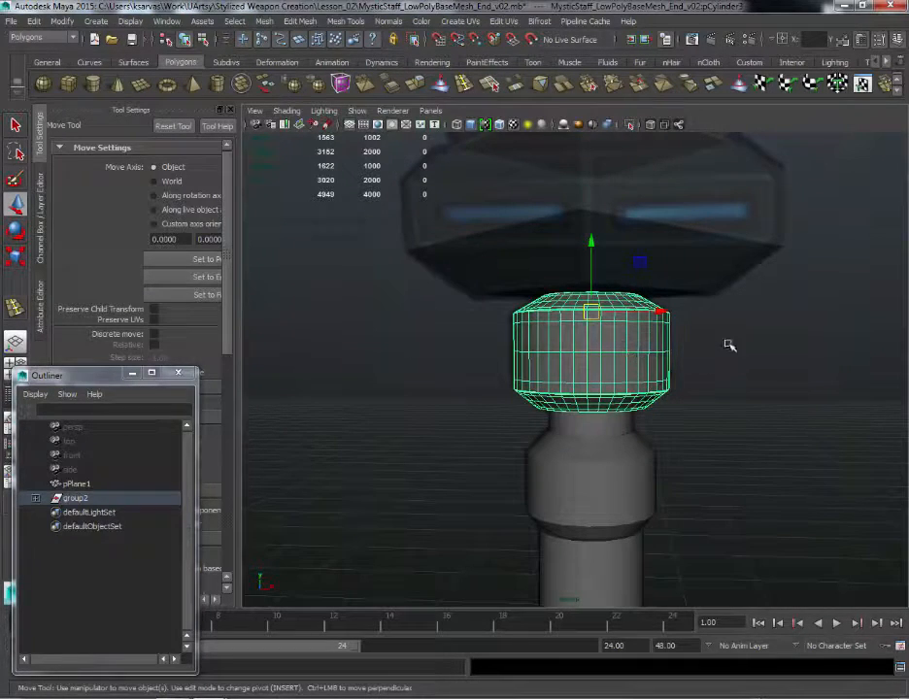
# Step: Select the round parts from the upper ring down to the long handle to examine their mesh density
pyautogui.scroll(-2, 704, 420)
pyautogui.keyDown('alt'); pyautogui.moveTo(703, 419); pyautogui.dragTo(667, 321, button='middle'); pyautogui.keyUp('alt')
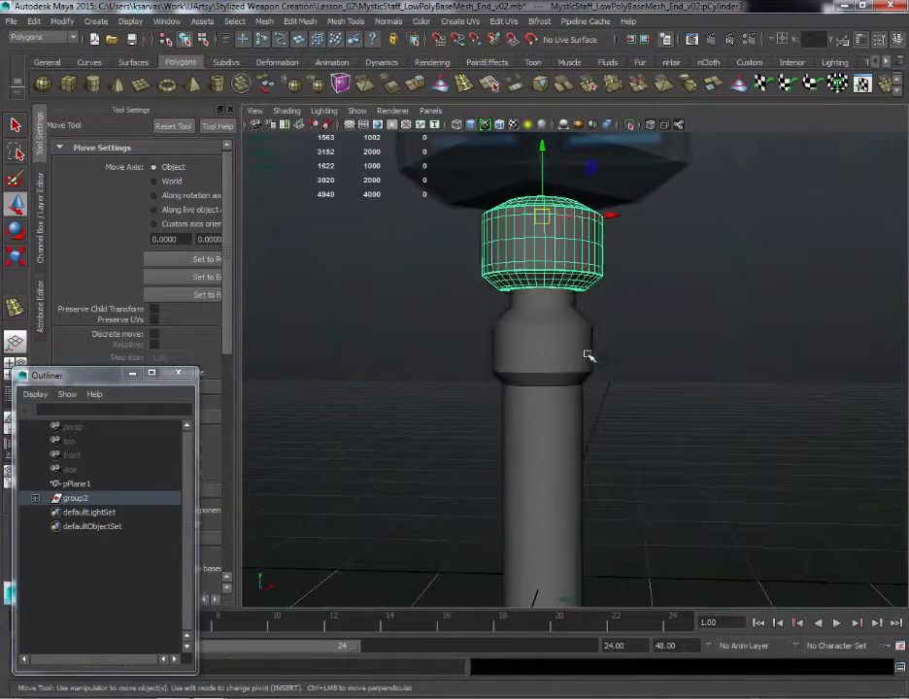
pyautogui.click(589, 355)
pyautogui.click(634, 274)
pyautogui.click(515, 231)
pyautogui.keyDown('alt'); pyautogui.moveTo(637, 467); pyautogui.dragTo(649, 304); pyautogui.keyUp('alt')
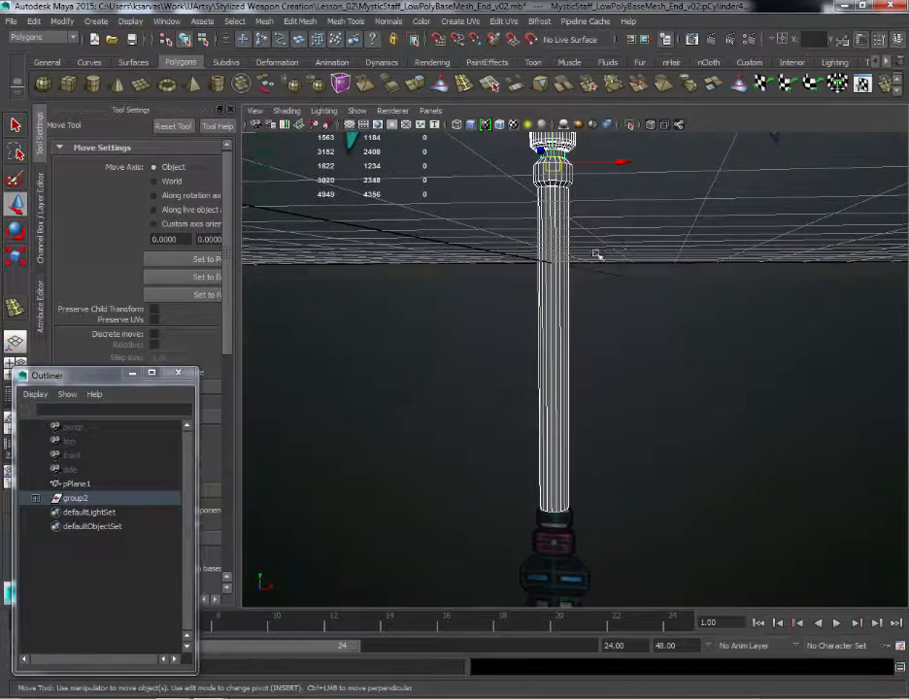
# Step: Insert 4 evenly spaced edge loops along the long handle, pCylinder1, using the Insert Edge Loop Tool's multiple edge loops setting
pyautogui.click(525, 320)
pyautogui.click(544, 320)
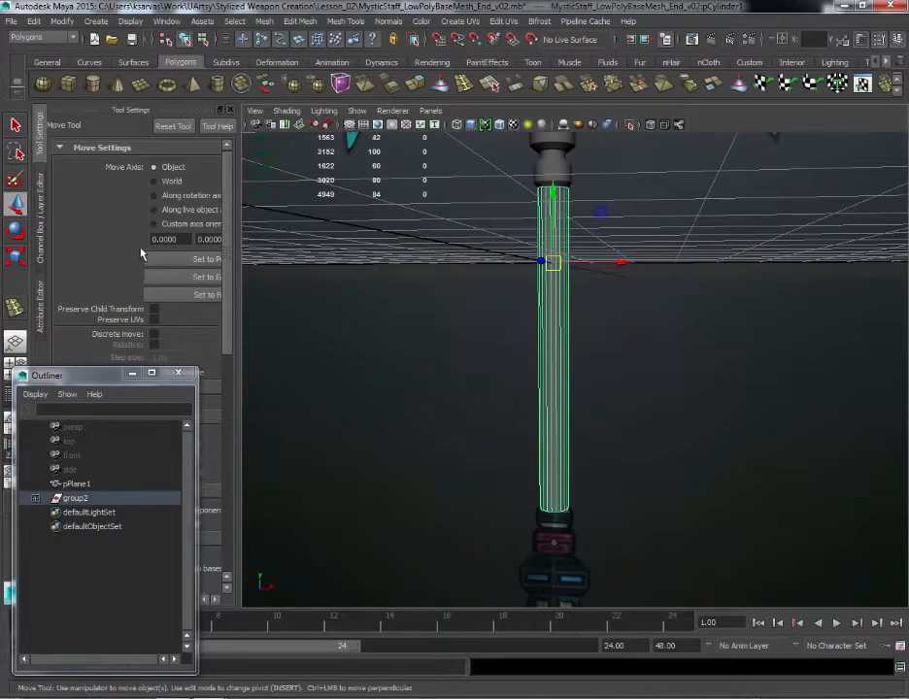
pyautogui.press('space')
pyautogui.moveTo(508, 383); pyautogui.dragTo(534, 549)
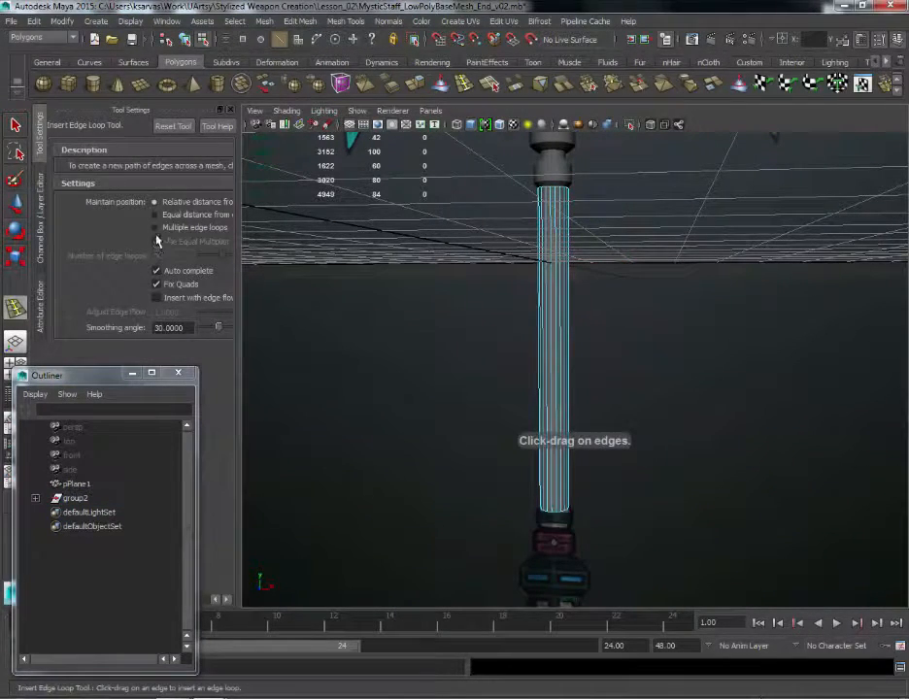
pyautogui.click(154, 227)
pyautogui.write('4')
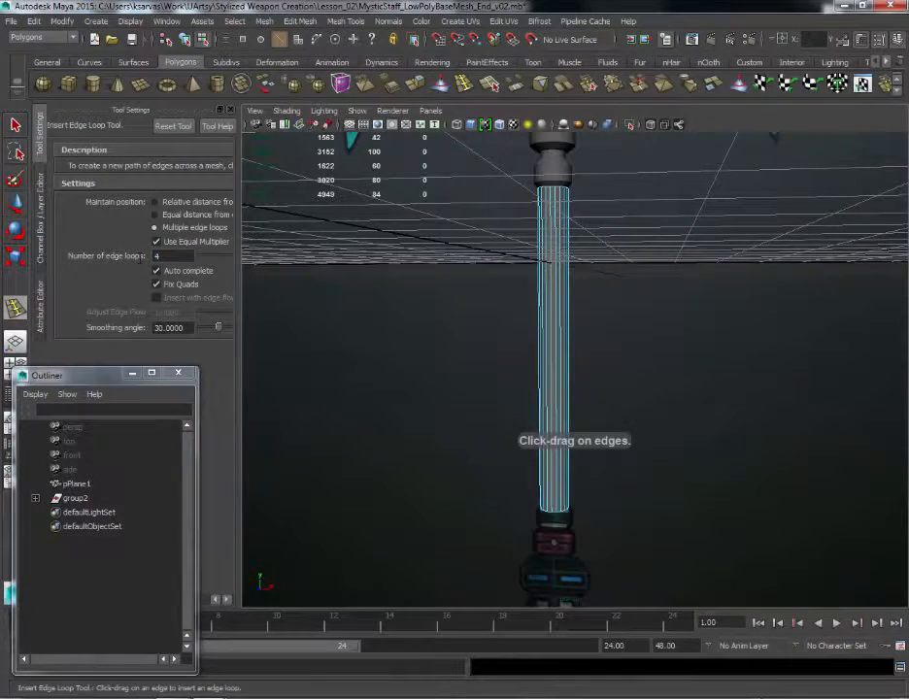
pyautogui.moveTo(558, 320); pyautogui.dragTo(571, 324)
# Step: Examine the handle's edge loops and its top end below the round collars
pyautogui.keyDown('alt'); pyautogui.moveTo(571, 323); pyautogui.dragTo(650, 449, button='right'); pyautogui.keyUp('alt')
pyautogui.keyDown('alt'); pyautogui.moveTo(649, 449); pyautogui.dragTo(626, 247); pyautogui.keyUp('alt')
pyautogui.keyDown('alt'); pyautogui.moveTo(626, 247); pyautogui.dragTo(559, 319, button='right'); pyautogui.keyUp('alt')
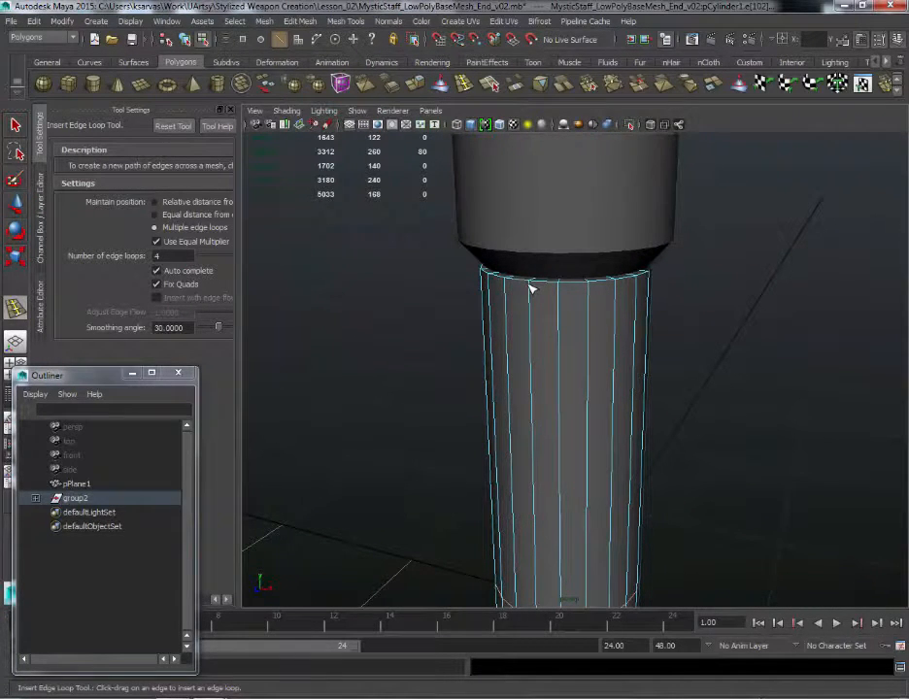
pyautogui.keyDown('alt'); pyautogui.moveTo(701, 535); pyautogui.dragTo(654, 390, button='right'); pyautogui.keyUp('alt')
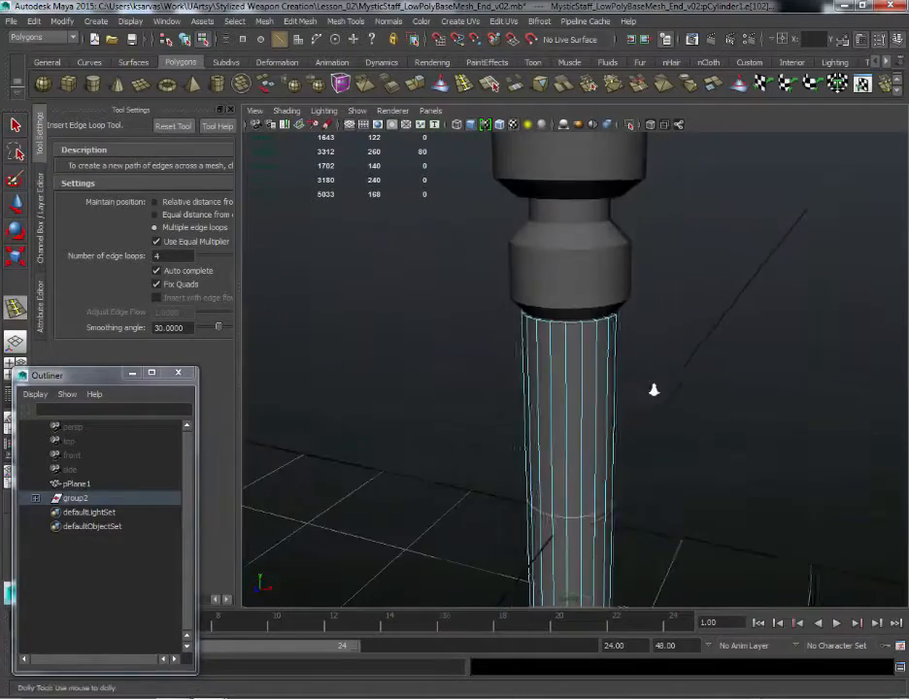
pyautogui.keyDown('alt'); pyautogui.moveTo(653, 390); pyautogui.dragTo(642, 335); pyautogui.keyUp('alt')
pyautogui.keyDown('alt'); pyautogui.moveTo(642, 335); pyautogui.dragTo(623, 228, button='right'); pyautogui.keyUp('alt')
pyautogui.keyDown('alt'); pyautogui.moveTo(724, 337); pyautogui.dragTo(649, 282, button='middle'); pyautogui.keyUp('alt')
pyautogui.keyDown('alt'); pyautogui.moveTo(649, 281); pyautogui.dragTo(669, 284); pyautogui.keyUp('alt')
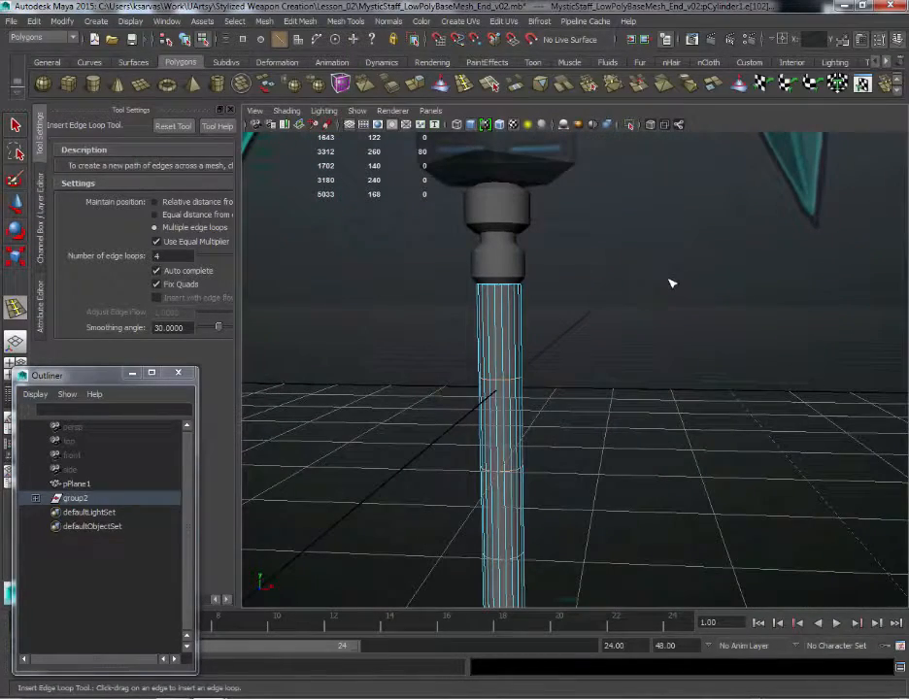
pyautogui.keyDown('alt'); pyautogui.moveTo(670, 284); pyautogui.dragTo(607, 367, button='middle'); pyautogui.keyUp('alt')
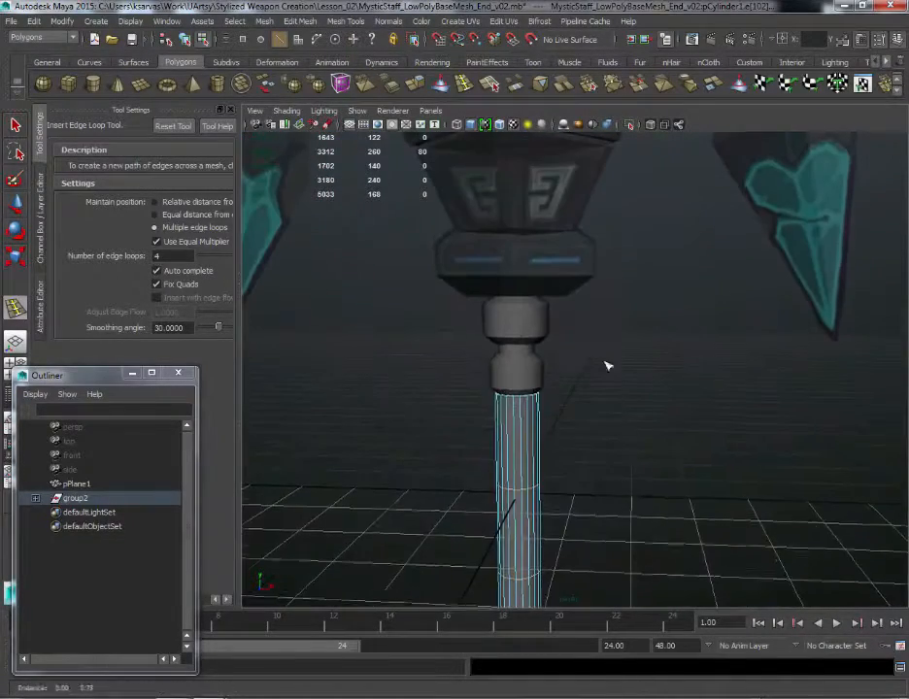
# Step: Leave the edge loop tool and select the upper ring, pCylinder3, with the Move Tool
pyautogui.click(517, 320)
pyautogui.press('w')
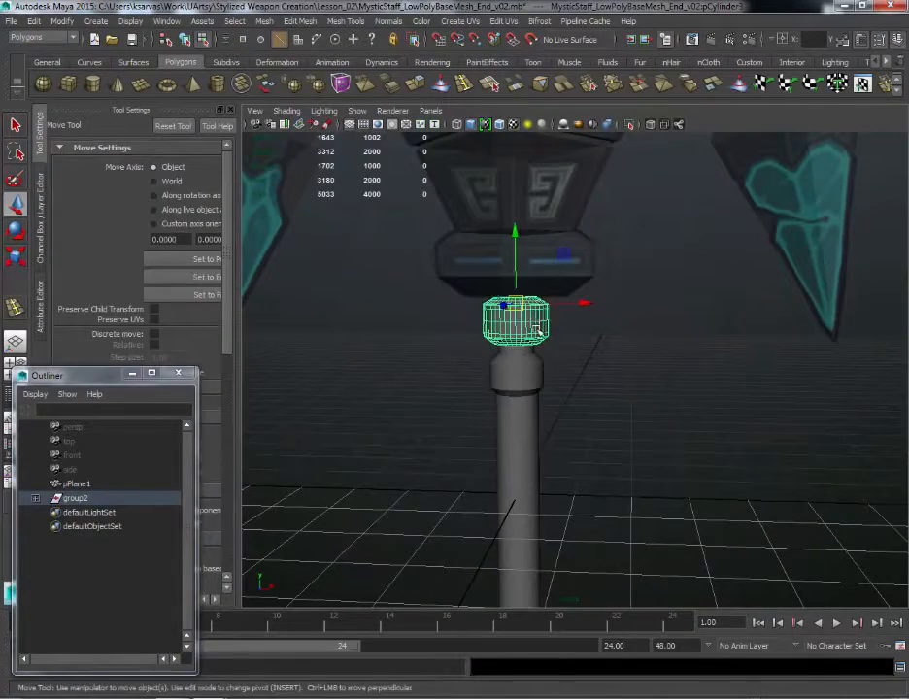
pyautogui.keyDown('alt'); pyautogui.moveTo(537, 330); pyautogui.dragTo(553, 318); pyautogui.keyUp('alt')
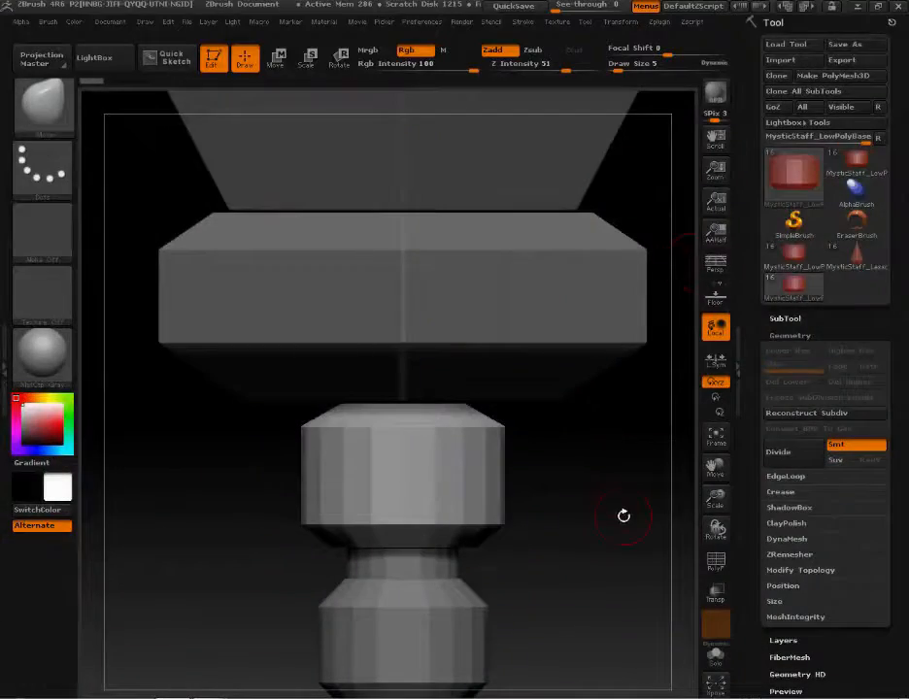
# Step: Switch to ZBrush and load the tool file MysticStaff_Lesson03_Start02.ZTL from the Lesson_03 folder
pyautogui.keyDown('alt'); pyautogui.moveTo(624, 515); pyautogui.dragTo(599, 283); pyautogui.keyUp('alt')
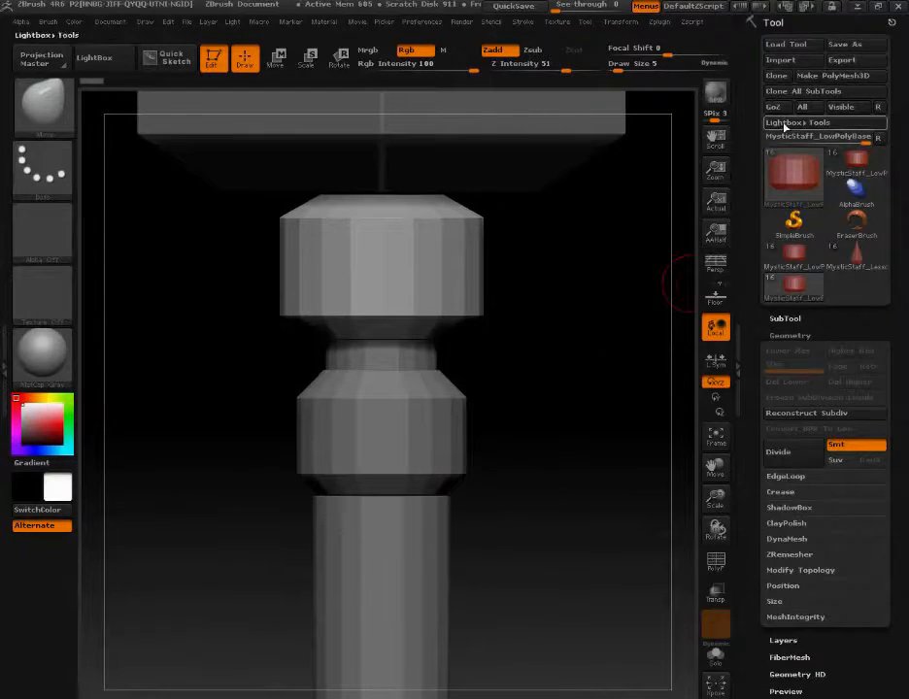
pyautogui.click(877, 138)
pyautogui.click(806, 56)
pyautogui.click(356, 128)
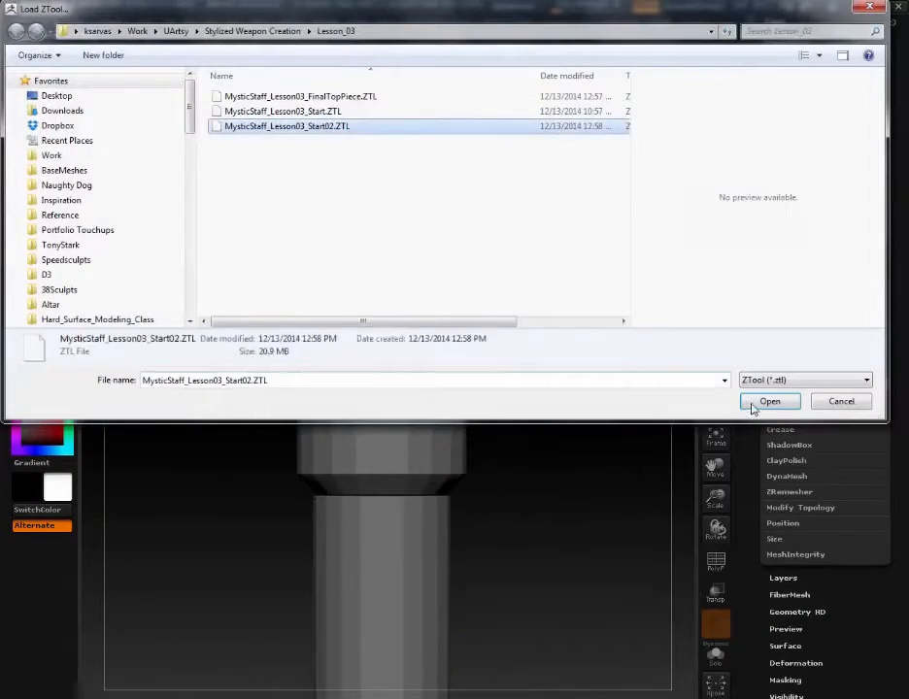
pyautogui.click(753, 404)
# Step: Make the smoothed upper ring the active subtool, divide it to subdivision level 4, inspect its surface and delete its lower levels
pyautogui.keyDown('alt'); pyautogui.moveTo(629, 419); pyautogui.dragTo(586, 391); pyautogui.keyUp('alt')
pyautogui.keyDown('alt'); pyautogui.moveTo(562, 565); pyautogui.dragTo(587, 440); pyautogui.keyUp('alt')
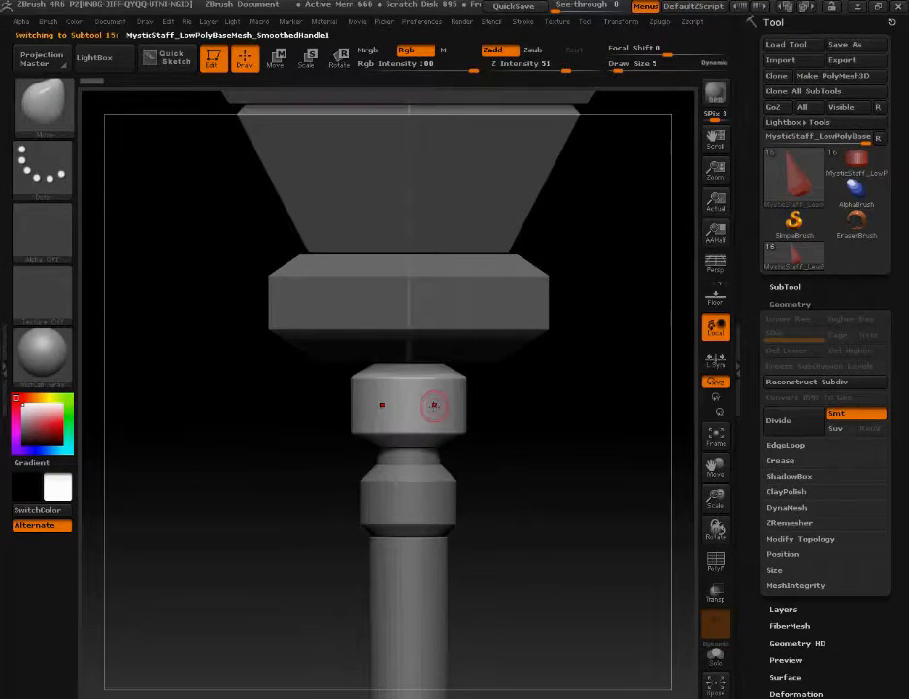
pyautogui.click(798, 420)
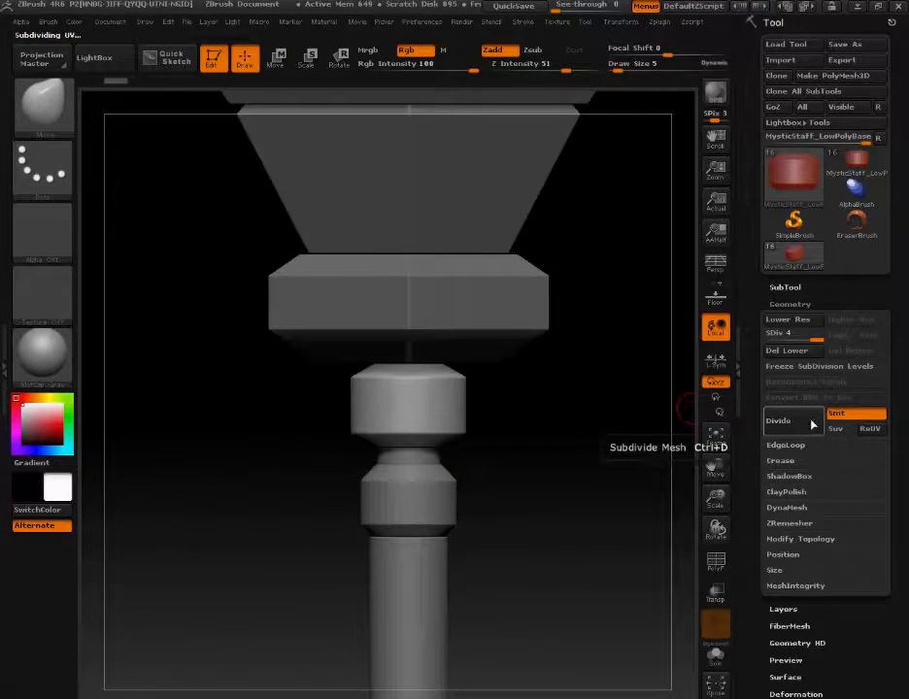
pyautogui.keyDown('alt'); pyautogui.moveTo(610, 385); pyautogui.dragTo(610, 440); pyautogui.keyUp('alt')
pyautogui.keyDown('alt'); pyautogui.moveTo(625, 325); pyautogui.dragTo(637, 451); pyautogui.keyUp('alt')
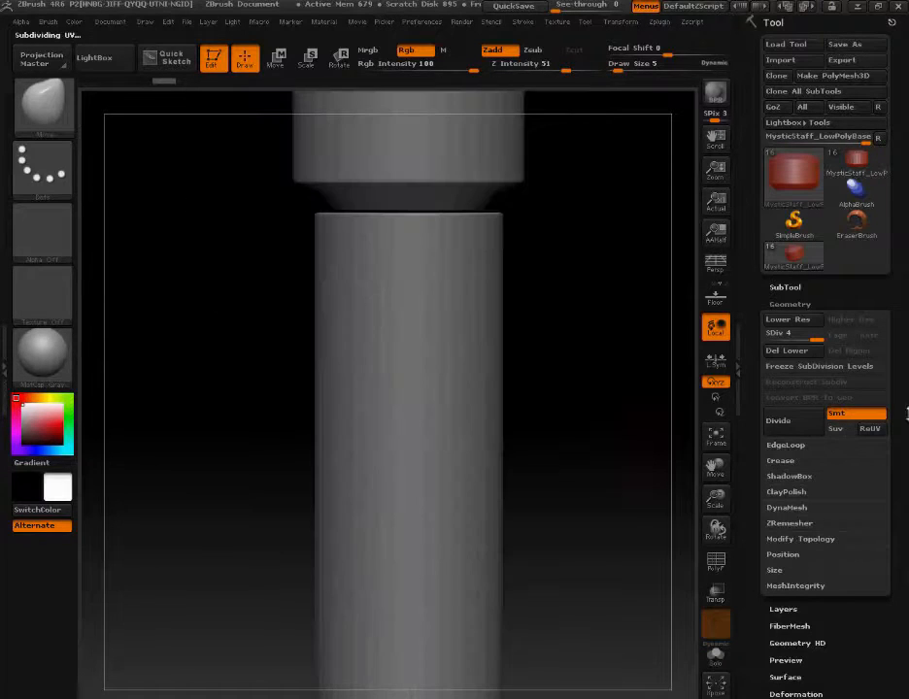
pyautogui.moveTo(581, 206)
pyautogui.keyDown('alt'); pyautogui.mouseDown()
pyautogui.moveTo(544, 512)
pyautogui.moveTo(546, 648)
pyautogui.mouseUp(); pyautogui.keyUp('alt')
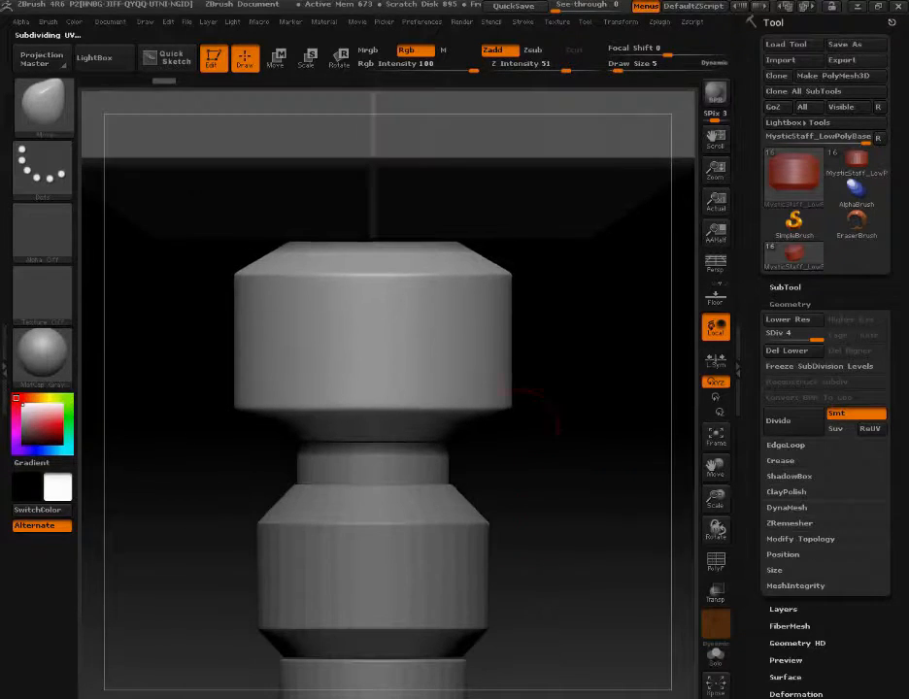
pyautogui.keyDown('alt'); pyautogui.moveTo(562, 460); pyautogui.dragTo(624, 399); pyautogui.keyUp('alt')
pyautogui.click(782, 351)
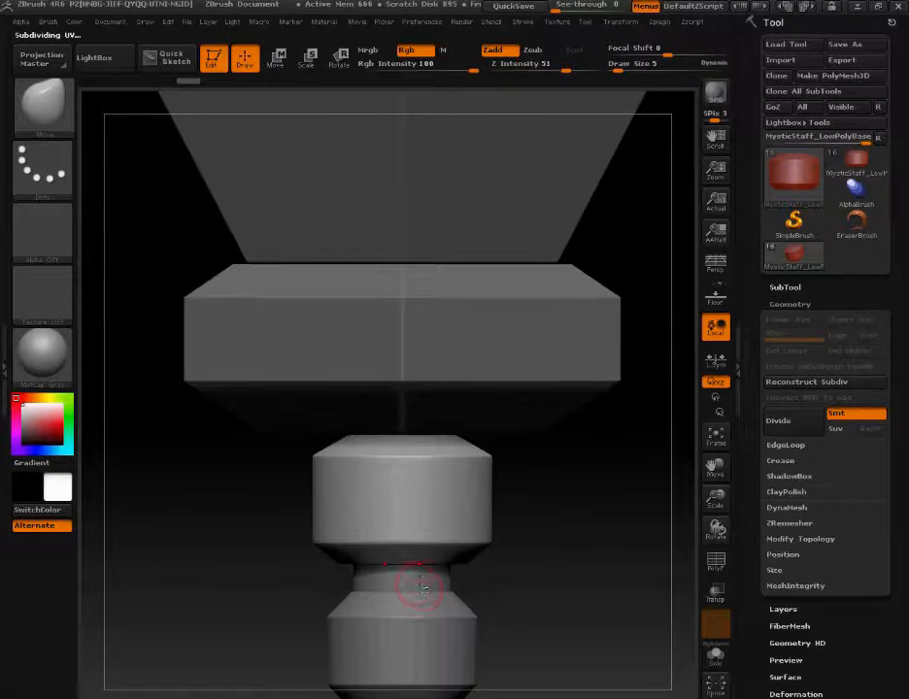
# Step: Divide the narrow neck piece to subdivision level 4, subdivide the lower collar, and delete the lower subdivision levels of both
pyautogui.click(794, 424)
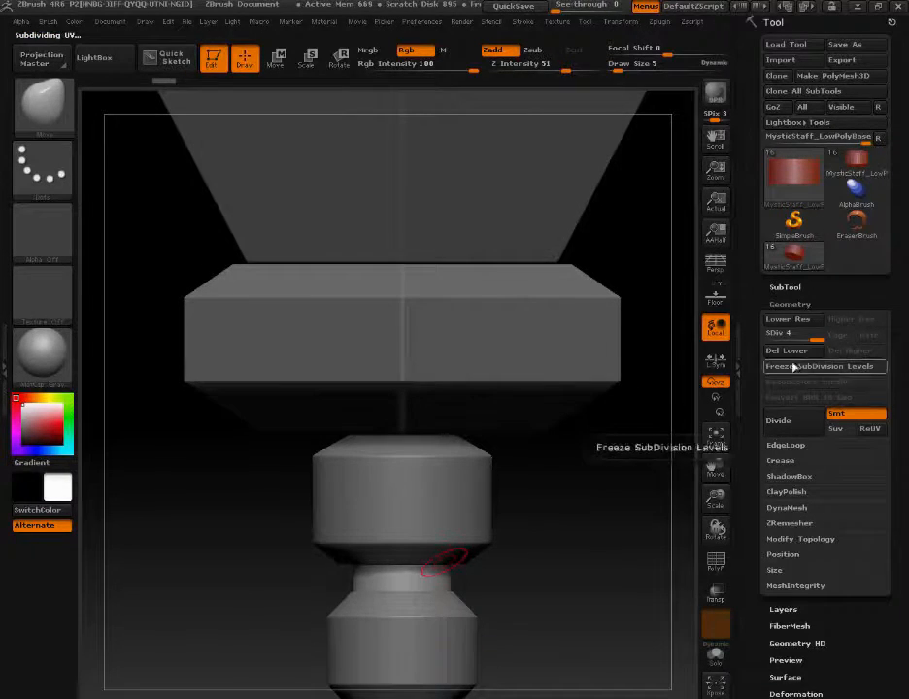
pyautogui.click(794, 367)
pyautogui.click(809, 427)
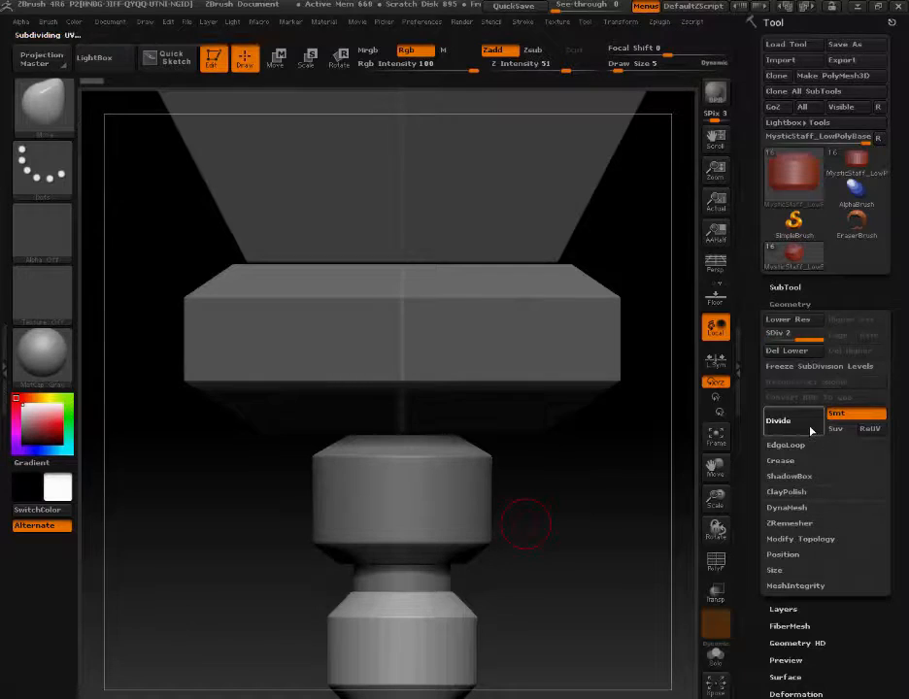
pyautogui.click(786, 350)
# Step: Subdivide the long handle below the lower collar and delete its lower subdivision levels
pyautogui.keyDown('alt'); pyautogui.moveTo(577, 602); pyautogui.dragTo(490, 531); pyautogui.keyUp('alt')
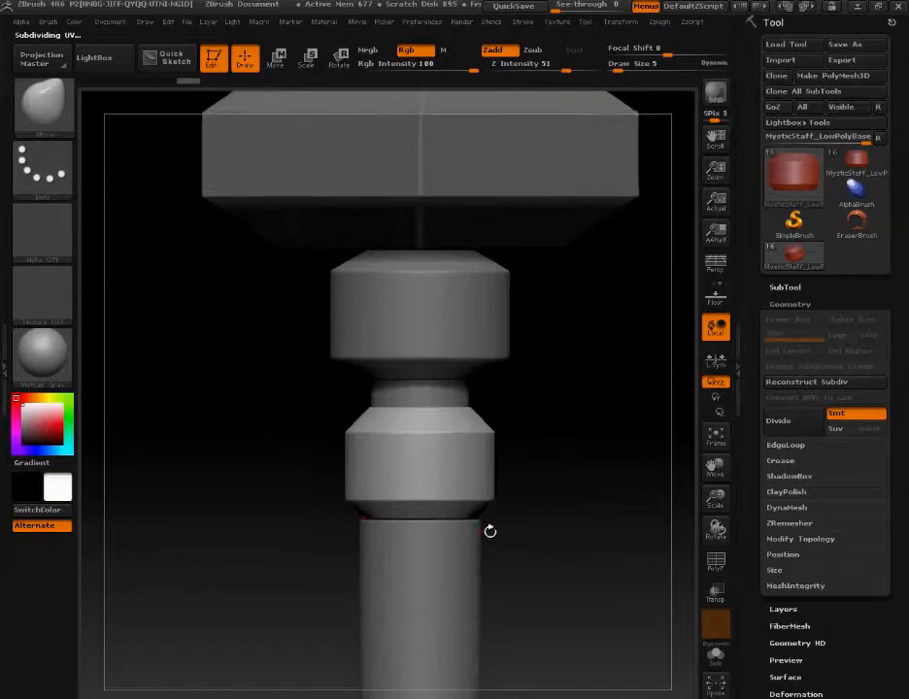
pyautogui.click(792, 423)
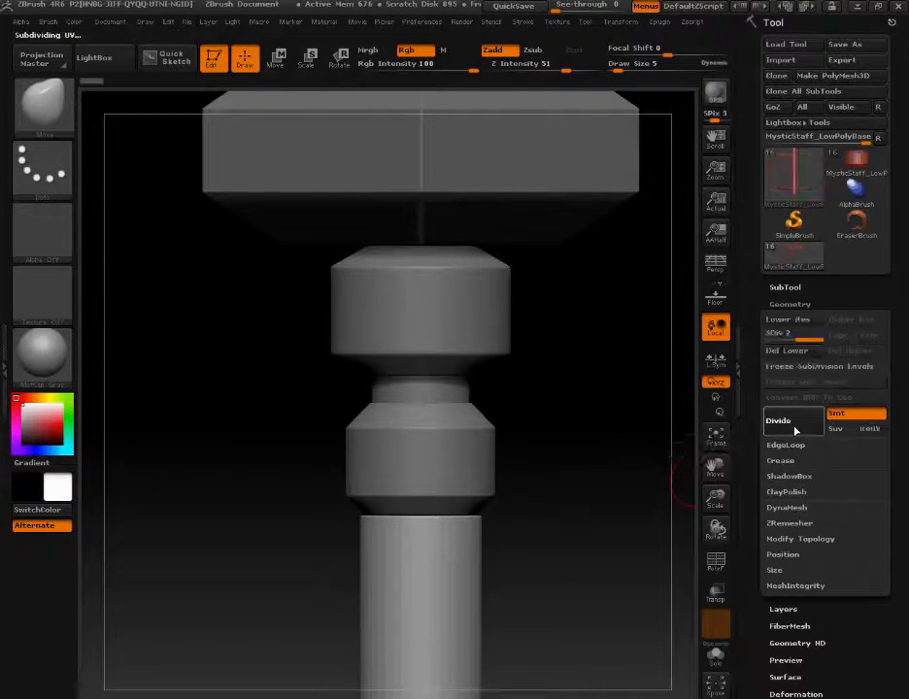
pyautogui.click(784, 350)
# Step: Make the large top piece of the staff head the active subtool, and switch back to Maya to examine the matching staff head
pyautogui.keyDown('alt'); pyautogui.moveTo(583, 574); pyautogui.dragTo(547, 618); pyautogui.keyUp('alt')
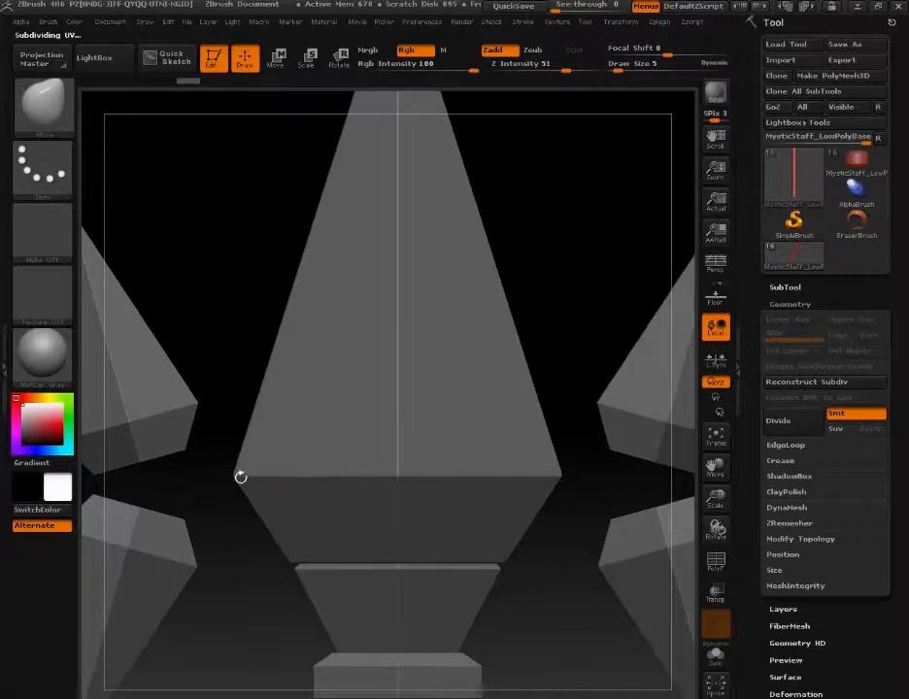
pyautogui.keyDown('alt'); pyautogui.click(469, 430); pyautogui.keyUp('alt')
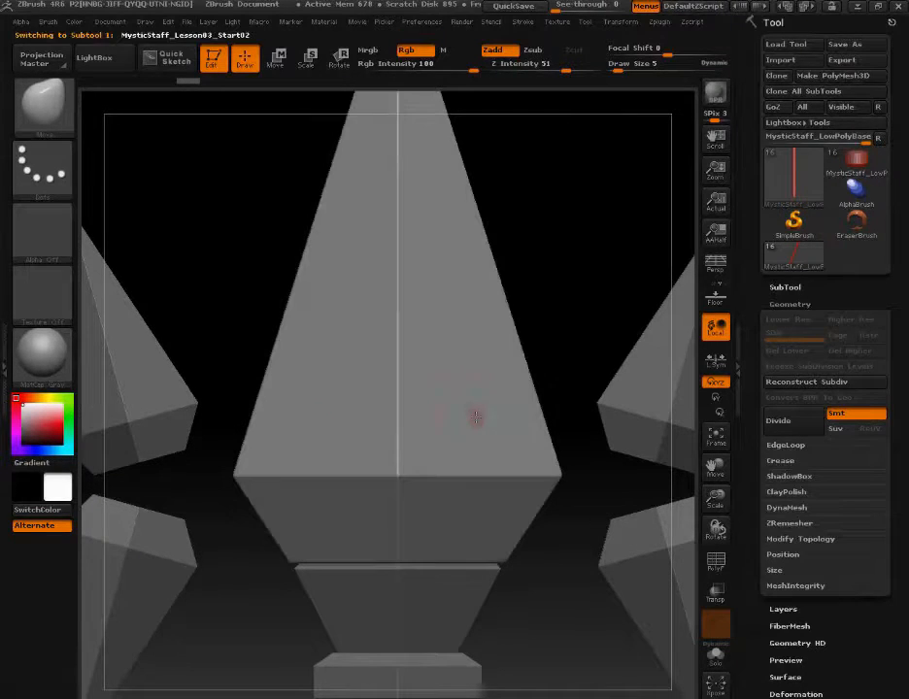
pyautogui.click(857, 6)
pyautogui.keyDown('alt'); pyautogui.moveTo(648, 279); pyautogui.dragTo(650, 225); pyautogui.keyUp('alt')
pyautogui.scroll(-2, 651, 225)
pyautogui.keyDown('alt'); pyautogui.moveTo(650, 225); pyautogui.dragTo(653, 337, button='middle'); pyautogui.keyUp('alt')
pyautogui.keyDown('alt'); pyautogui.moveTo(654, 337); pyautogui.dragTo(643, 271); pyautogui.keyUp('alt')
pyautogui.scroll(-3, 643, 271)
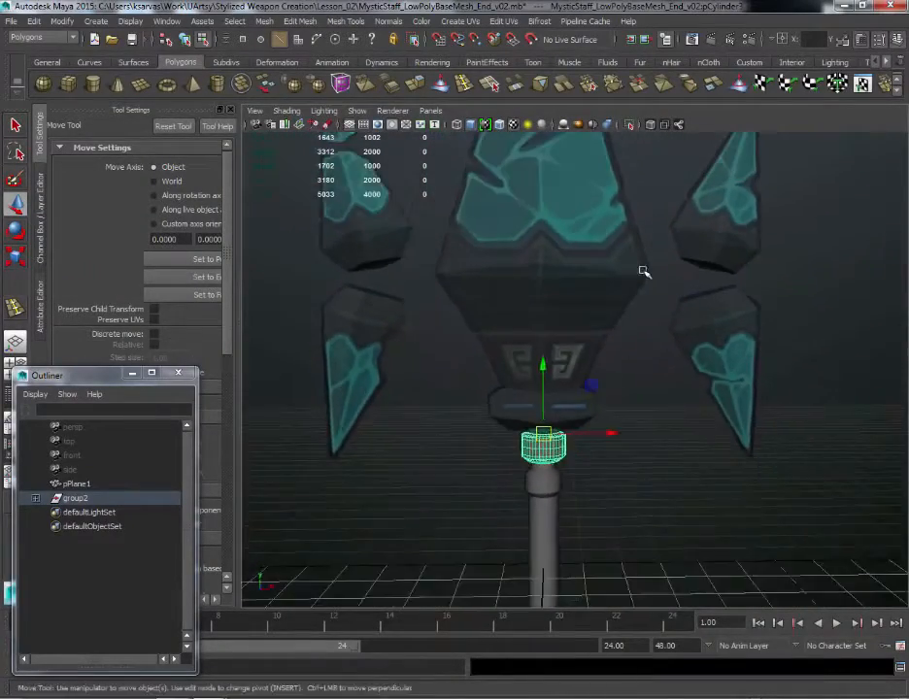
# Step: Select the large top piece of the staff head, try inserting four edge loops across its lower section, and undo the insertion
pyautogui.keyDown('alt'); pyautogui.moveTo(642, 271); pyautogui.dragTo(650, 304, button='middle'); pyautogui.keyUp('alt')
pyautogui.keyDown('alt'); pyautogui.moveTo(651, 304); pyautogui.dragTo(653, 310); pyautogui.keyUp('alt')
pyautogui.scroll(2, 654, 309)
pyautogui.keyDown('alt'); pyautogui.moveTo(606, 265); pyautogui.dragTo(639, 326, button='middle'); pyautogui.keyUp('alt')
pyautogui.scroll(3, 638, 326)
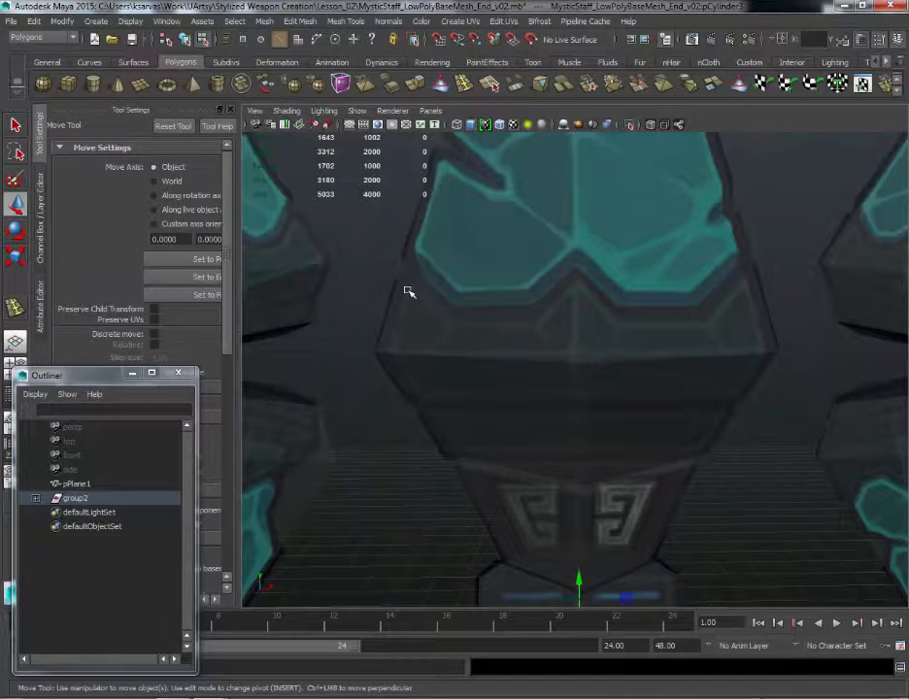
pyautogui.moveTo(494, 335)
pyautogui.keyDown('alt'); pyautogui.mouseDown()
pyautogui.moveTo(488, 323)
pyautogui.moveTo(491, 367)
pyautogui.moveTo(489, 349)
pyautogui.mouseUp(); pyautogui.keyUp('alt')
pyautogui.press('space')
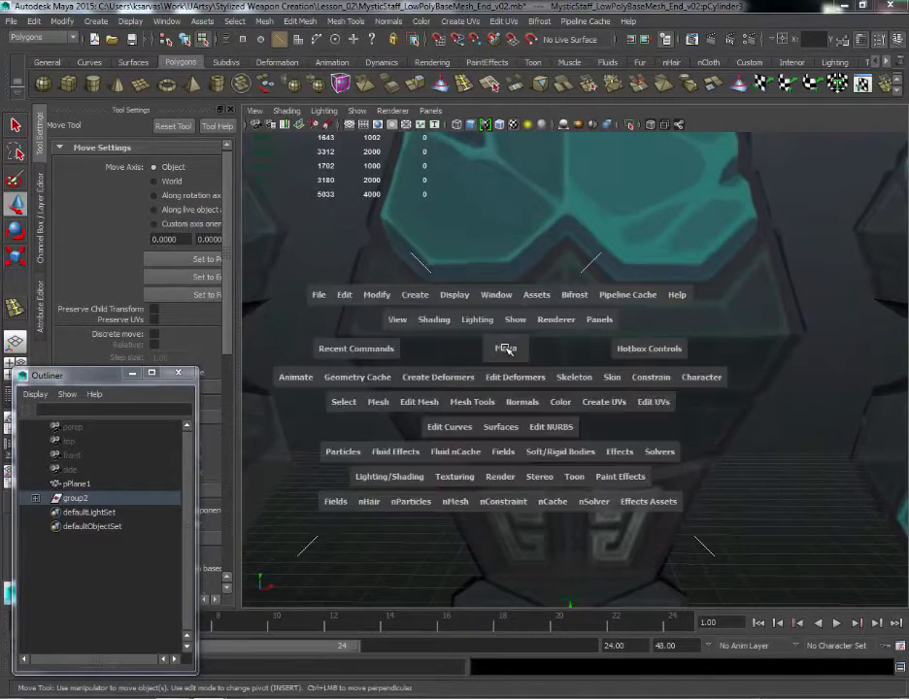
pyautogui.keyDown('shift'); pyautogui.click(505, 350); pyautogui.keyUp('shift')
pyautogui.press('space')
pyautogui.click(464, 400)
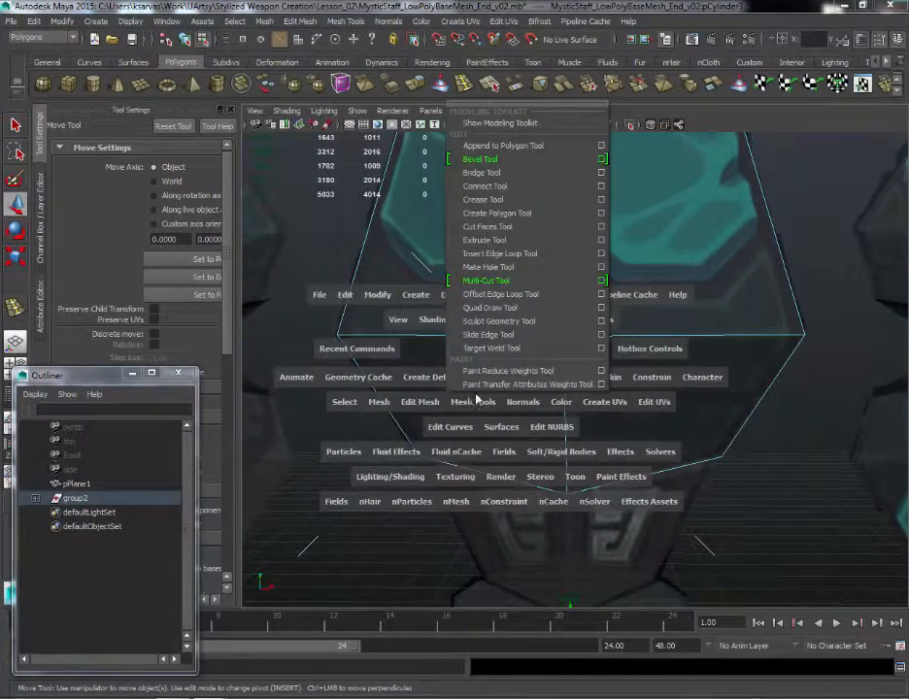
pyautogui.click(500, 254)
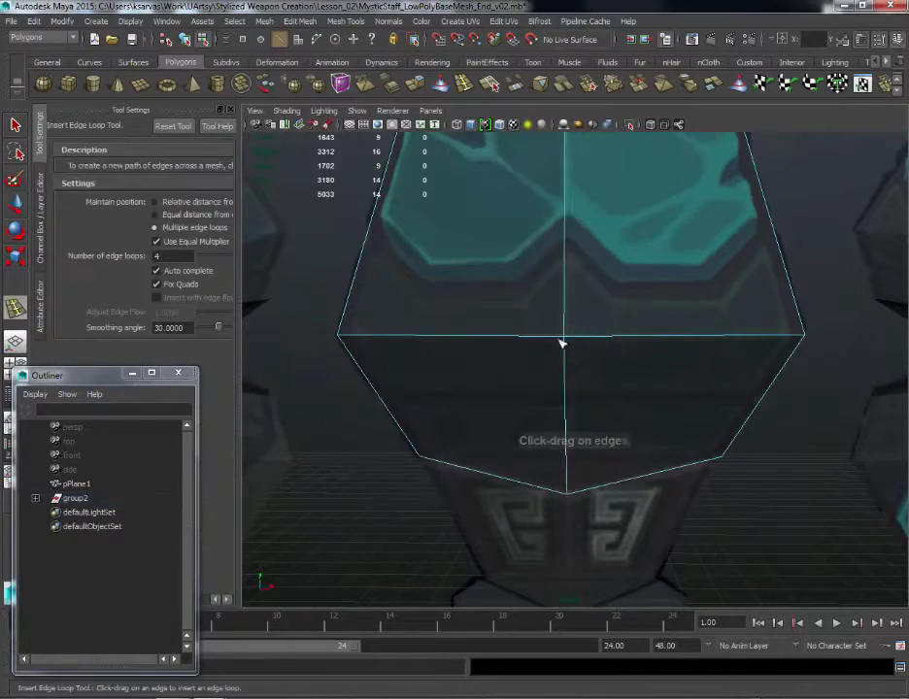
pyautogui.moveTo(575, 398); pyautogui.dragTo(568, 393)
pyautogui.hotkey('ctrl', 'z')
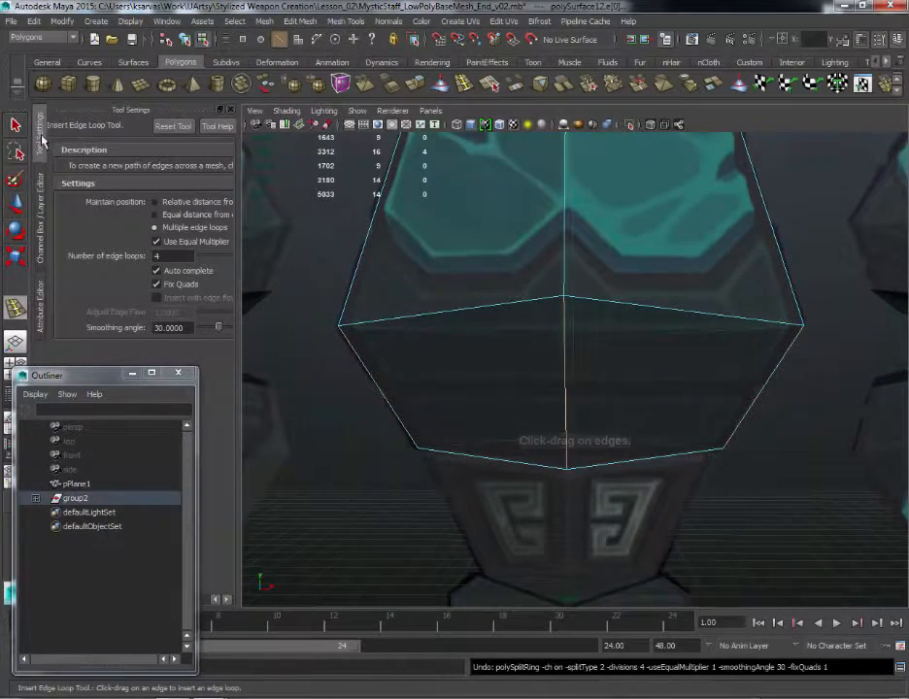
# Step: Switch the Insert Edge Loop Tool to equal distance from edge and insert three closely spaced horizontal loops across the piece's lower section
pyautogui.click(157, 215)
pyautogui.moveTo(571, 399)
pyautogui.mouseDown()
pyautogui.moveTo(567, 382)
pyautogui.moveTo(566, 400)
pyautogui.mouseUp()
pyautogui.scroll(4, 573, 381)
pyautogui.scroll(-3, 544, 395)
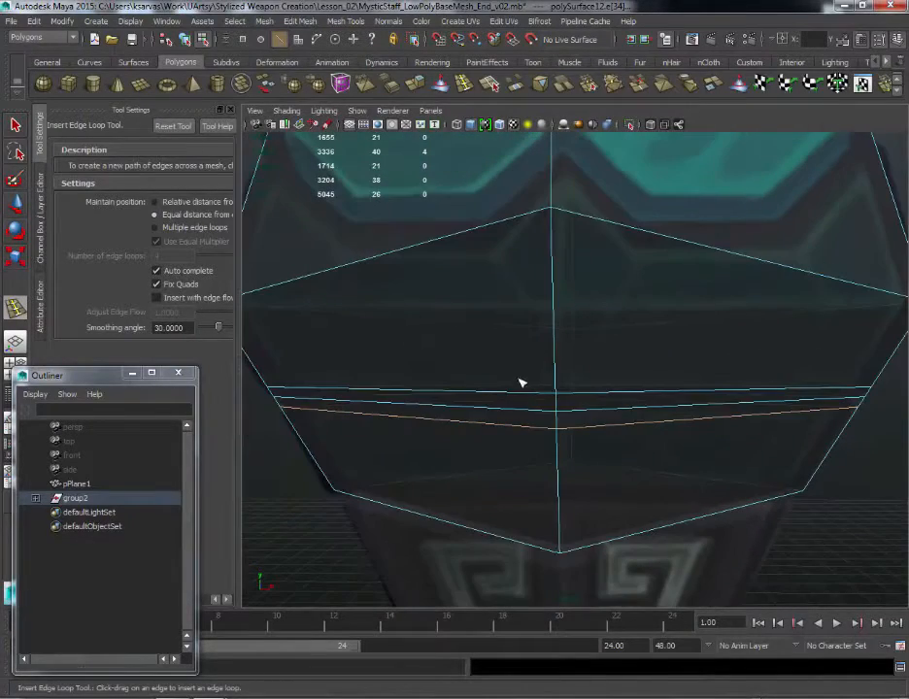
# Step: Select the middle one of the three close edge loops and scale it inward to form a narrow groove
pyautogui.press('q')
pyautogui.moveTo(514, 402); pyautogui.dragTo(517, 377, button='right')
pyautogui.doubleClick(518, 407)
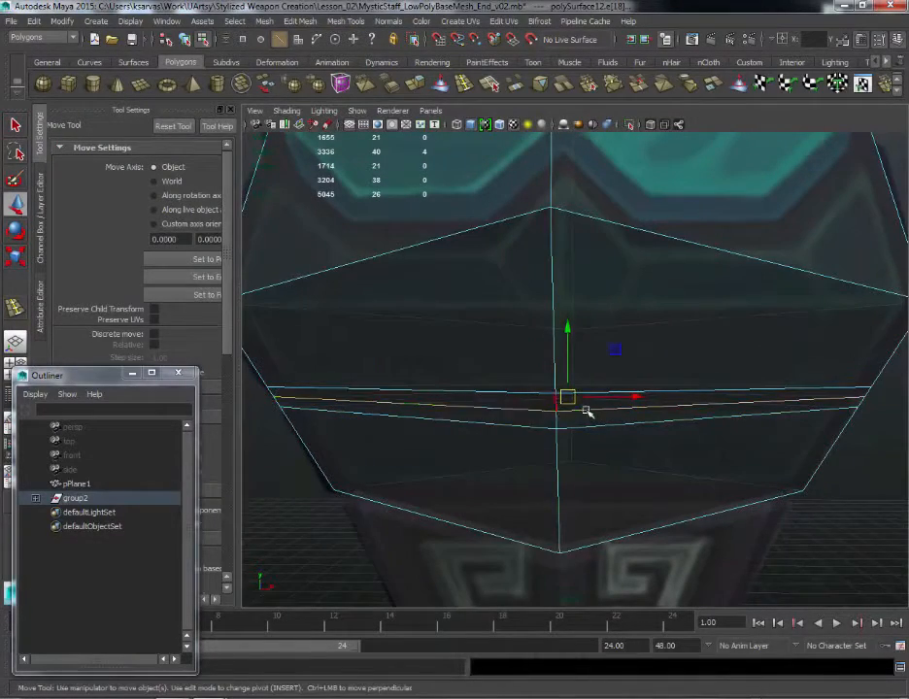
pyautogui.scroll(-2, 586, 393)
pyautogui.press('r')
pyautogui.moveTo(570, 396); pyautogui.dragTo(545, 397)
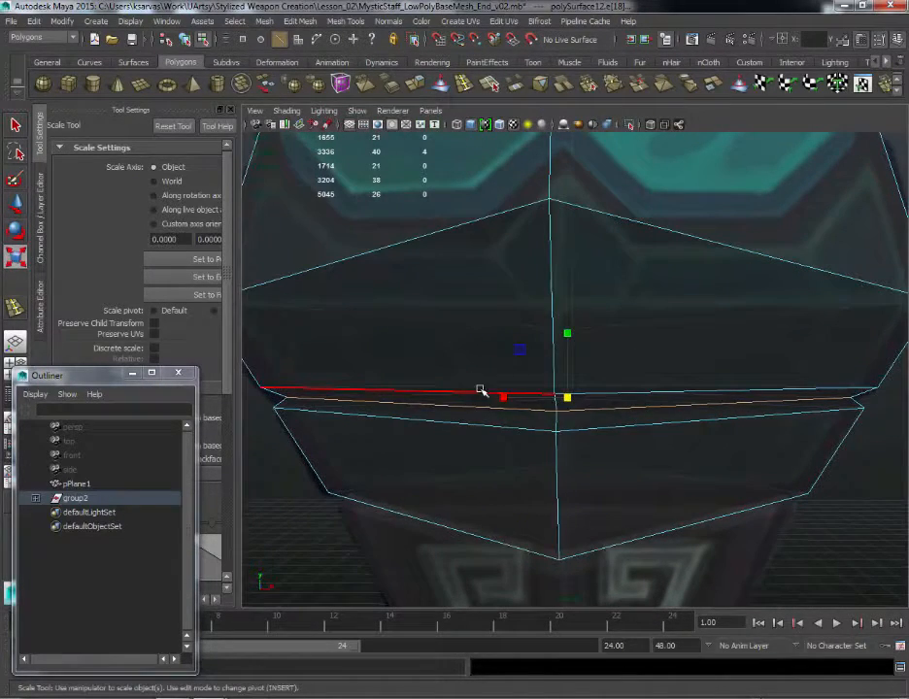
# Step: Insert supporting edge loops close to both sides of the groove's upper, inner and lower edges, undoing a misplaced one
pyautogui.press('space')
pyautogui.click(437, 443)
pyautogui.click(474, 294)
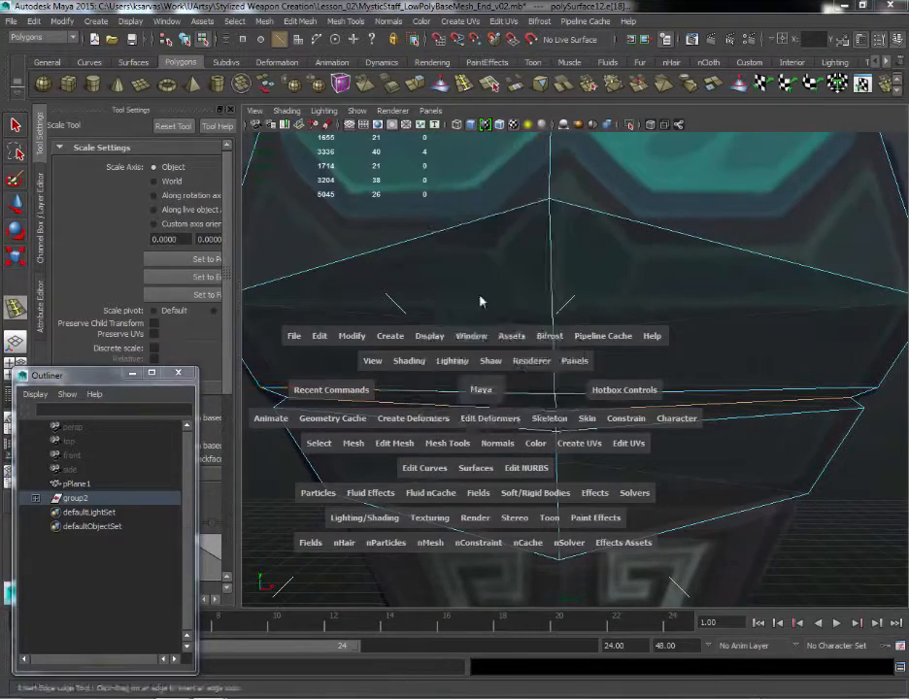
pyautogui.click(543, 406)
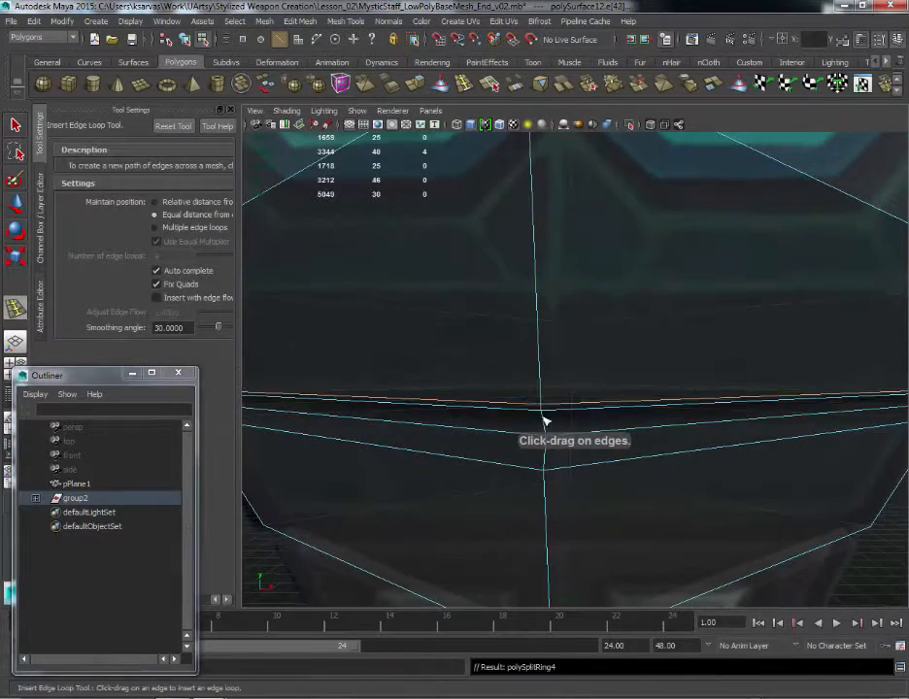
pyautogui.keyDown('alt'); pyautogui.moveTo(544, 400); pyautogui.dragTo(509, 346); pyautogui.keyUp('alt')
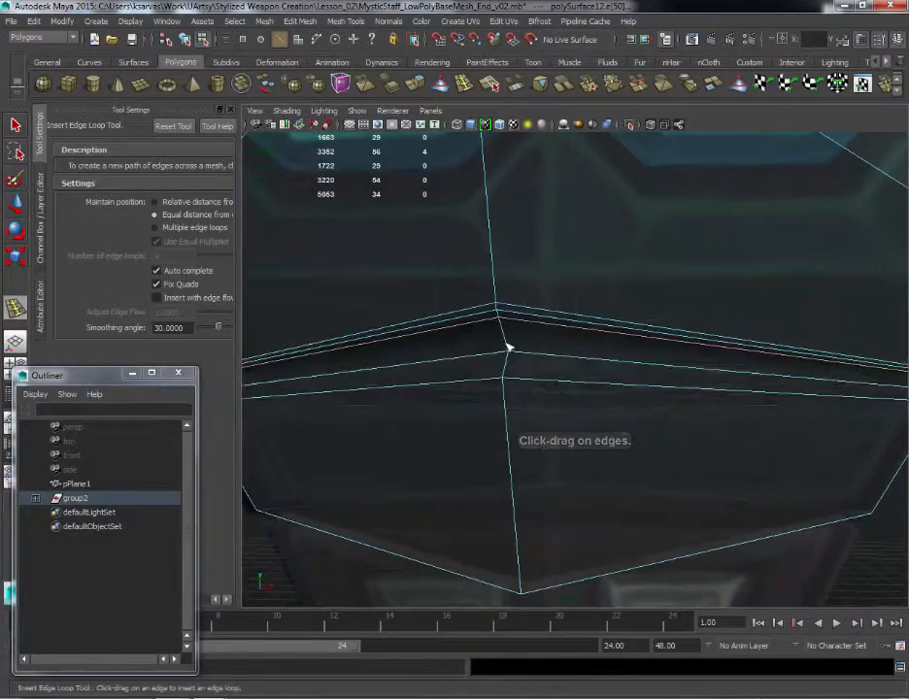
pyautogui.click(508, 354)
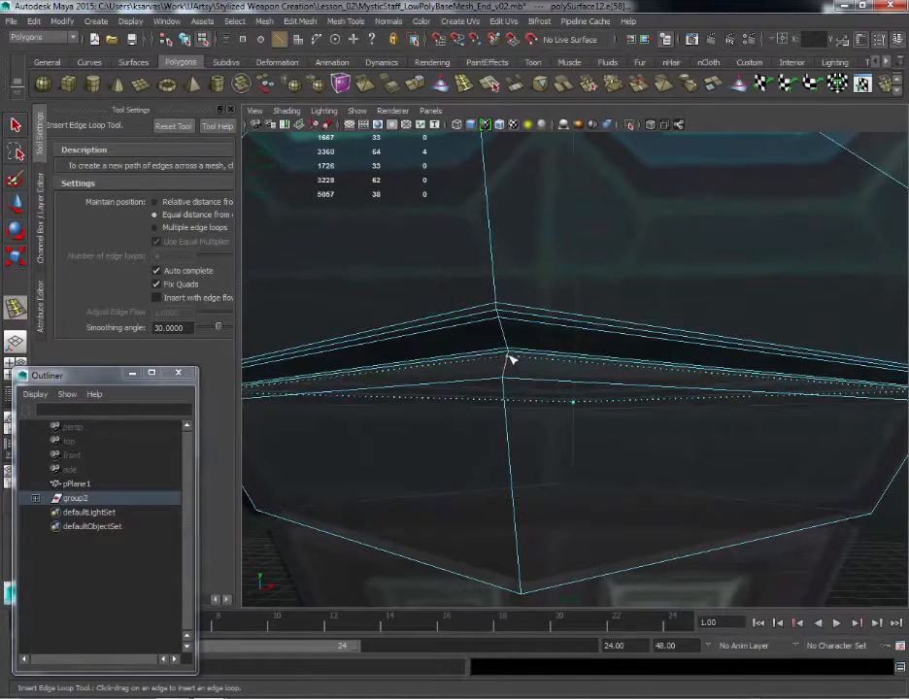
pyautogui.click(508, 378)
pyautogui.moveTo(504, 379); pyautogui.dragTo(505, 375)
pyautogui.hotkey('ctrl', 'z')
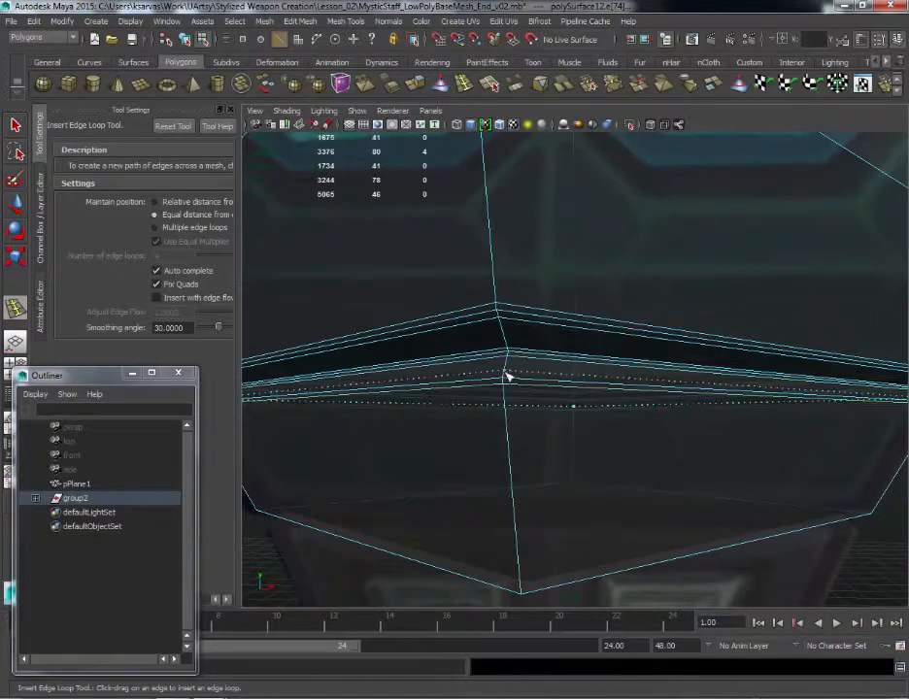
# Step: Preview the grooved top piece smoothed, inspect the groove from several angles, and return it to unsmoothed display
pyautogui.keyDown('alt'); pyautogui.moveTo(559, 373); pyautogui.dragTo(545, 333, button='right'); pyautogui.keyUp('alt')
pyautogui.press('q')
pyautogui.press('w')
pyautogui.keyDown('alt'); pyautogui.moveTo(545, 333); pyautogui.dragTo(499, 365); pyautogui.keyUp('alt')
pyautogui.press('3')
pyautogui.click(440, 509)
pyautogui.keyDown('alt'); pyautogui.moveTo(473, 363); pyautogui.dragTo(529, 367, button='right'); pyautogui.keyUp('alt')
pyautogui.keyDown('alt'); pyautogui.moveTo(402, 451); pyautogui.dragTo(511, 400); pyautogui.keyUp('alt')
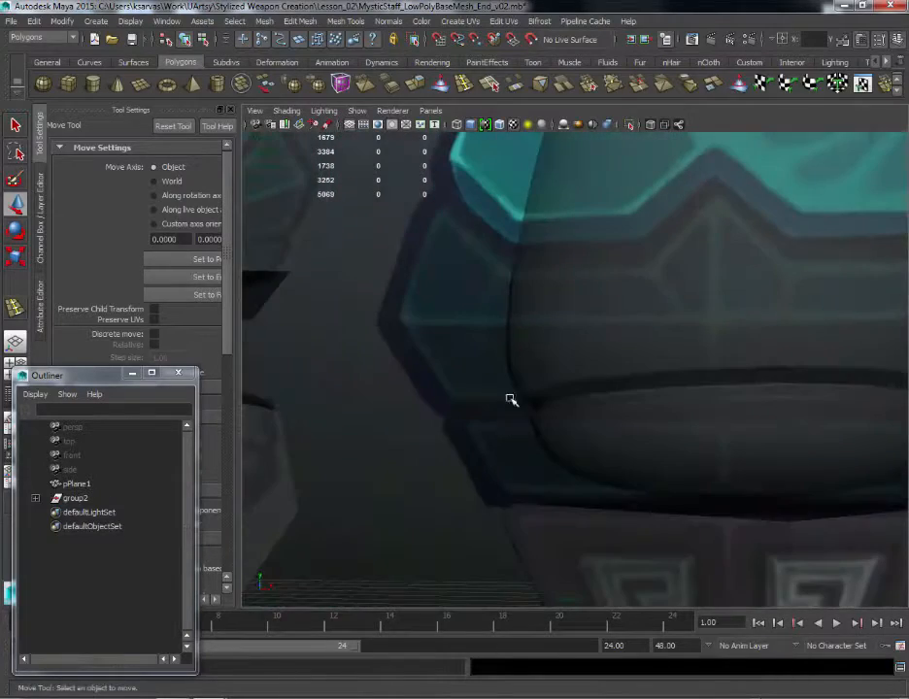
pyautogui.click(614, 360)
pyautogui.press('1')
pyautogui.keyDown('alt'); pyautogui.moveTo(460, 525); pyautogui.dragTo(427, 384, button='right'); pyautogui.keyUp('alt')
pyautogui.keyDown('alt'); pyautogui.moveTo(427, 383); pyautogui.dragTo(474, 399); pyautogui.keyUp('alt')
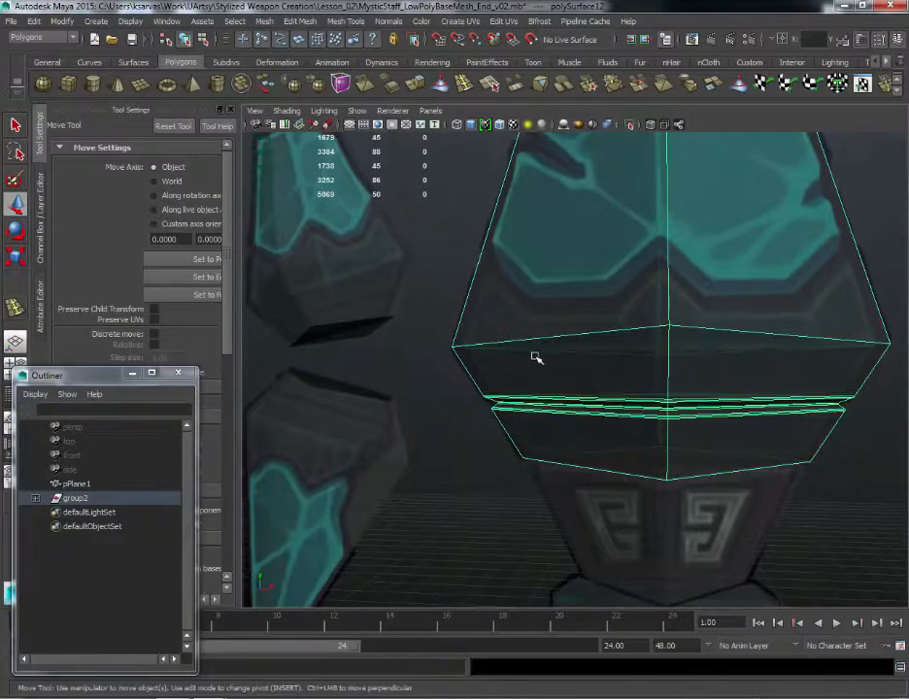
pyautogui.keyDown('alt'); pyautogui.moveTo(536, 359); pyautogui.dragTo(520, 324); pyautogui.keyUp('alt')
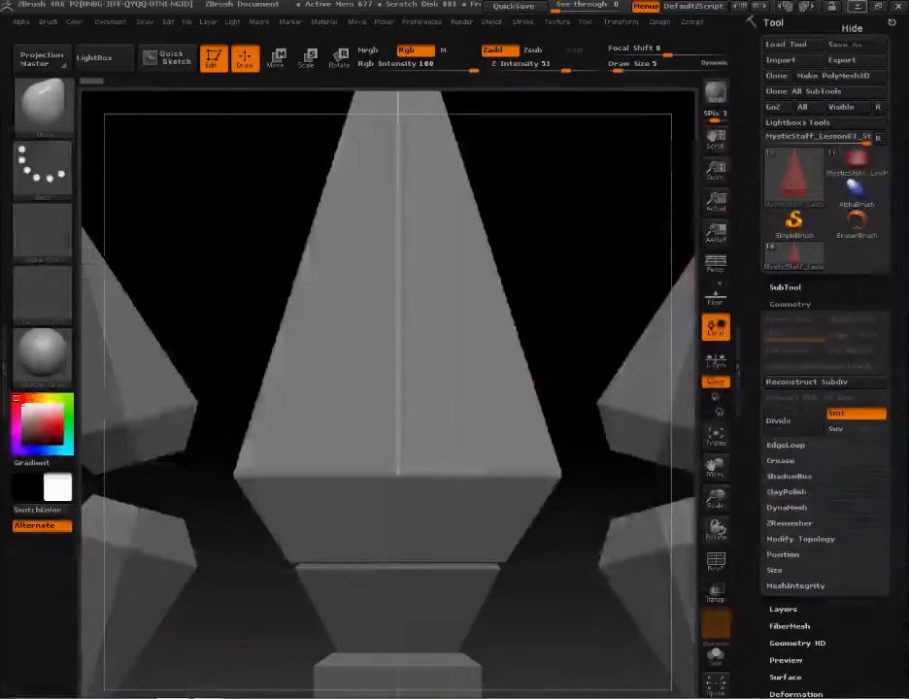
# Step: Switch to ZBrush and load the Mystic Staff concept JPG from the Additional Files > Concept > WIP folder as an image plane
pyautogui.moveTo(574, 257); pyautogui.dragTo(559, 195)
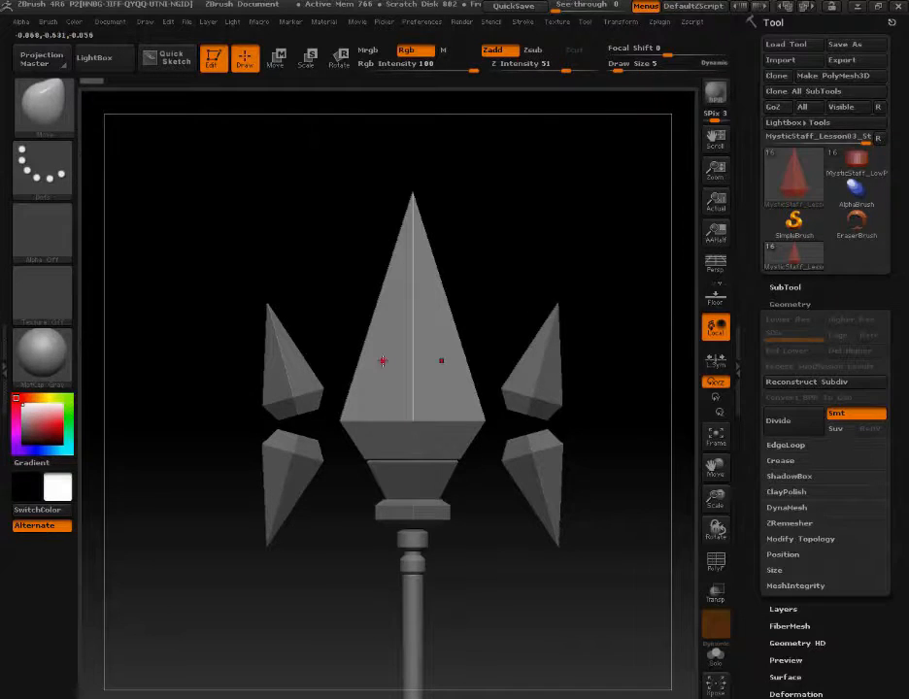
pyautogui.click(561, 23)
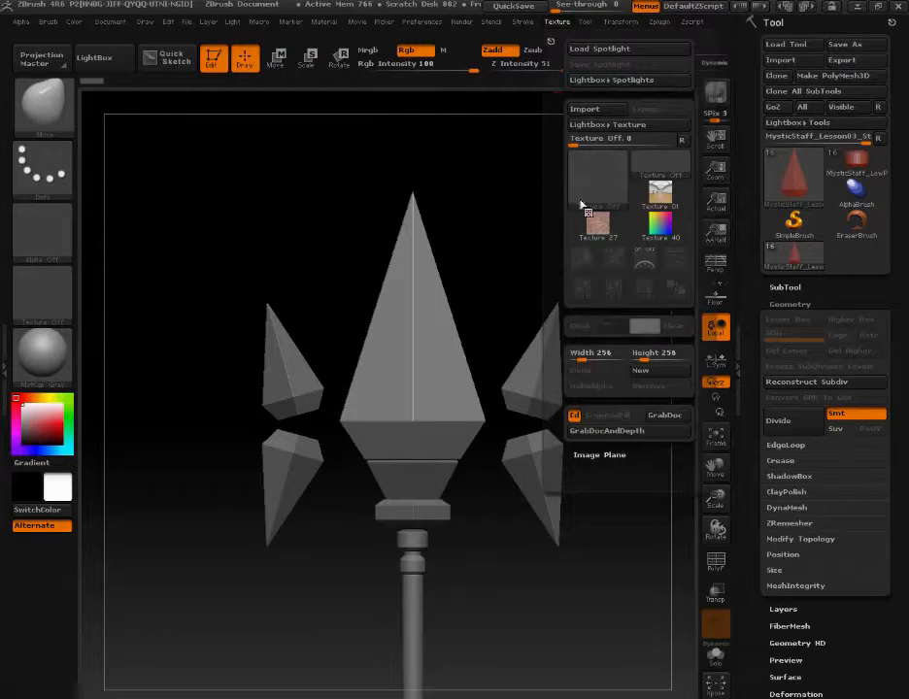
pyautogui.click(595, 454)
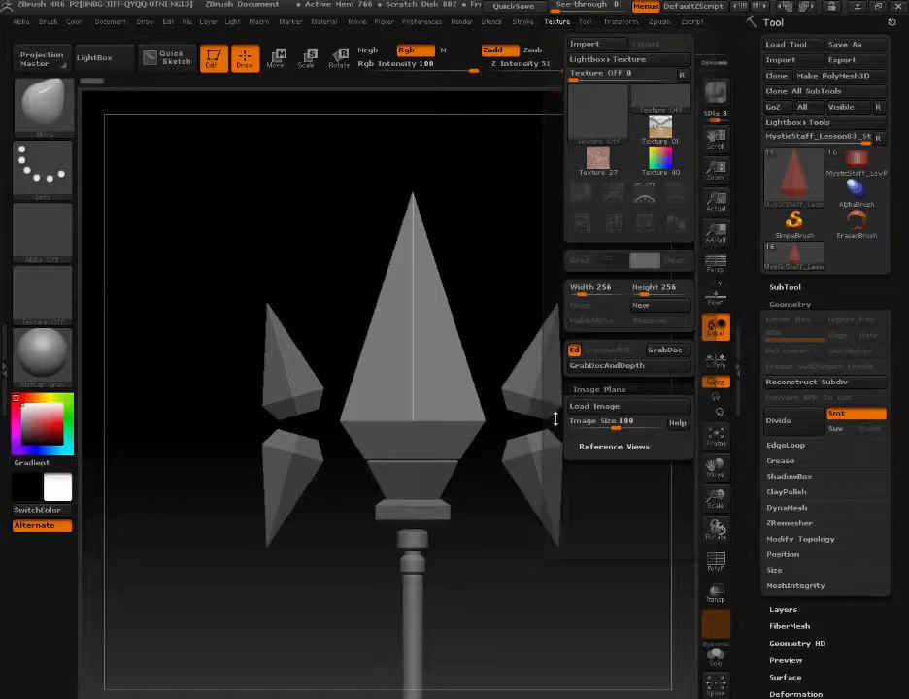
pyautogui.click(604, 407)
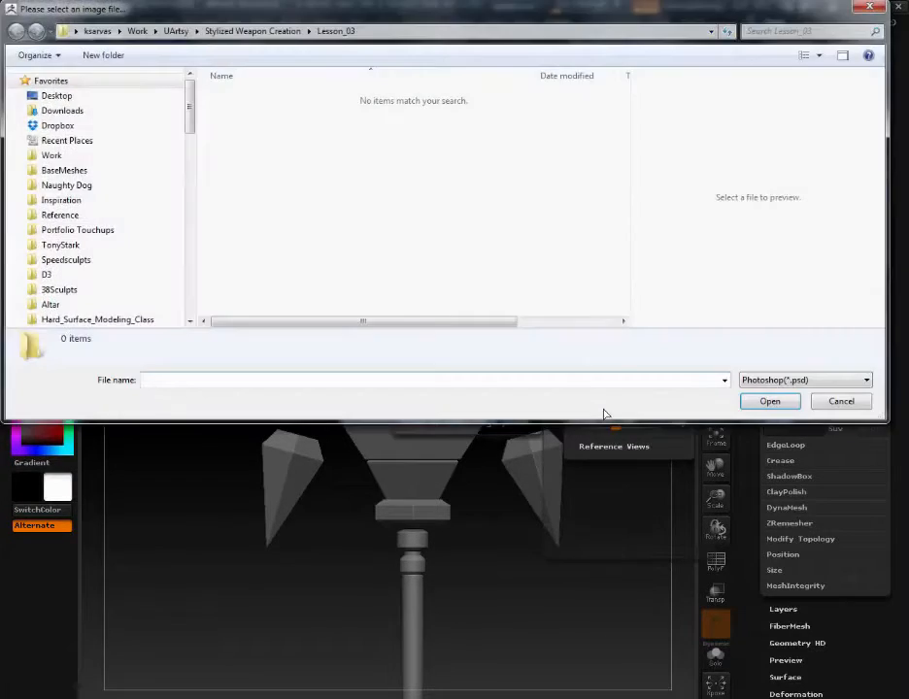
pyautogui.click(252, 30)
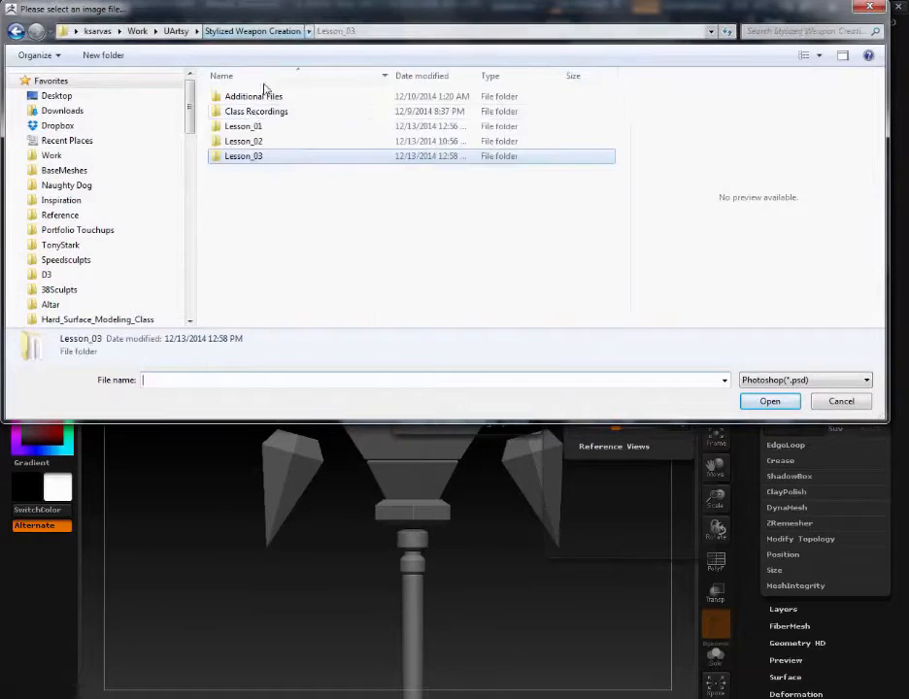
pyautogui.click(255, 98)
pyautogui.doubleClick(254, 98)
pyautogui.doubleClick(253, 106)
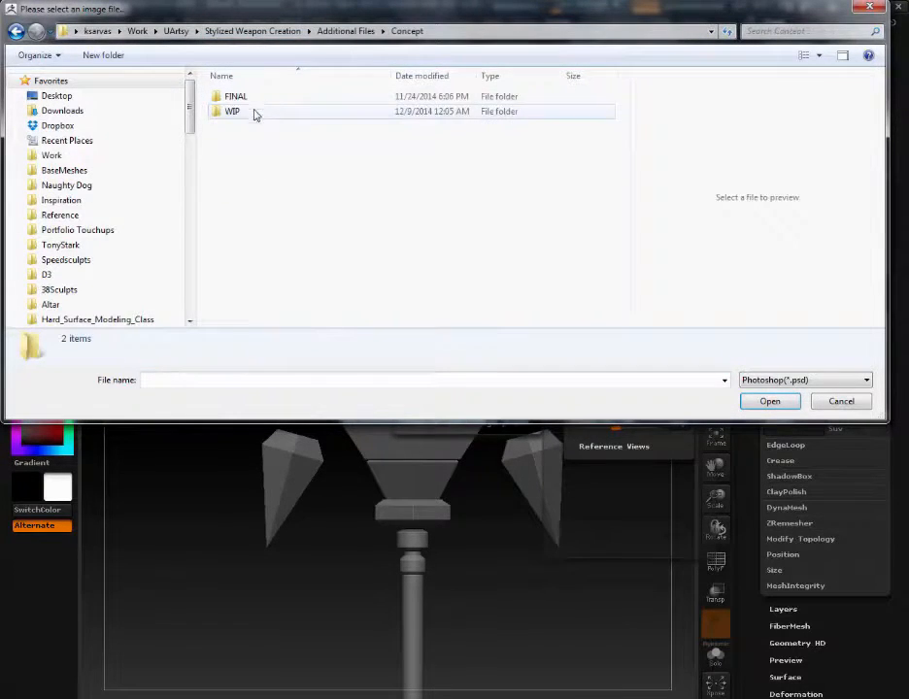
pyautogui.click(248, 114)
pyautogui.doubleClick(247, 113)
pyautogui.click(806, 381)
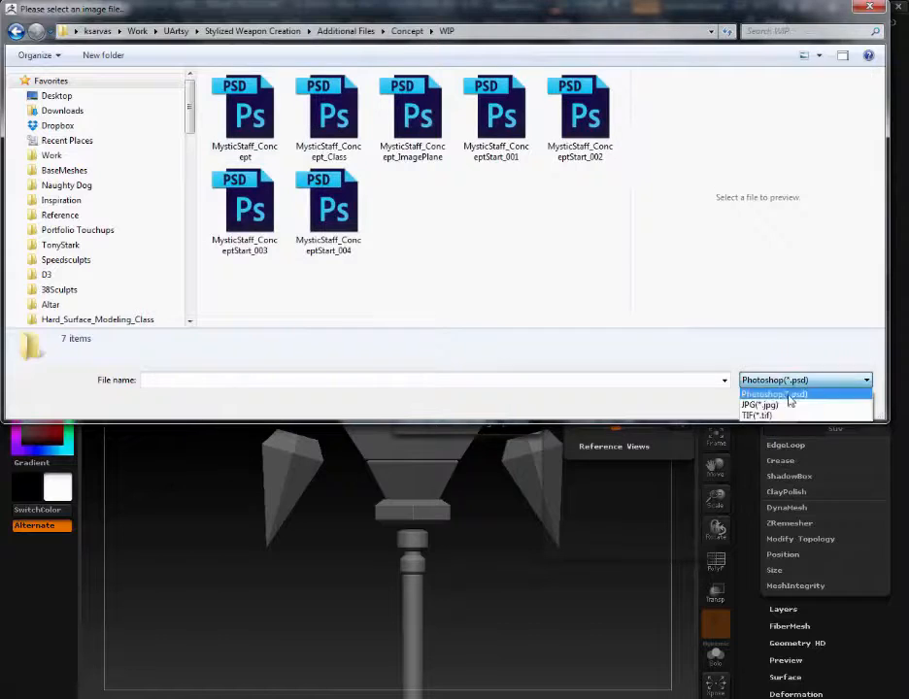
pyautogui.click(776, 403)
pyautogui.doubleClick(416, 142)
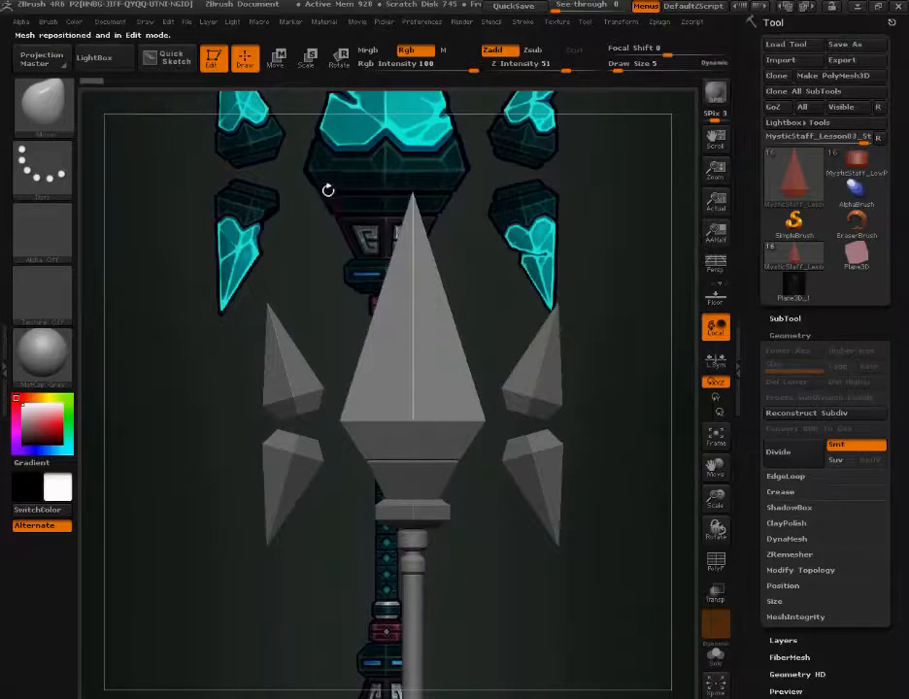
# Step: Set the image plane size to 50 and reload the Mystic Staff concept JPG at that size
pyautogui.click(556, 22)
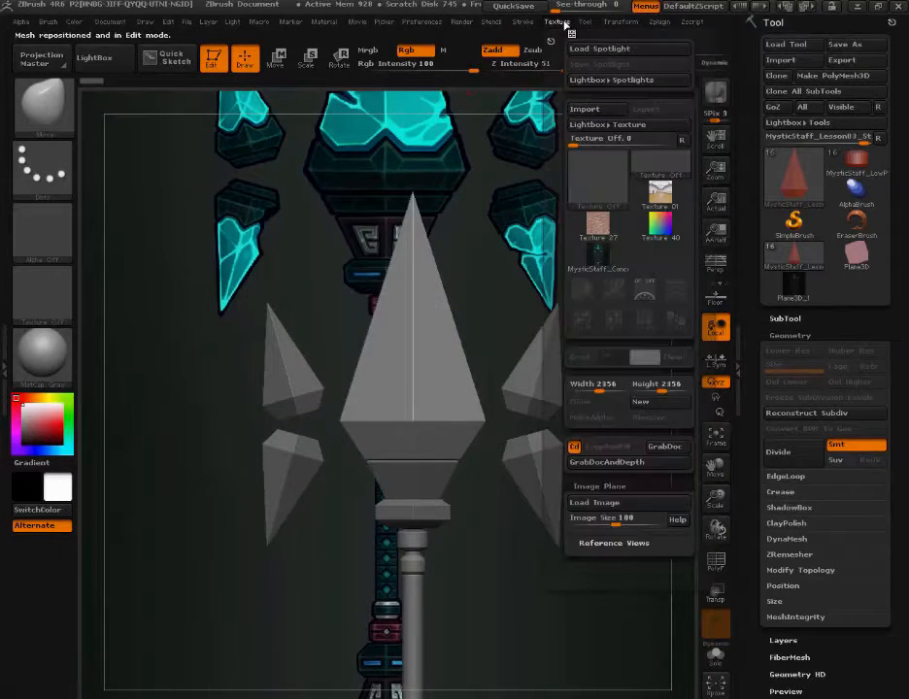
pyautogui.click(578, 516)
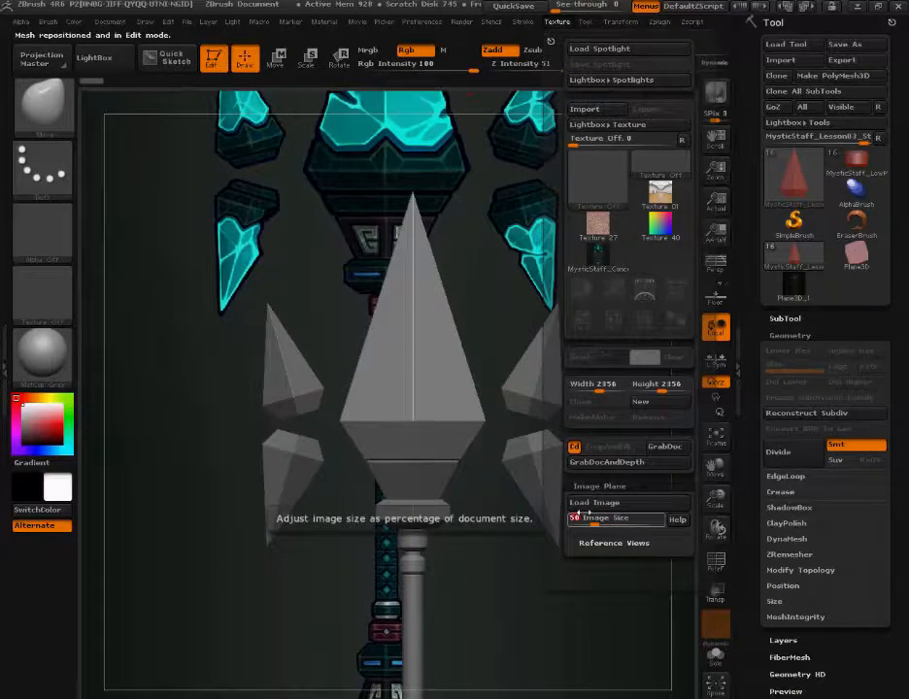
pyautogui.click(593, 502)
pyautogui.click(773, 381)
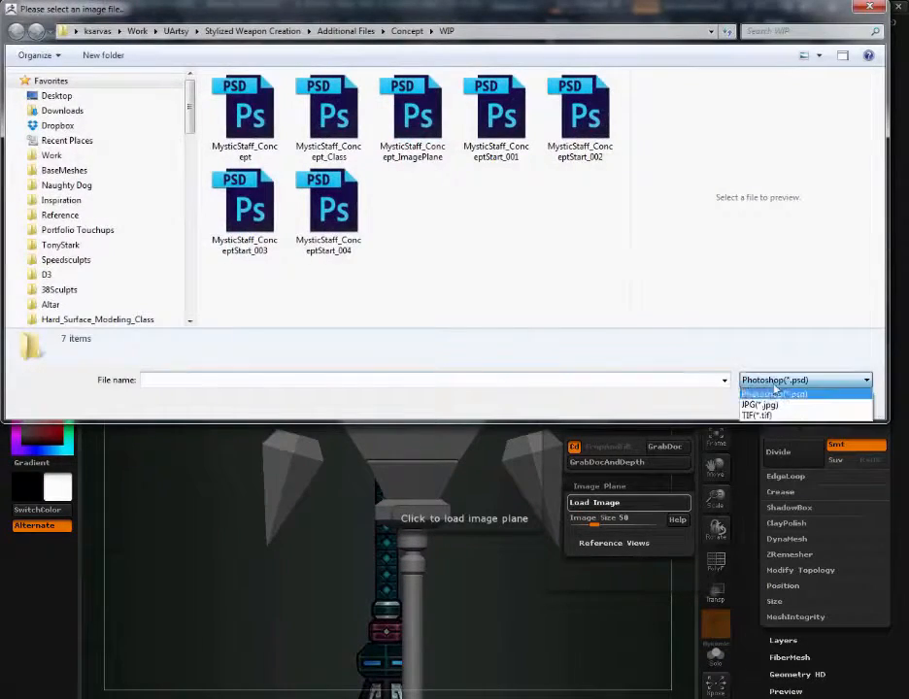
pyautogui.click(759, 404)
pyautogui.click(410, 124)
pyautogui.click(767, 400)
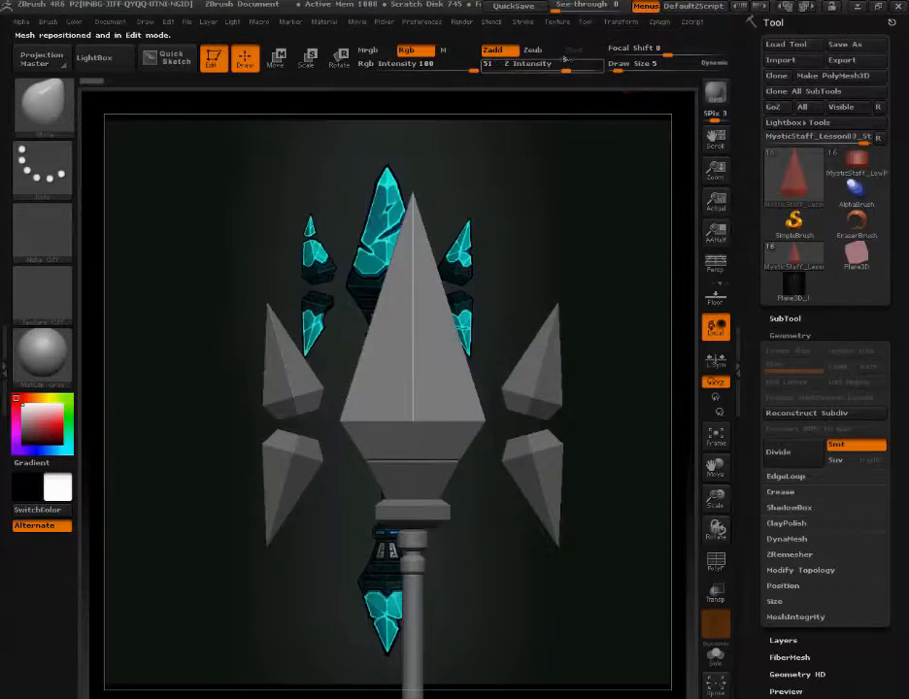
# Step: Lower the front reference view's model opacity so the concept image shows through the staff
pyautogui.click(557, 22)
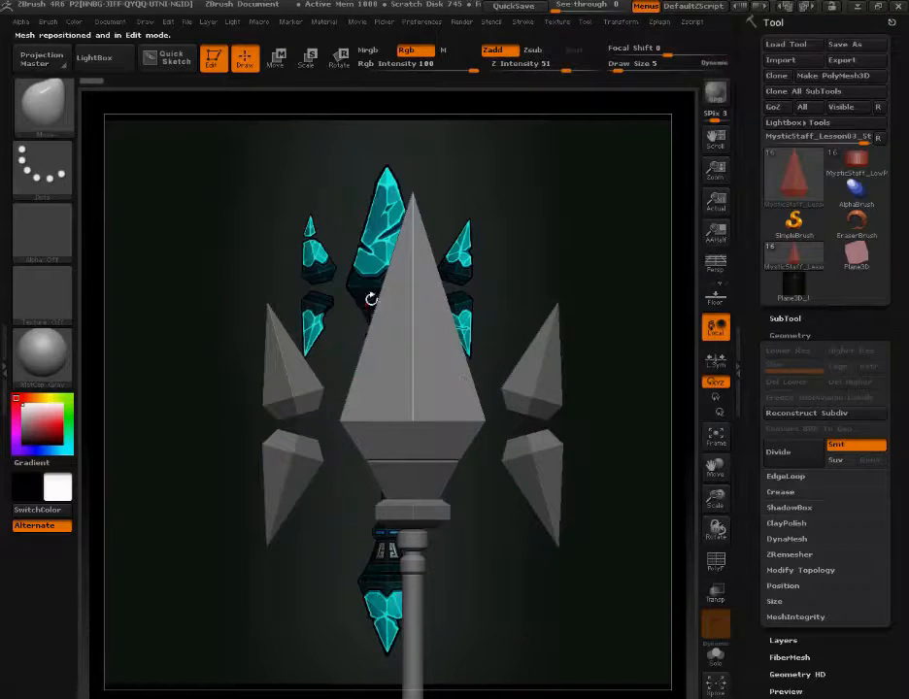
pyautogui.click(565, 22)
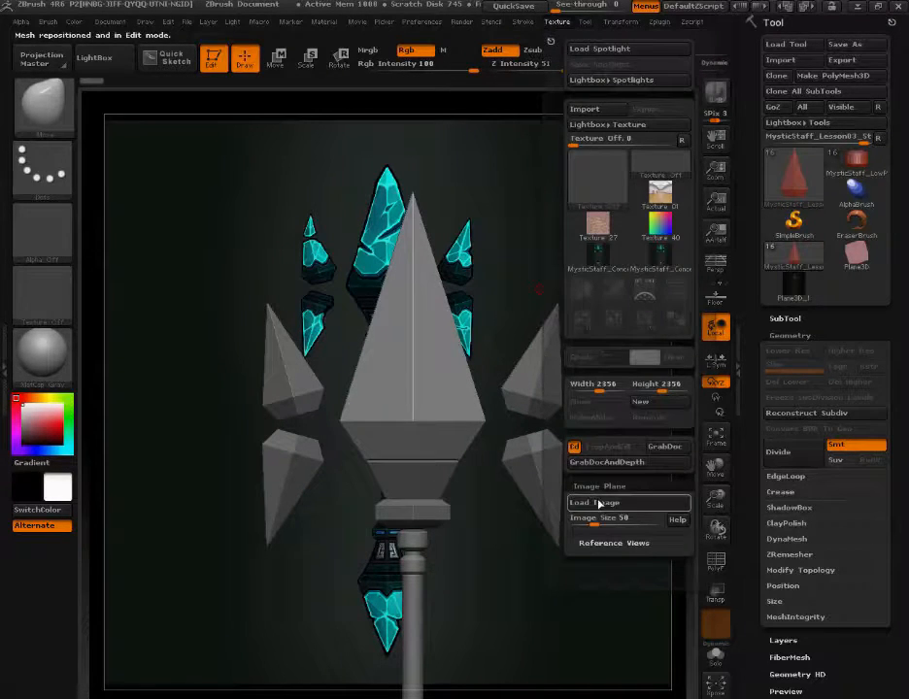
pyautogui.click(610, 544)
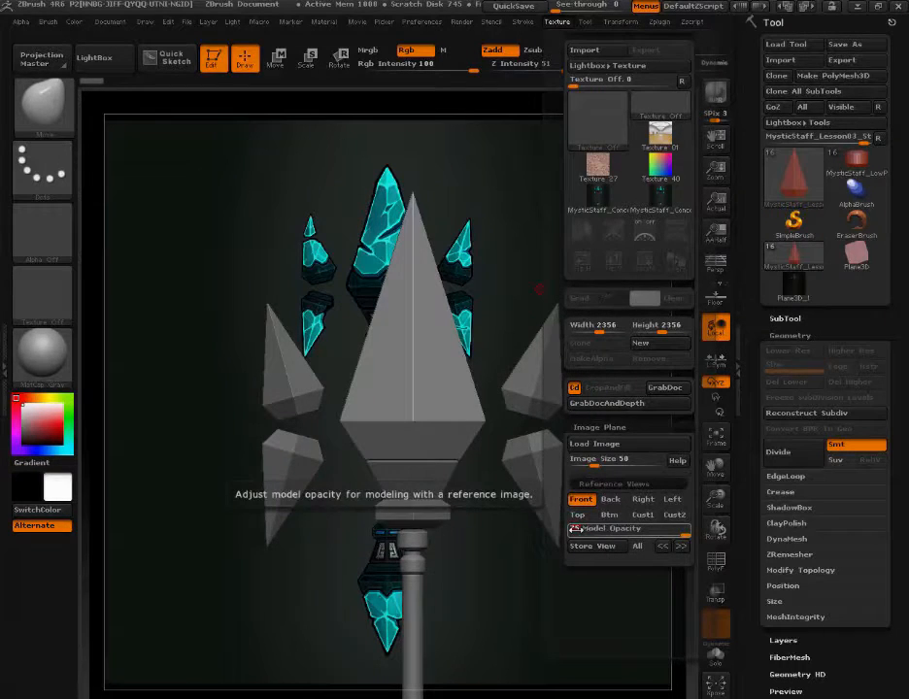
pyautogui.press('Return')
# Step: Align the staff's view with the concept image in scale and position, and enlarge the document around the large top piece
pyautogui.keyDown('alt'); pyautogui.moveTo(339, 319); pyautogui.dragTo(328, 175); pyautogui.keyUp('alt')
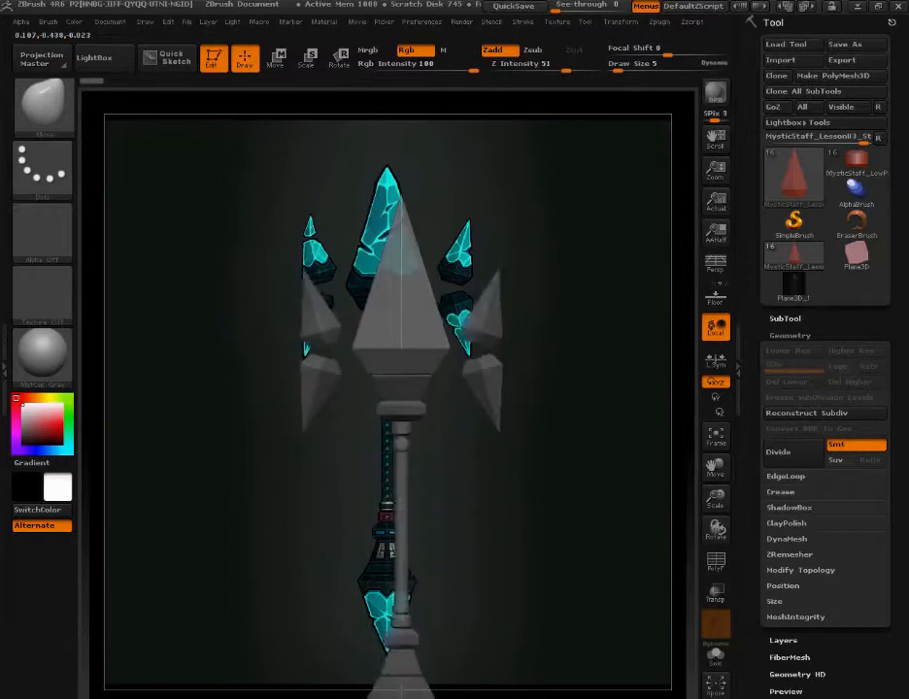
pyautogui.keyDown('alt'); pyautogui.moveTo(514, 486); pyautogui.dragTo(546, 367); pyautogui.keyUp('alt')
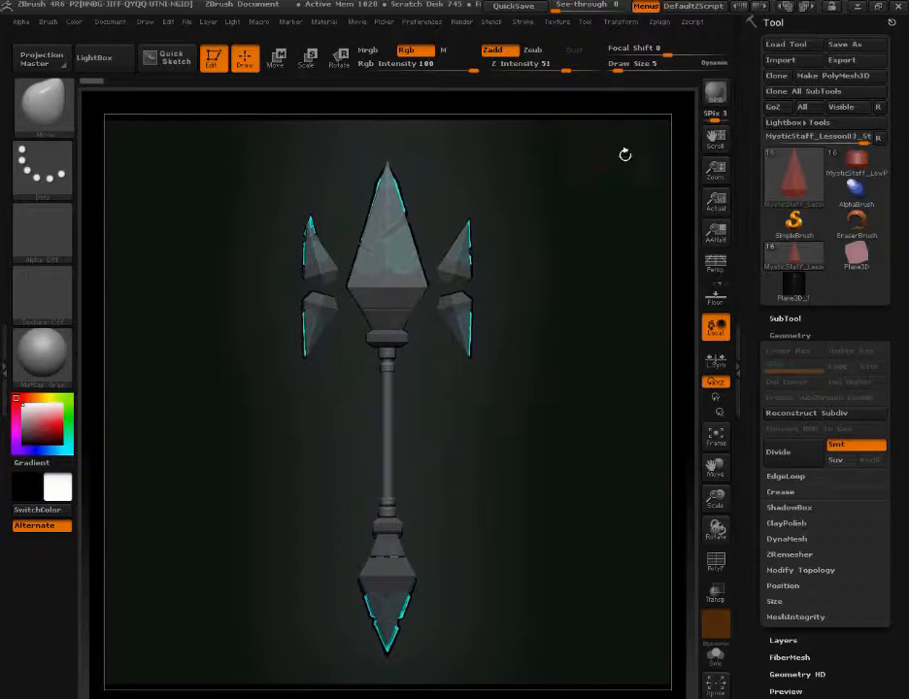
pyautogui.moveTo(719, 172); pyautogui.dragTo(724, 199)
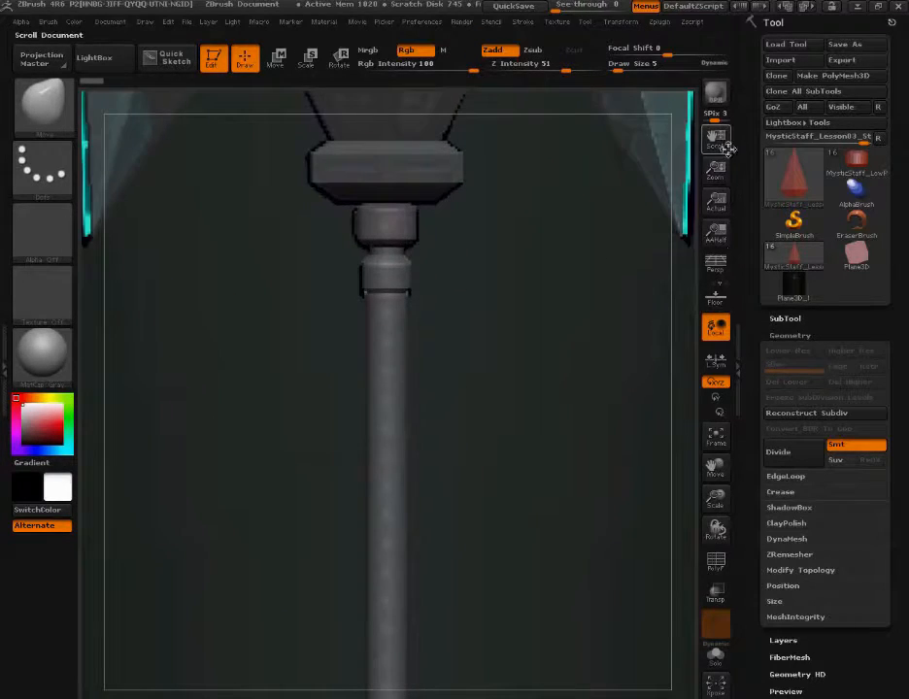
pyautogui.moveTo(726, 146)
pyautogui.mouseDown()
pyautogui.moveTo(716, 189)
pyautogui.moveTo(715, 150)
pyautogui.moveTo(724, 143)
pyautogui.mouseUp()
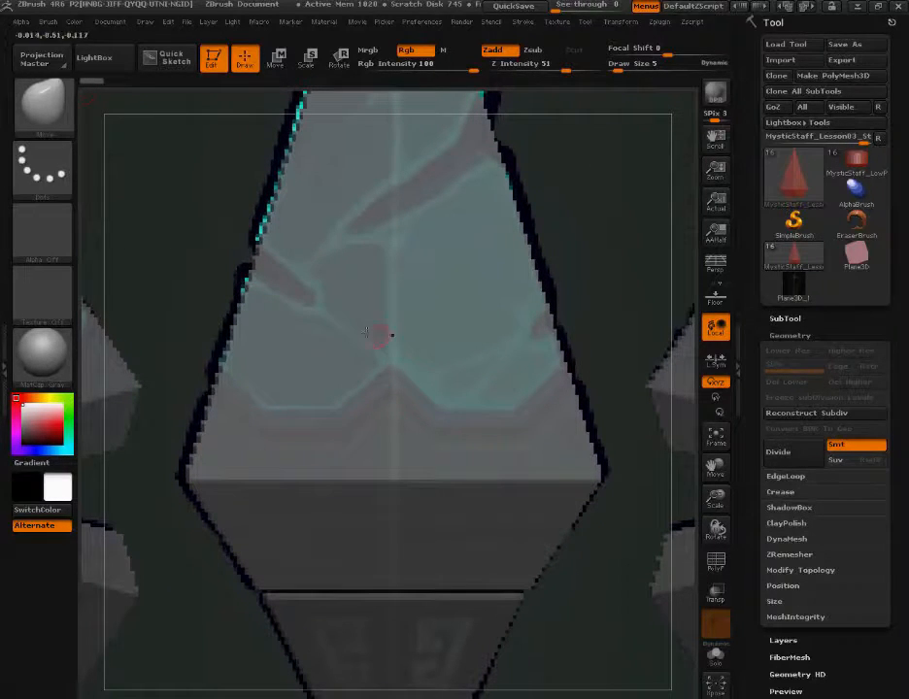
# Step: Mask the whole top piece, then unmask a zigzag band across its lower part, tracing the base of the crystal in the concept image
pyautogui.keyDown('ctrl'); pyautogui.click(606, 312); pyautogui.keyUp('ctrl')
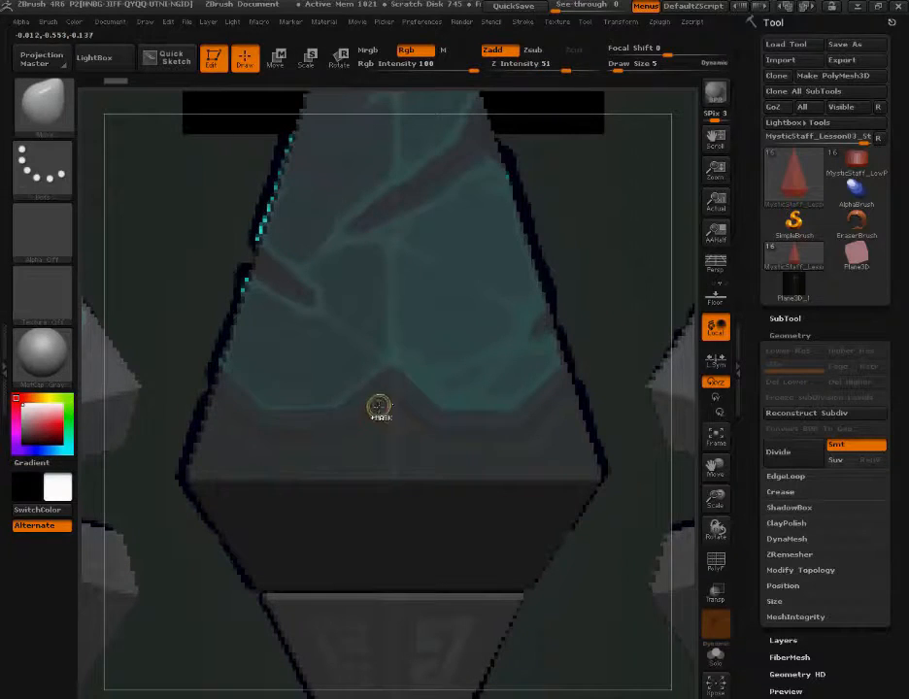
pyautogui.moveTo(347, 404)
pyautogui.keyDown('ctrl'); pyautogui.keyDown('alt'); pyautogui.mouseDown()
pyautogui.moveTo(369, 388)
pyautogui.moveTo(356, 418)
pyautogui.moveTo(393, 378)
pyautogui.mouseUp(); pyautogui.keyUp('alt'); pyautogui.keyUp('ctrl')
pyautogui.keyDown('ctrl'); pyautogui.keyDown('alt'); pyautogui.moveTo(439, 423); pyautogui.dragTo(527, 429); pyautogui.keyUp('alt'); pyautogui.keyUp('ctrl')
pyautogui.hotkey('ctrl', 'z')
pyautogui.hotkey('ctrl', 'z')
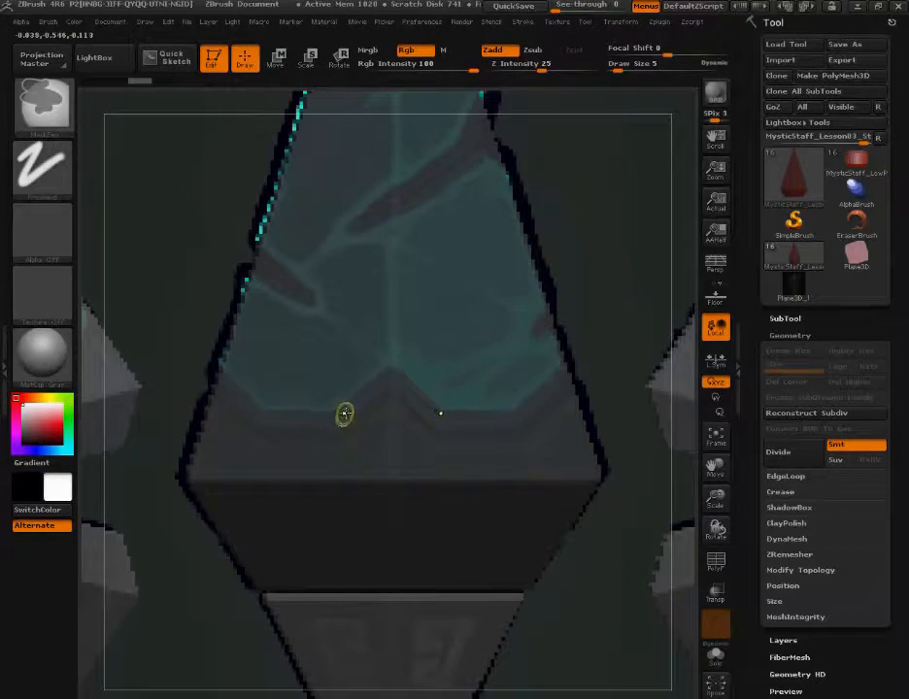
pyautogui.moveTo(345, 413)
pyautogui.keyDown('ctrl'); pyautogui.mouseDown()
pyautogui.moveTo(375, 388)
pyautogui.moveTo(356, 401)
pyautogui.moveTo(351, 420)
pyautogui.moveTo(358, 416)
pyautogui.mouseUp(); pyautogui.keyUp('ctrl')
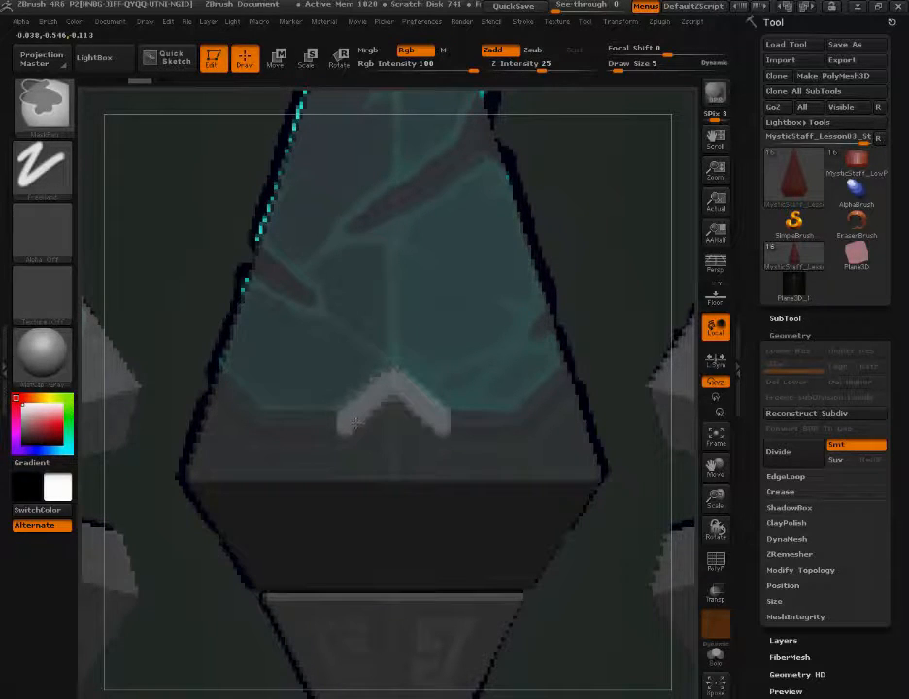
pyautogui.moveTo(444, 418)
pyautogui.keyDown('ctrl'); pyautogui.mouseDown()
pyautogui.moveTo(516, 417)
pyautogui.moveTo(553, 386)
pyautogui.moveTo(470, 428)
pyautogui.moveTo(513, 432)
pyautogui.mouseUp(); pyautogui.keyUp('ctrl')
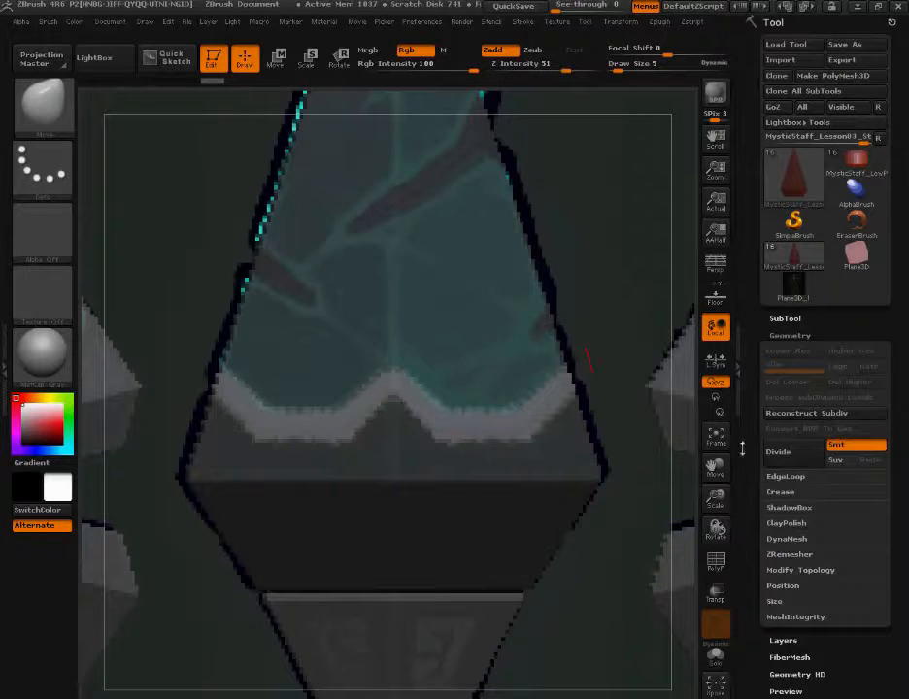
# Step: Restore the document to its actual size, raise the front reference view's model opacity, and frame the top piece's zigzag band
pyautogui.click(718, 216)
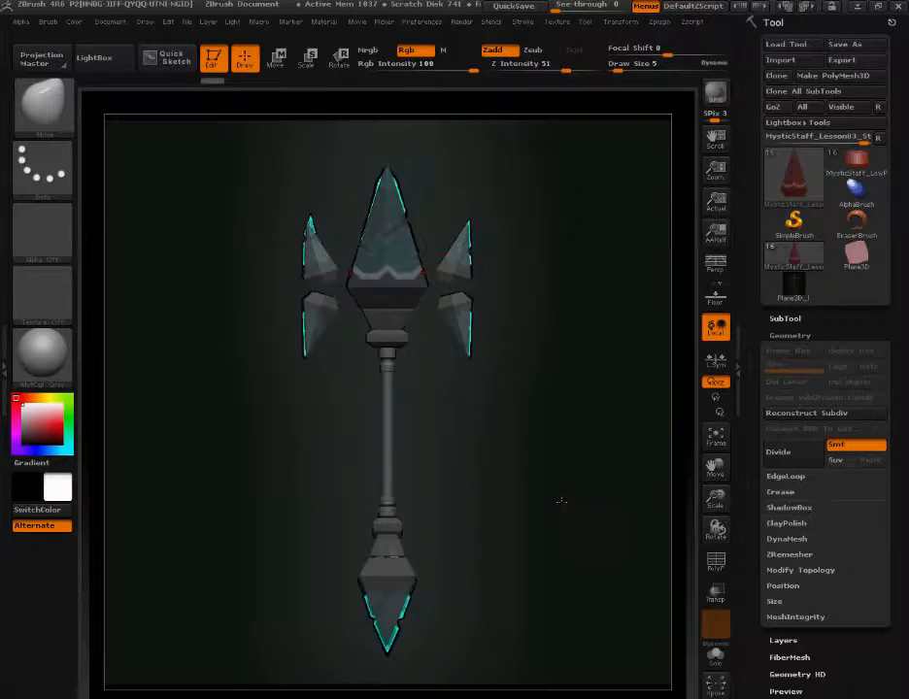
pyautogui.moveTo(560, 501); pyautogui.dragTo(578, 157)
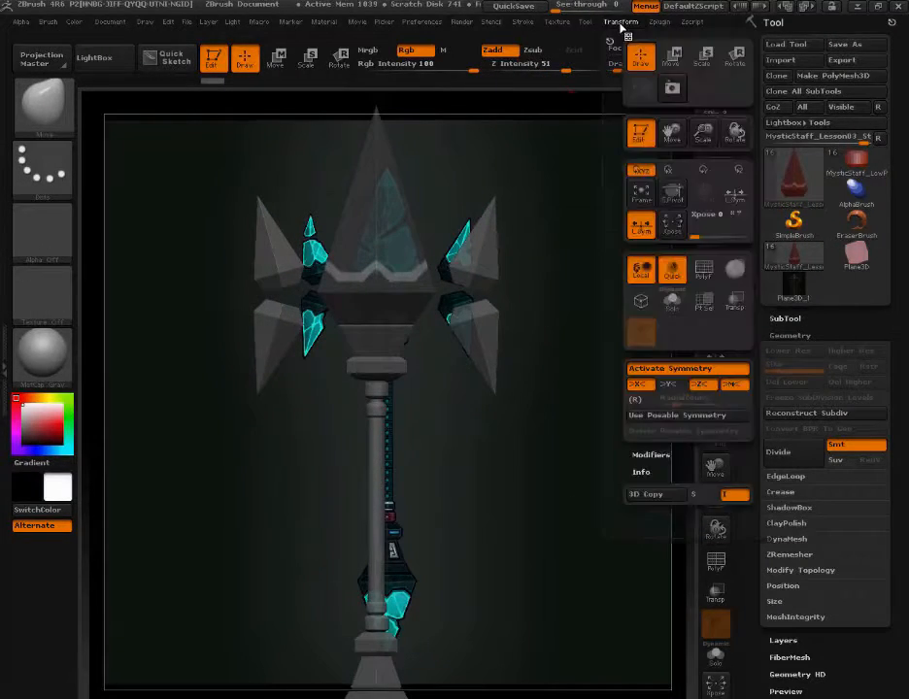
pyautogui.moveTo(561, 25)
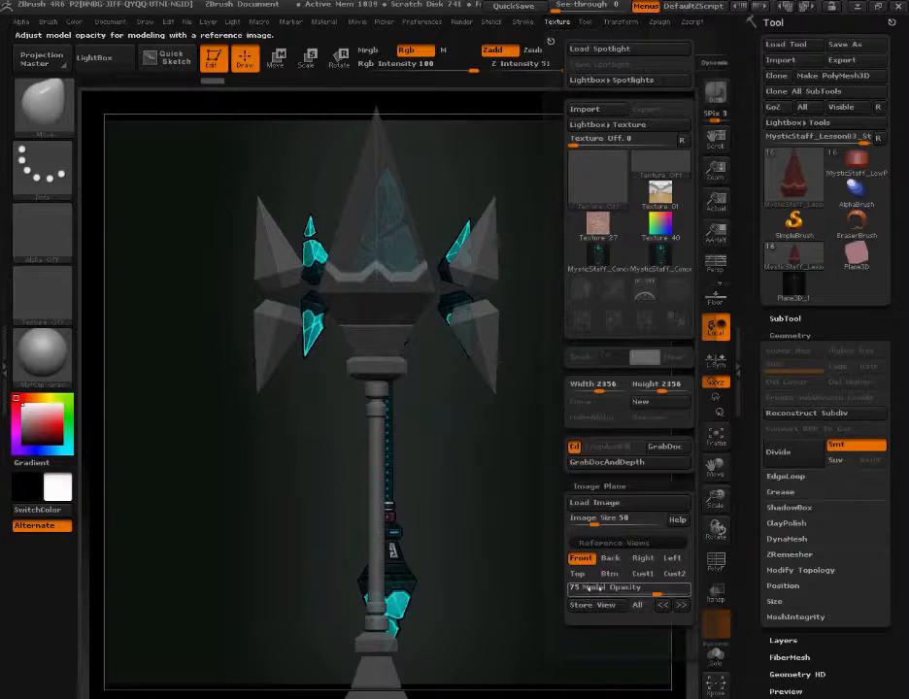
pyautogui.moveTo(654, 592); pyautogui.dragTo(681, 593)
pyautogui.moveTo(488, 430)
pyautogui.keyDown('alt'); pyautogui.mouseDown()
pyautogui.moveTo(474, 477)
pyautogui.moveTo(520, 581)
pyautogui.moveTo(569, 621)
pyautogui.moveTo(567, 612)
pyautogui.mouseUp(); pyautogui.keyUp('alt')
# Step: Reduce the draw size to 3 and widen and even out the unmasked zigzag band along its upper edge
pyautogui.press('s')
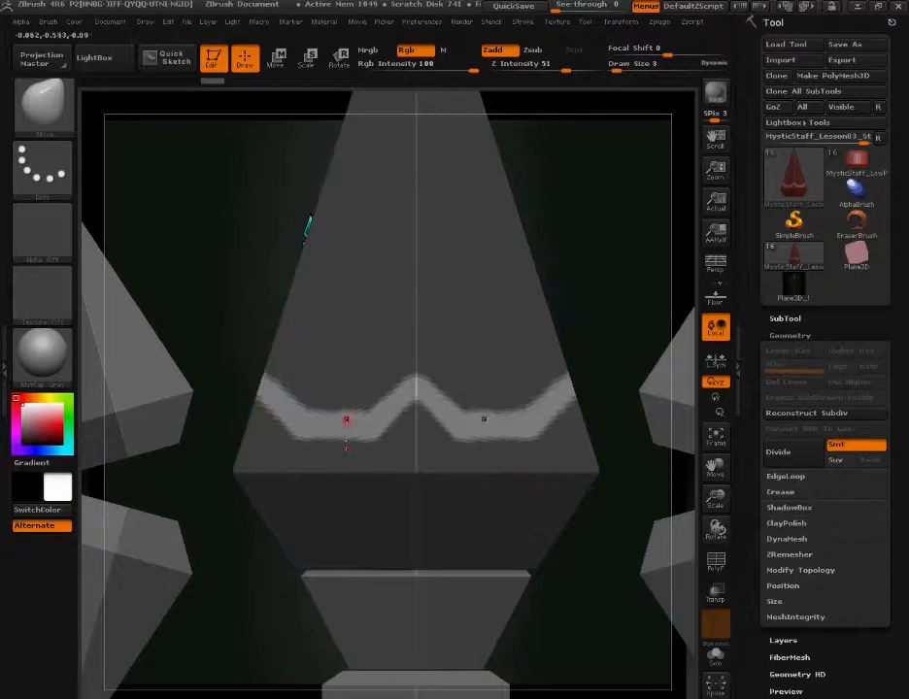
pyautogui.press('s')
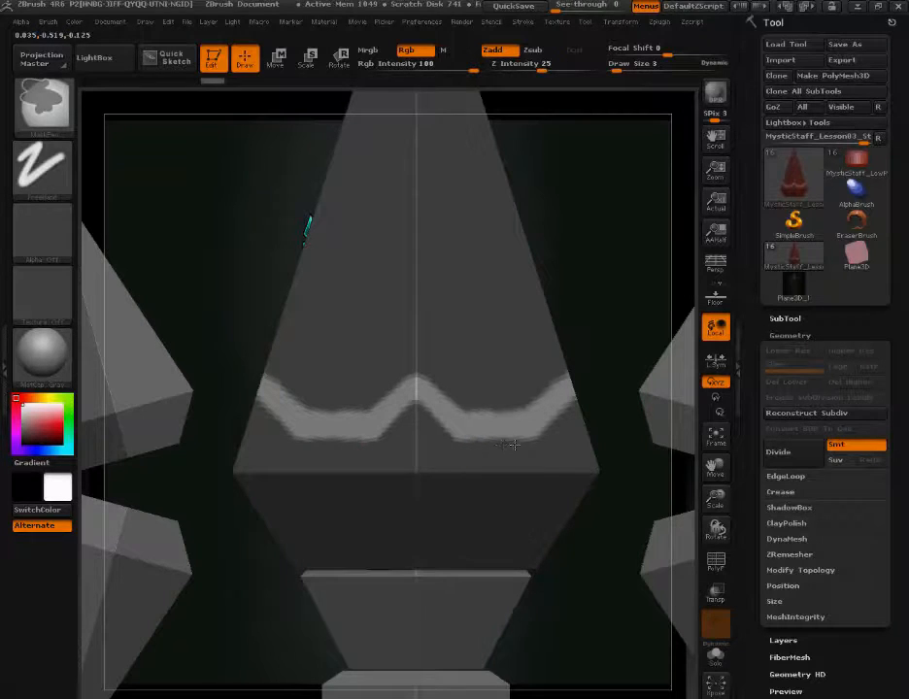
pyautogui.press('s')
pyautogui.moveTo(629, 413); pyautogui.dragTo(608, 429)
pyautogui.press('s')
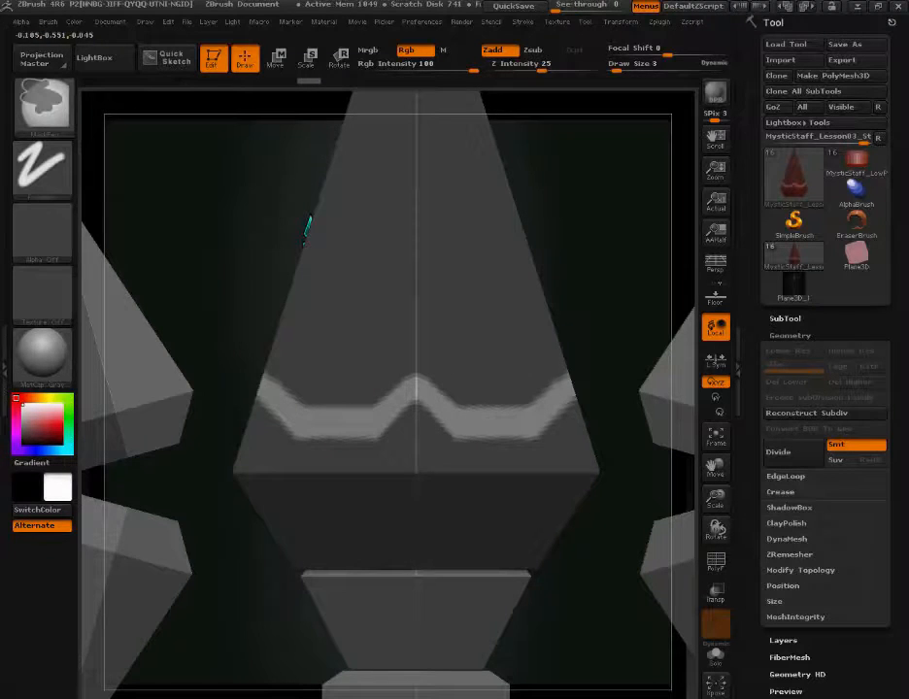
pyautogui.moveTo(300, 408)
pyautogui.keyDown('ctrl'); pyautogui.keyDown('alt'); pyautogui.mouseDown()
pyautogui.moveTo(378, 408)
pyautogui.moveTo(375, 439)
pyautogui.moveTo(415, 400)
pyautogui.mouseUp(); pyautogui.keyUp('alt'); pyautogui.keyUp('ctrl')
pyautogui.keyDown('ctrl'); pyautogui.keyDown('alt'); pyautogui.moveTo(372, 408); pyautogui.dragTo(414, 369); pyautogui.keyUp('alt'); pyautogui.keyUp('ctrl')
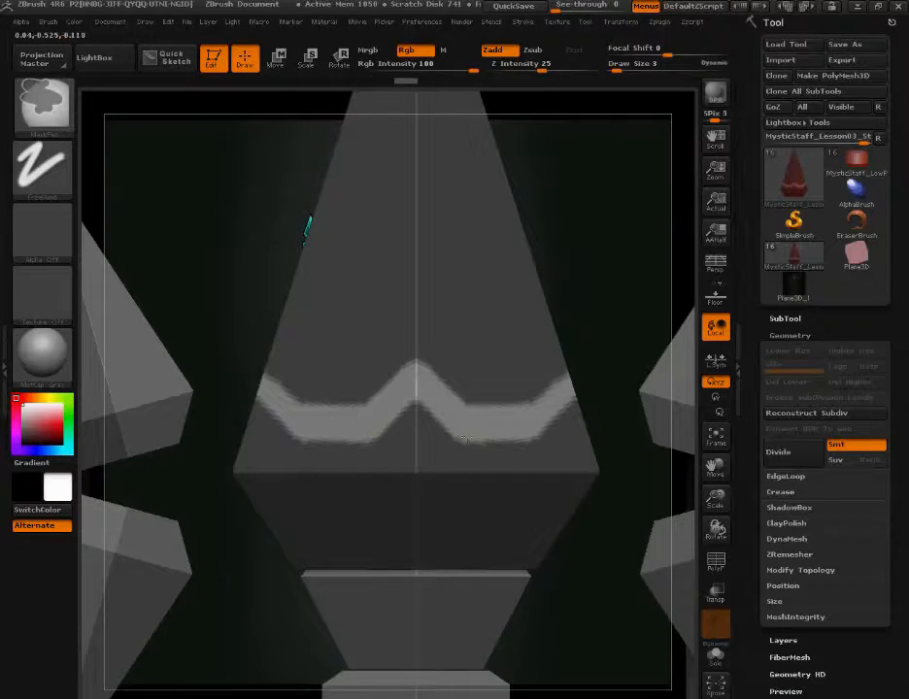
pyautogui.keyDown('ctrl'); pyautogui.keyDown('alt'); pyautogui.moveTo(531, 405); pyautogui.dragTo(571, 368); pyautogui.keyUp('alt'); pyautogui.keyUp('ctrl')
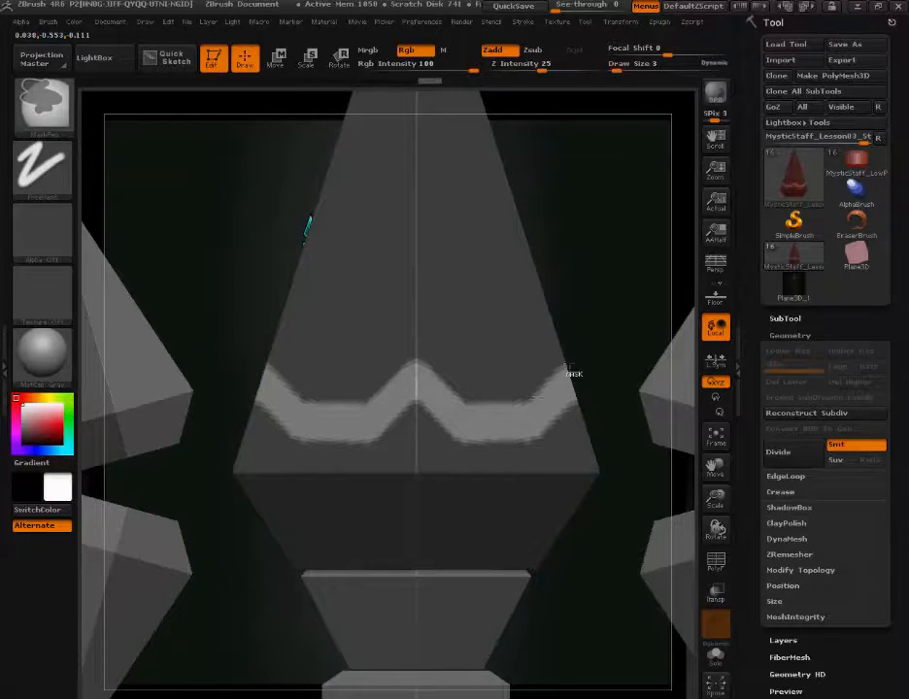
# Step: Try to trace the slope beside the band's central peak with the MaskCurvePen brush, and undo the attempt
pyautogui.click(39, 92)
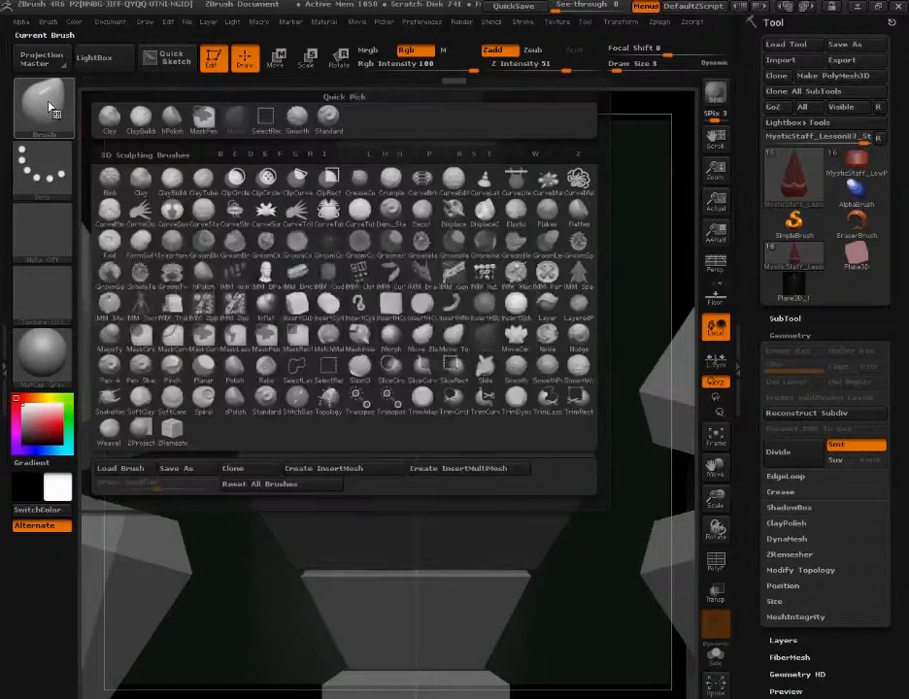
pyautogui.click(207, 333)
pyautogui.click(159, 364)
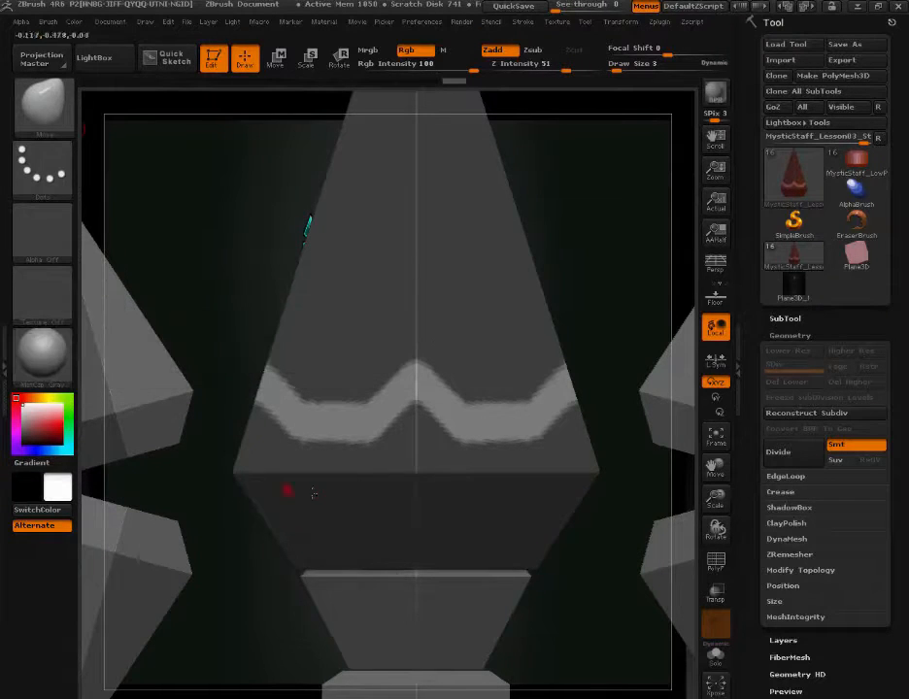
pyautogui.press('ctrl')
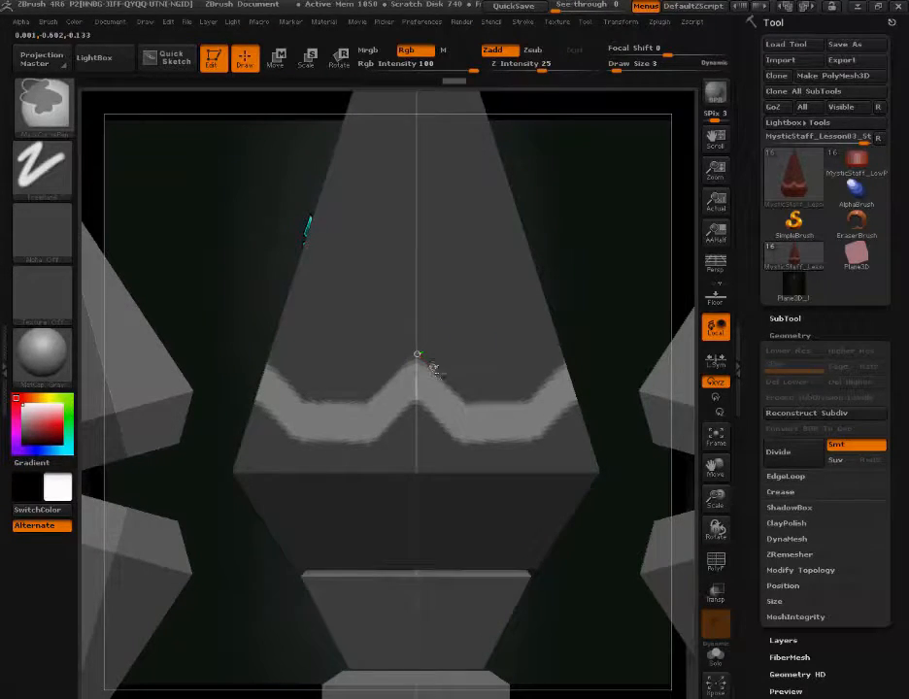
pyautogui.keyDown('ctrl'); pyautogui.moveTo(456, 387); pyautogui.dragTo(480, 410); pyautogui.keyUp('ctrl')
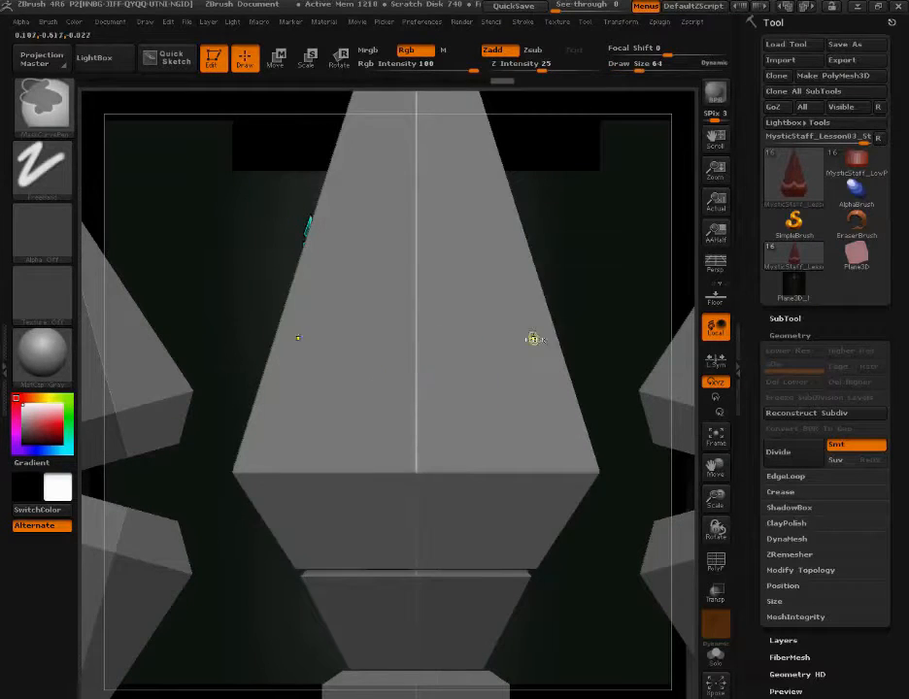
pyautogui.hotkey('ctrl', 'z')
pyautogui.hotkey('ctrl', 'z')
pyautogui.hotkey('ctrl', 'z')
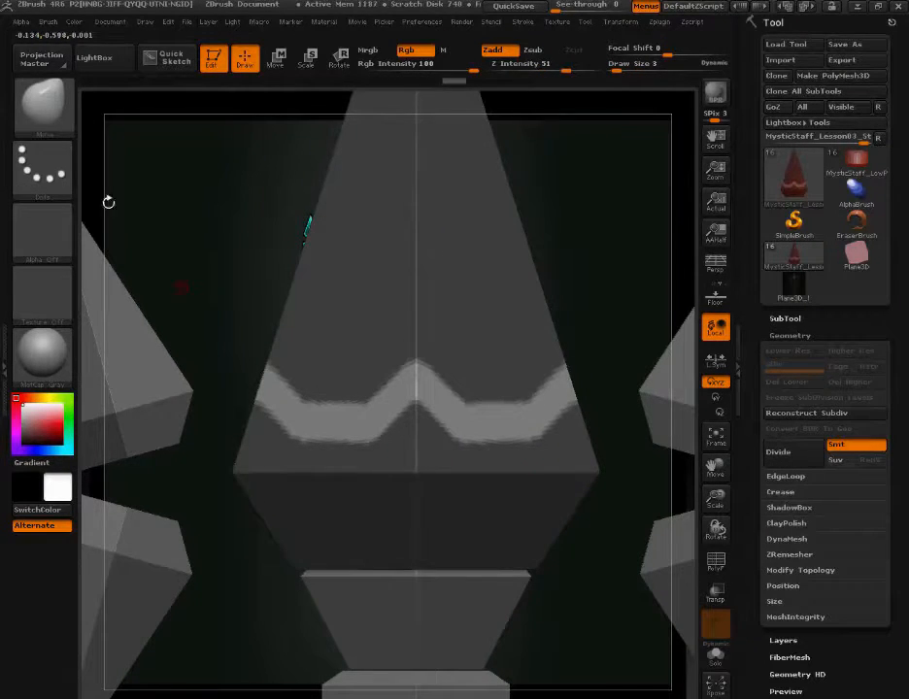
# Step: Set MaskCurve as the masking brush and straighten the sloped upper edge beside the zigzag band's central peak
pyautogui.click(40, 114)
pyautogui.click(44, 110)
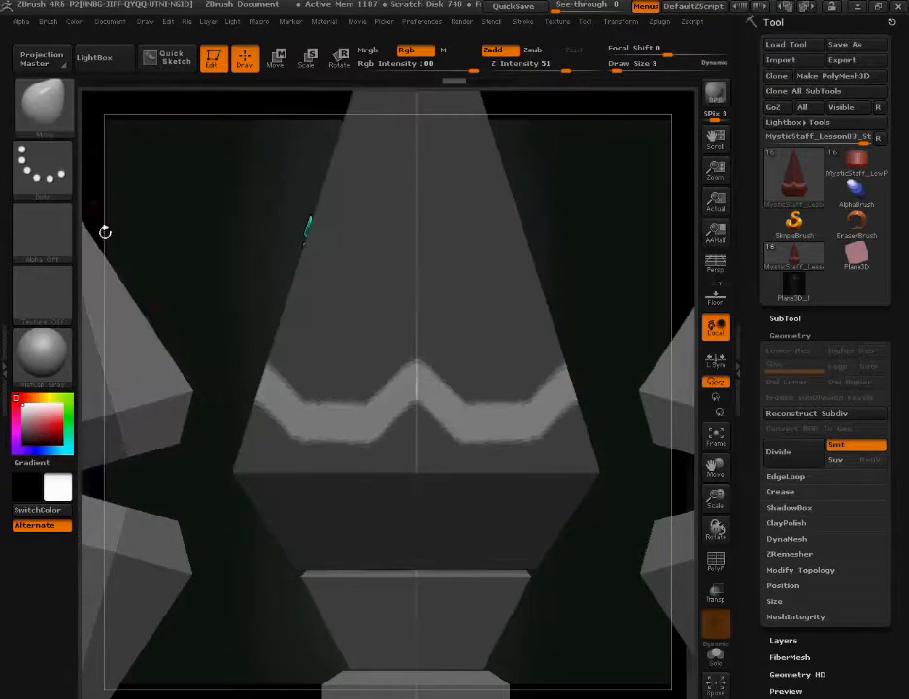
pyautogui.click(45, 97)
pyautogui.click(130, 248)
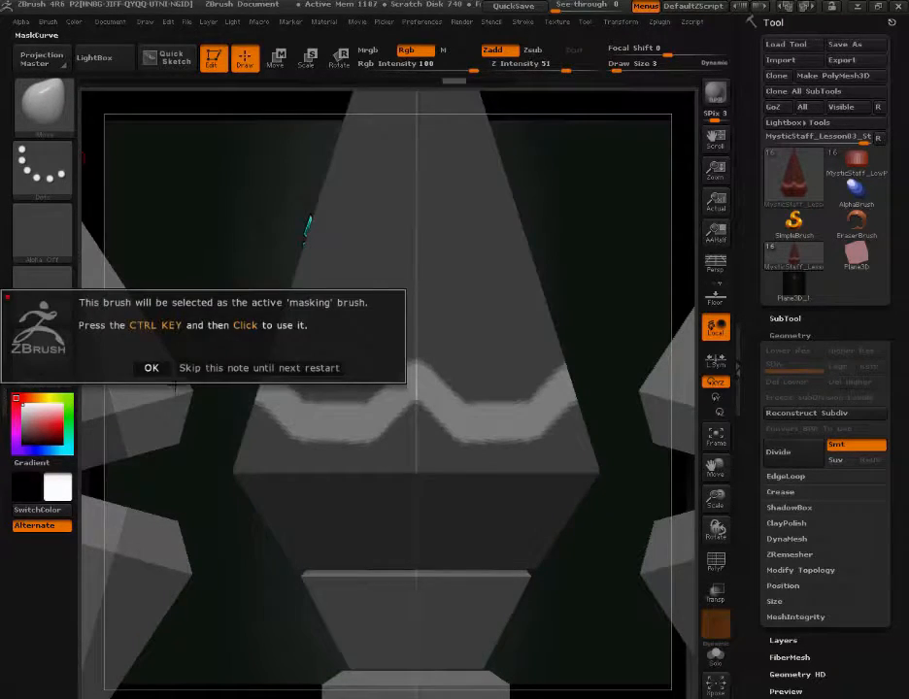
pyautogui.click(151, 367)
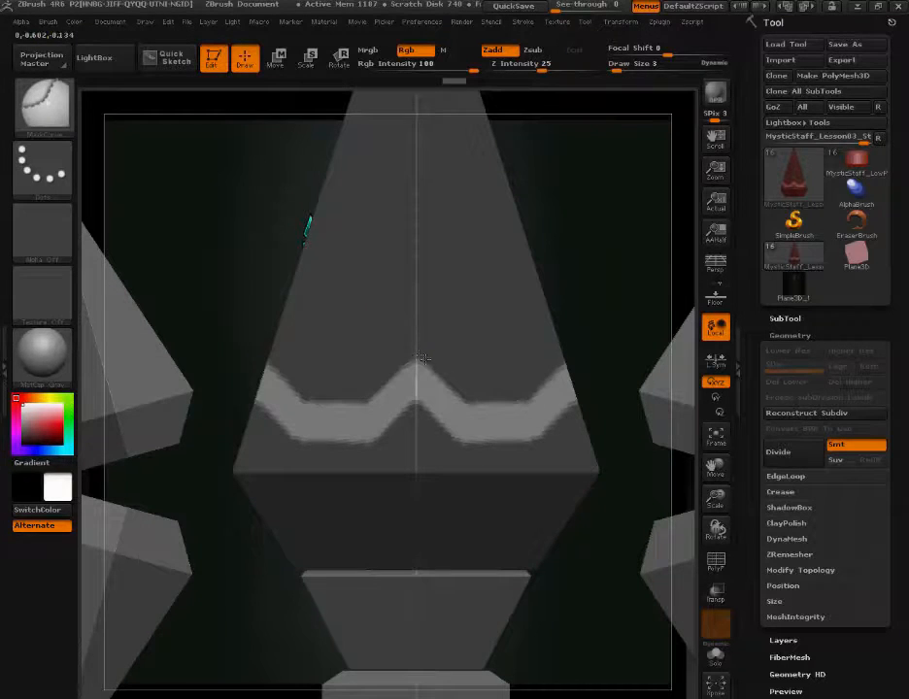
pyautogui.keyDown('ctrl'); pyautogui.moveTo(453, 380); pyautogui.dragTo(455, 381); pyautogui.keyUp('ctrl')
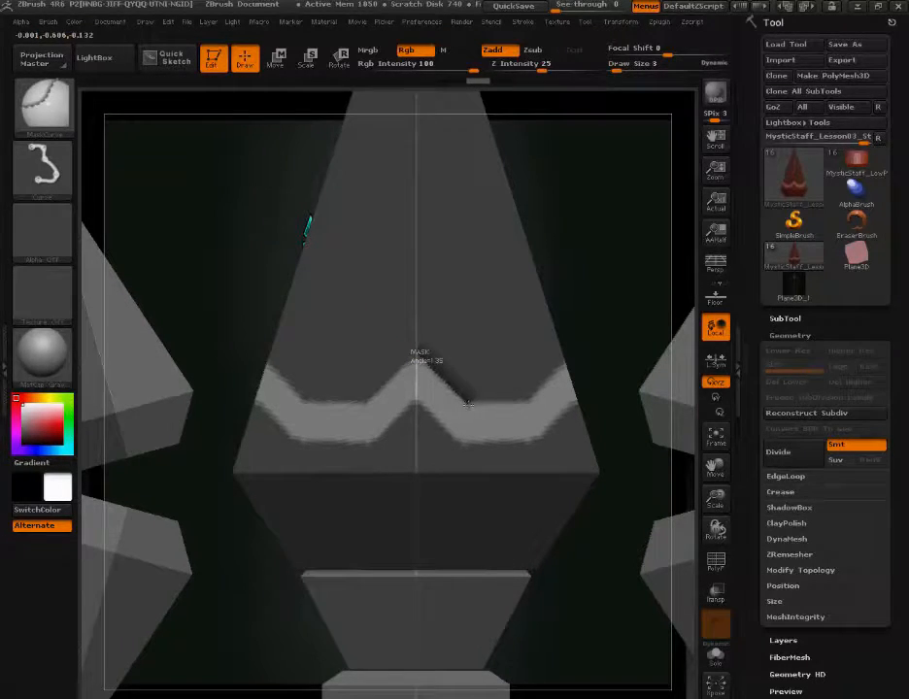
pyautogui.keyDown('ctrl'); pyautogui.moveTo(467, 391); pyautogui.dragTo(467, 390); pyautogui.keyUp('ctrl')
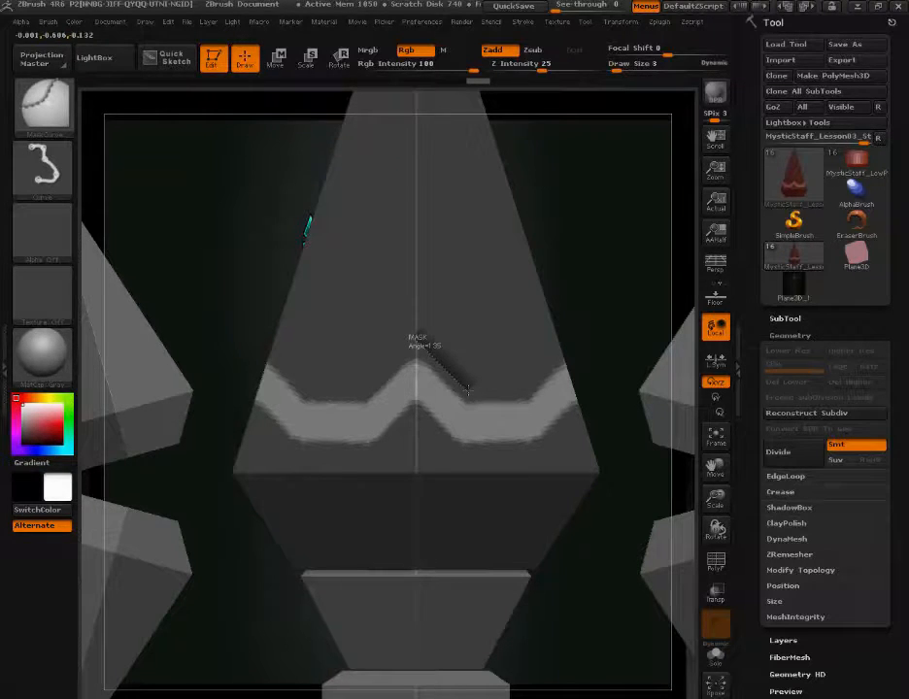
pyautogui.moveTo(467, 389)
pyautogui.keyDown('ctrl'); pyautogui.mouseDown()
pyautogui.moveTo(470, 376)
pyautogui.moveTo(473, 408)
pyautogui.moveTo(465, 404)
pyautogui.mouseUp(); pyautogui.keyUp('ctrl')
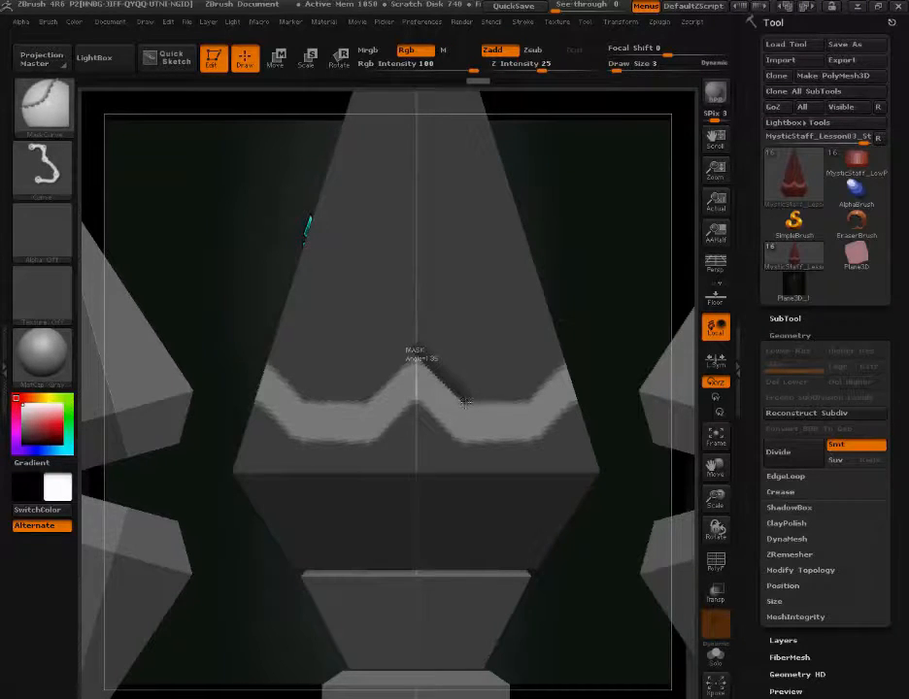
pyautogui.keyDown('ctrl'); pyautogui.moveTo(467, 398); pyautogui.dragTo(465, 389); pyautogui.keyUp('ctrl')
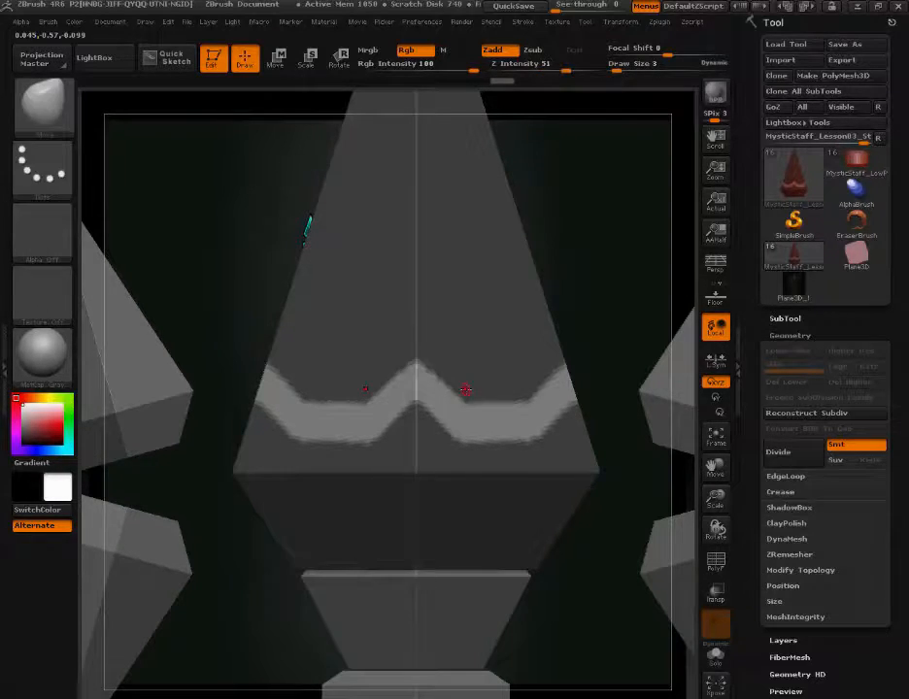
# Step: Straighten the flat upper edges of the zigzag band with horizontal mask curves, undoing the unsuitable strokes
pyautogui.hotkey('ctrl', 'shift')
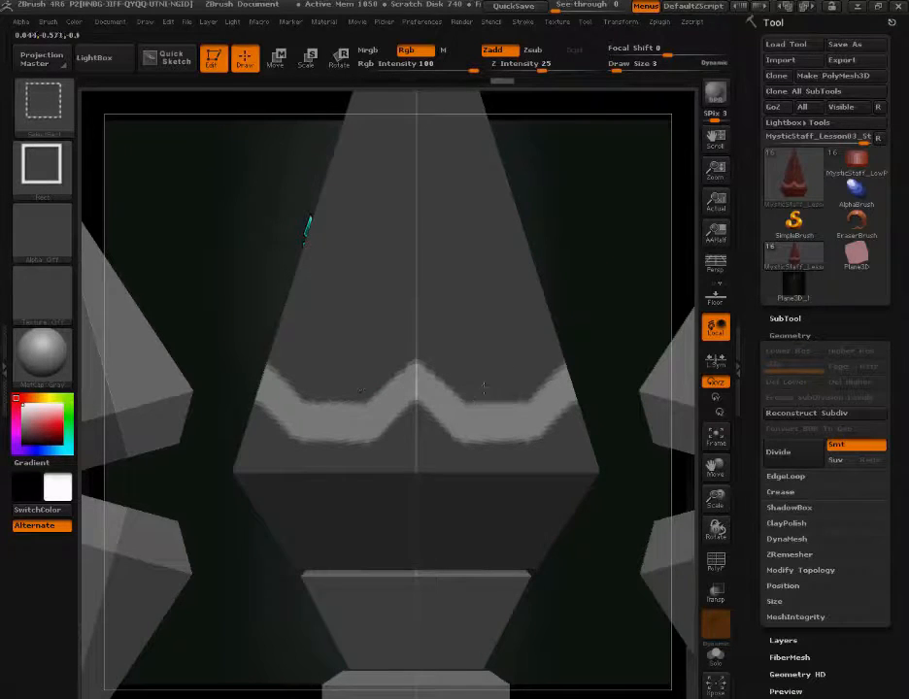
pyautogui.keyDown('ctrl'); pyautogui.keyDown('shift'); pyautogui.moveTo(522, 385); pyautogui.dragTo(527, 379); pyautogui.keyUp('shift'); pyautogui.keyUp('ctrl')
pyautogui.hotkey('ctrl', 'z')
pyautogui.moveTo(466, 386)
pyautogui.keyDown('ctrl'); pyautogui.keyDown('shift'); pyautogui.mouseDown()
pyautogui.moveTo(514, 378)
pyautogui.moveTo(532, 404)
pyautogui.mouseUp(); pyautogui.keyUp('shift'); pyautogui.keyUp('ctrl')
pyautogui.hotkey('ctrl', 'z')
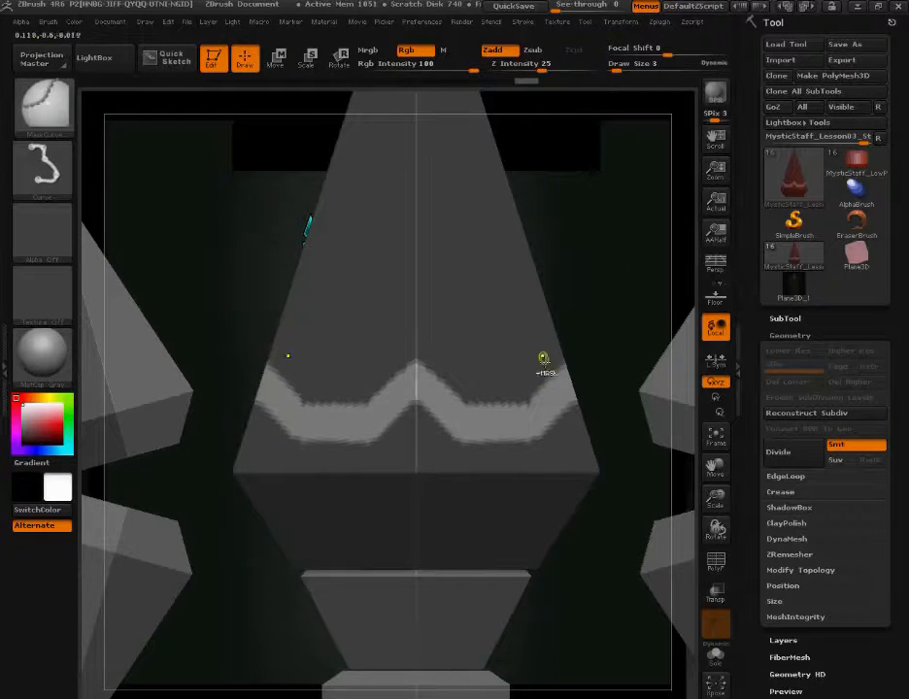
# Step: Straighten the zigzag band's outer upper slopes near the sides of the top piece with angled mask curves
pyautogui.keyDown('ctrl'); pyautogui.keyDown('shift'); pyautogui.moveTo(303, 400); pyautogui.dragTo(272, 359); pyautogui.keyUp('shift'); pyautogui.keyUp('ctrl')
pyautogui.keyDown('ctrl'); pyautogui.keyDown('shift'); pyautogui.click(275, 362); pyautogui.keyUp('shift'); pyautogui.keyUp('ctrl')
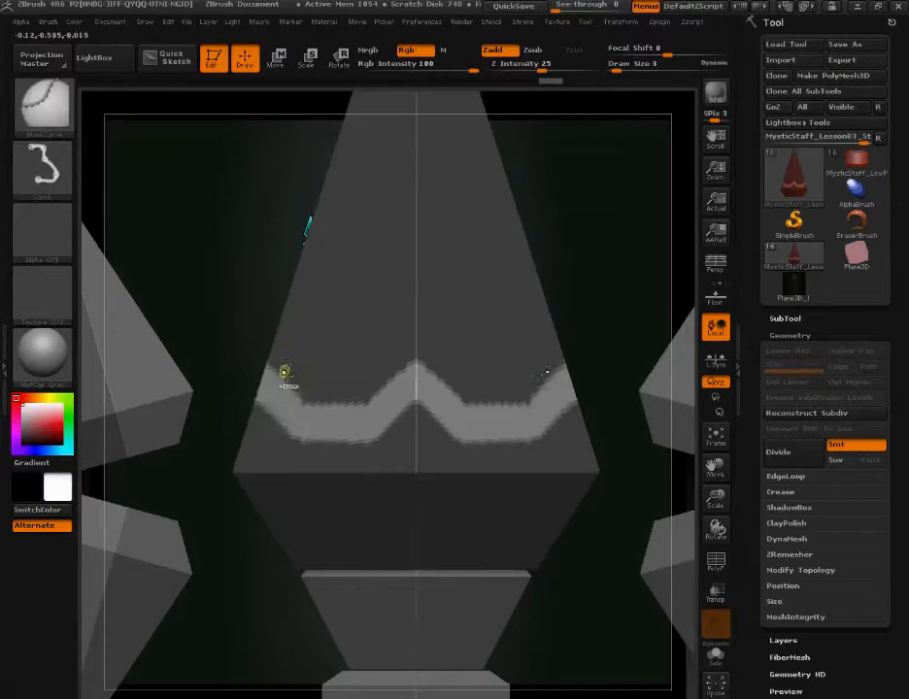
pyautogui.keyDown('ctrl'); pyautogui.moveTo(302, 400); pyautogui.dragTo(264, 342); pyautogui.keyUp('ctrl')
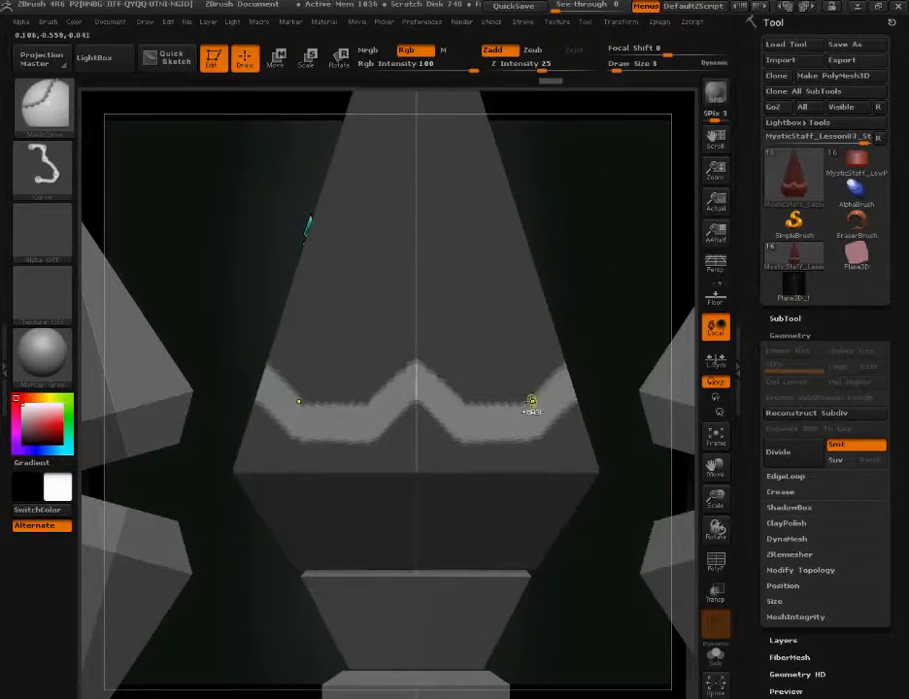
pyautogui.keyDown('ctrl'); pyautogui.moveTo(560, 373); pyautogui.dragTo(599, 326); pyautogui.keyUp('ctrl')
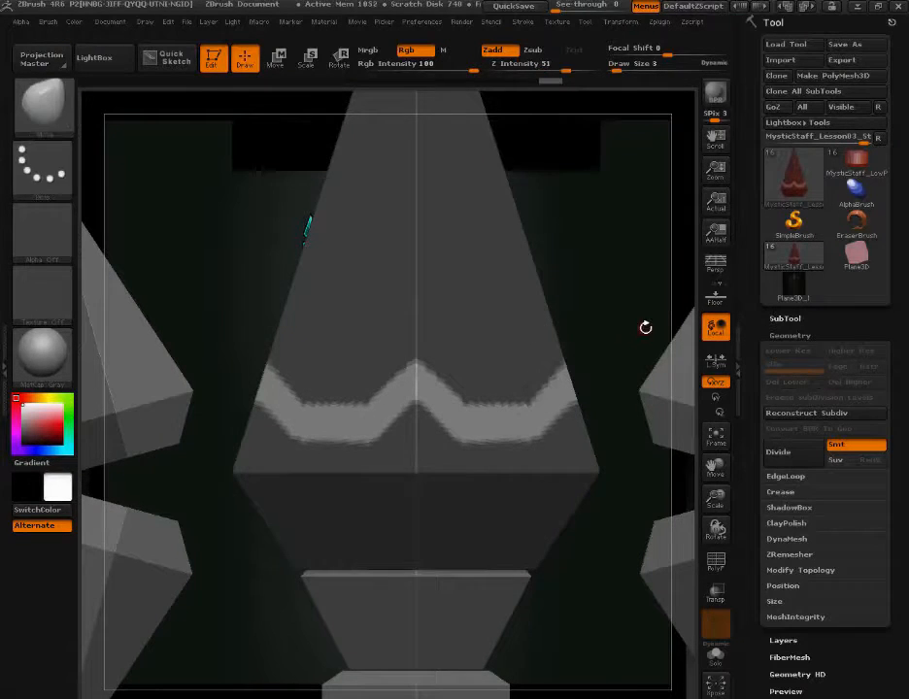
# Step: Straighten the zigzag band's lower outer slopes and flat bottom edges with mask curves
pyautogui.keyDown('ctrl'); pyautogui.moveTo(304, 440); pyautogui.dragTo(216, 353); pyautogui.keyUp('ctrl')
pyautogui.keyDown('ctrl'); pyautogui.moveTo(247, 369); pyautogui.dragTo(219, 354); pyautogui.keyUp('ctrl')
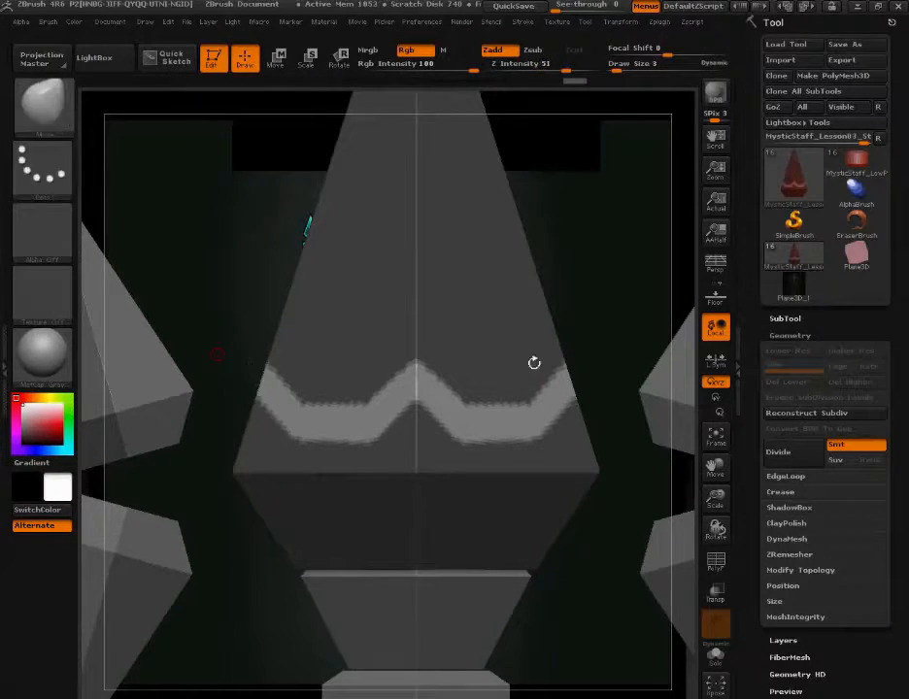
pyautogui.moveTo(396, 444)
pyautogui.keyDown('ctrl'); pyautogui.mouseDown()
pyautogui.moveTo(242, 437)
pyautogui.moveTo(256, 439)
pyautogui.mouseUp(); pyautogui.keyUp('ctrl')
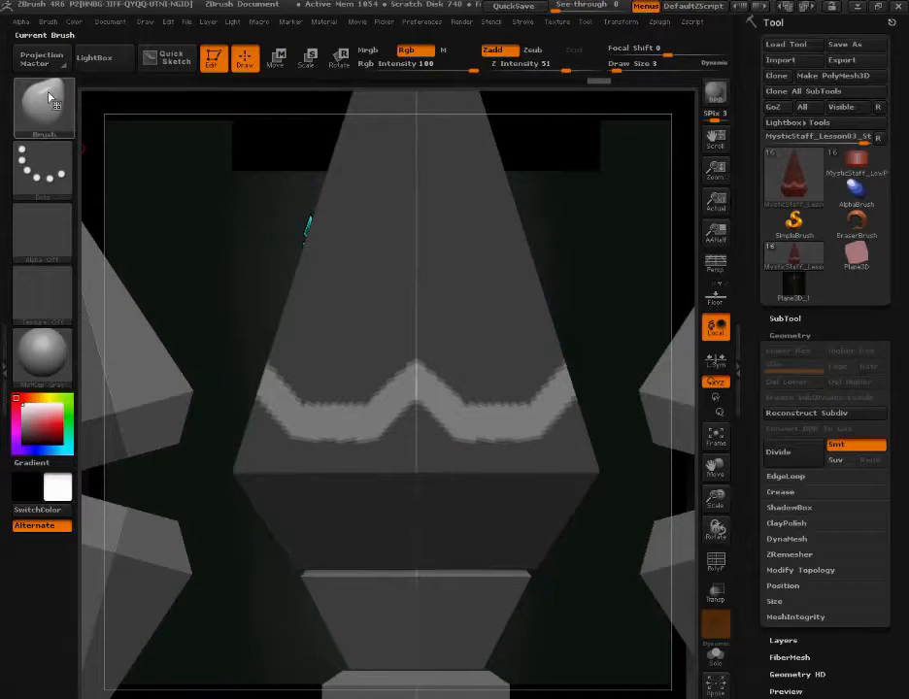
# Step: Set MaskRect as the masking brush and tidy the lower edge of the zigzag band
pyautogui.press('b')
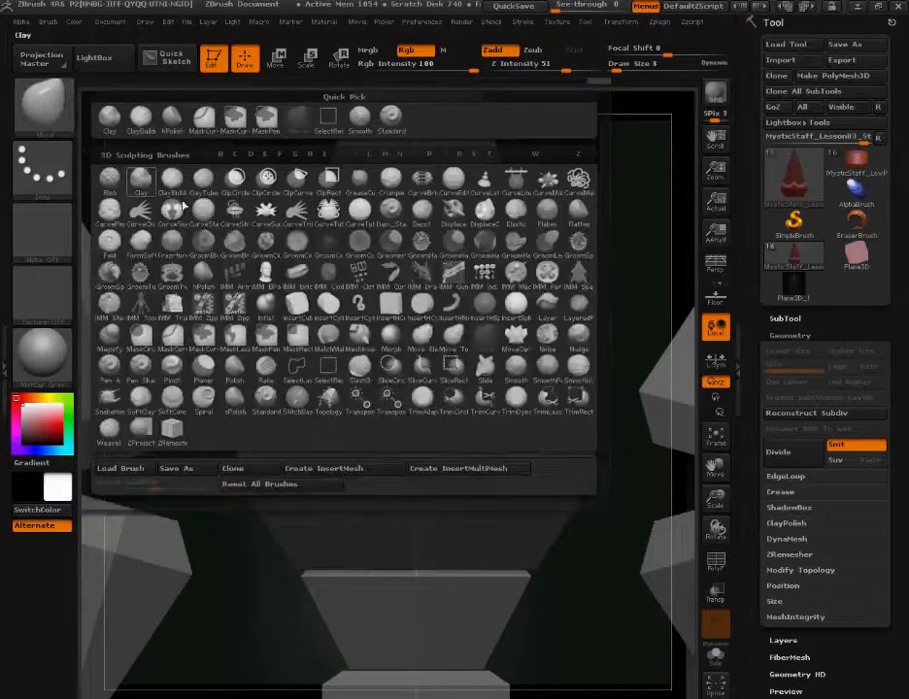
pyautogui.click(297, 336)
pyautogui.click(214, 366)
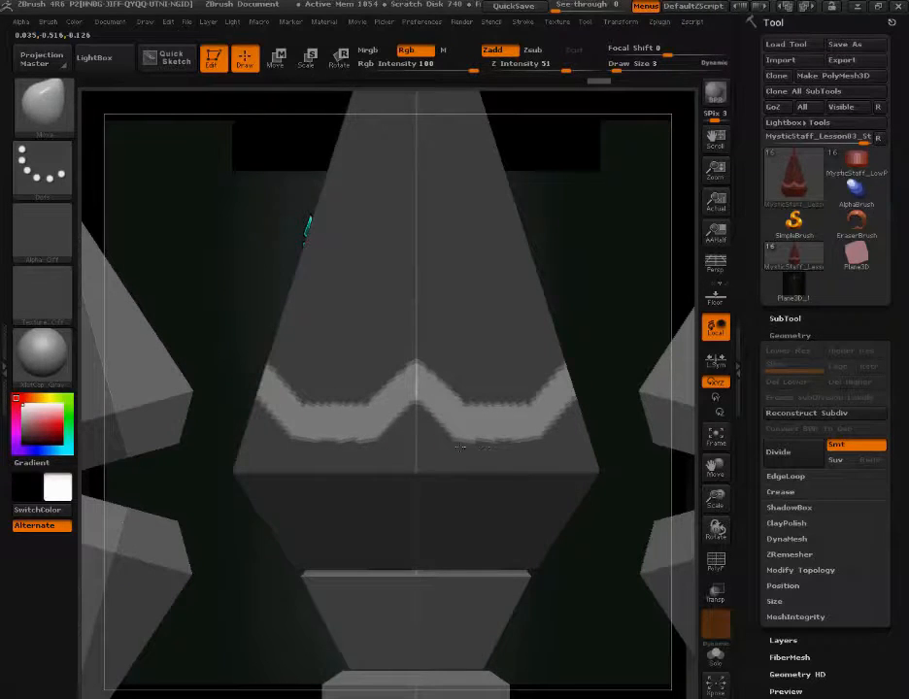
pyautogui.press('ctrl')
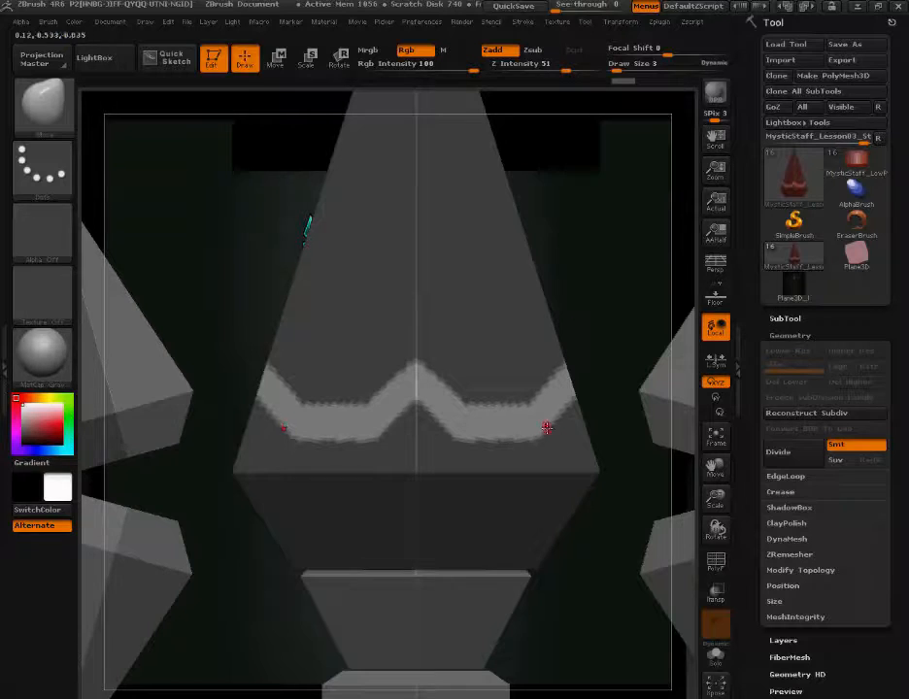
# Step: Switch the sculpting brush to Standard
pyautogui.click(51, 108)
pyautogui.press('b')
pyautogui.press('s')
pyautogui.press('t')
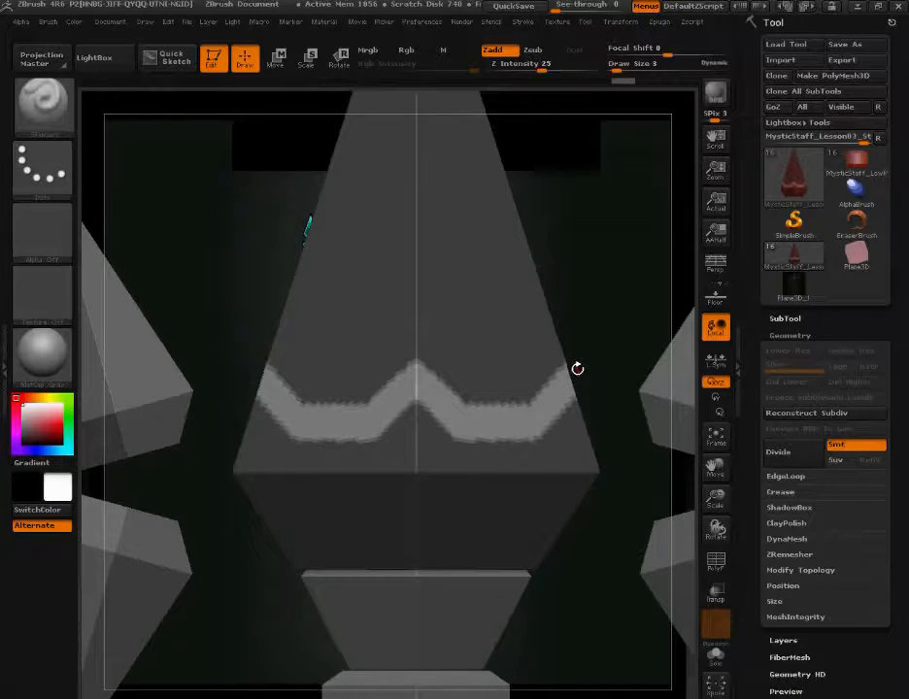
# Step: Switch to the Pinch brush and set its Z Intensity to 40
pyautogui.press('b')
pyautogui.press('p')
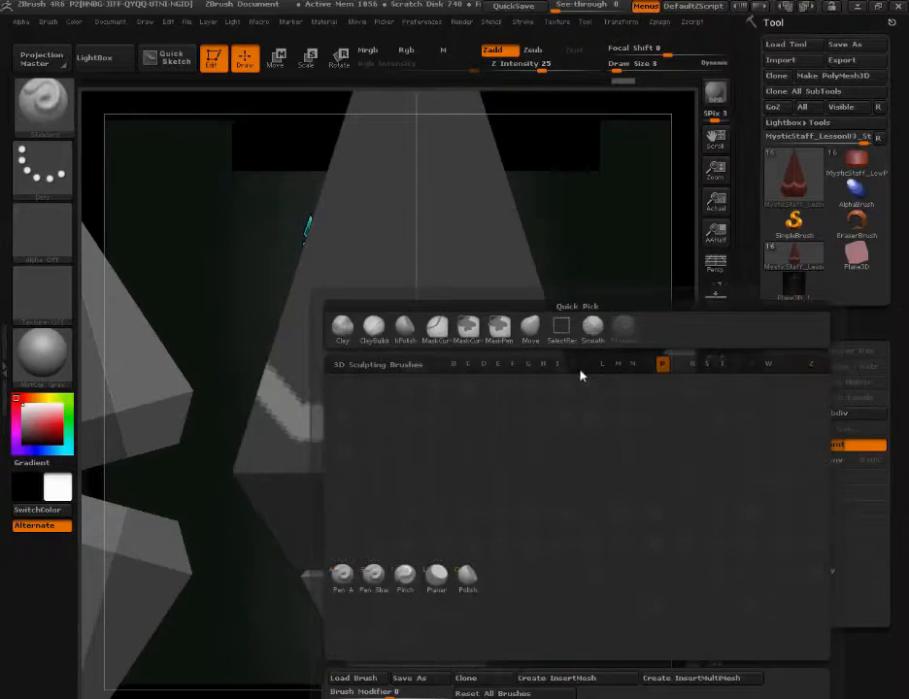
pyautogui.press('i')
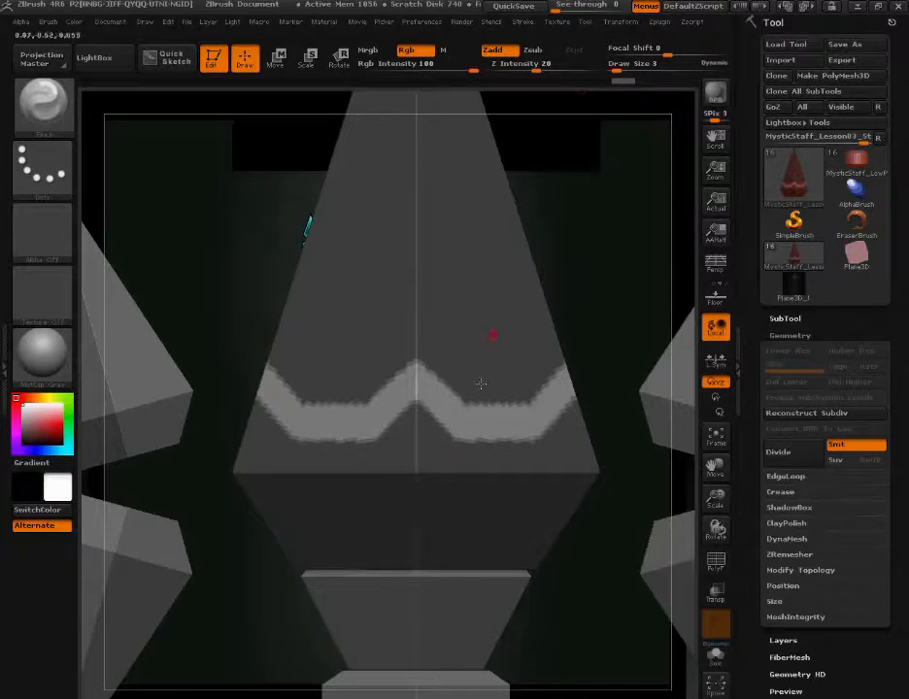
pyautogui.moveTo(535, 70); pyautogui.dragTo(544, 70)
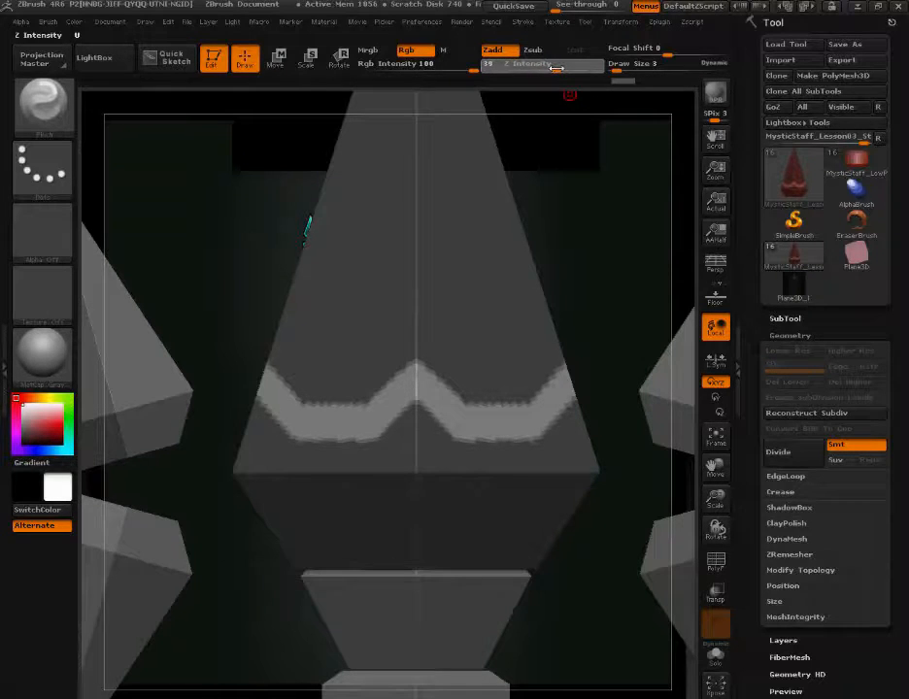
pyautogui.moveTo(558, 68); pyautogui.dragTo(560, 70)
# Step: Set the Pinch brush's draw size to 4 and open the Lazy Mouse stroke settings
pyautogui.keyDown('alt'); pyautogui.moveTo(616, 406); pyautogui.dragTo(633, 565); pyautogui.keyUp('alt')
pyautogui.keyDown('alt'); pyautogui.moveTo(594, 614); pyautogui.dragTo(583, 647); pyautogui.keyUp('alt')
pyautogui.press('s')
pyautogui.moveTo(604, 583); pyautogui.dragTo(608, 582)
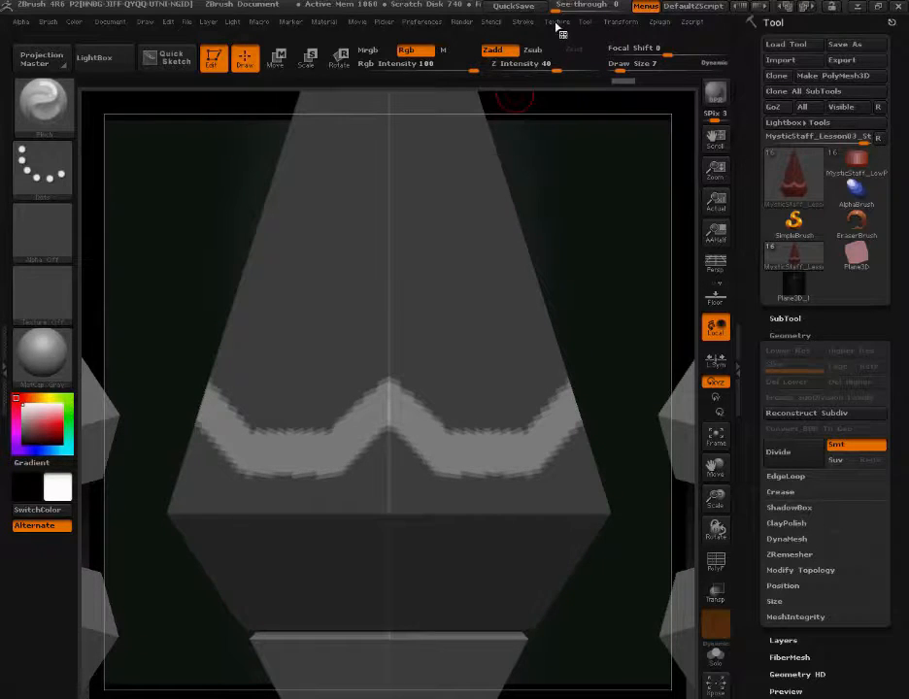
pyautogui.click(524, 23)
pyautogui.click(579, 253)
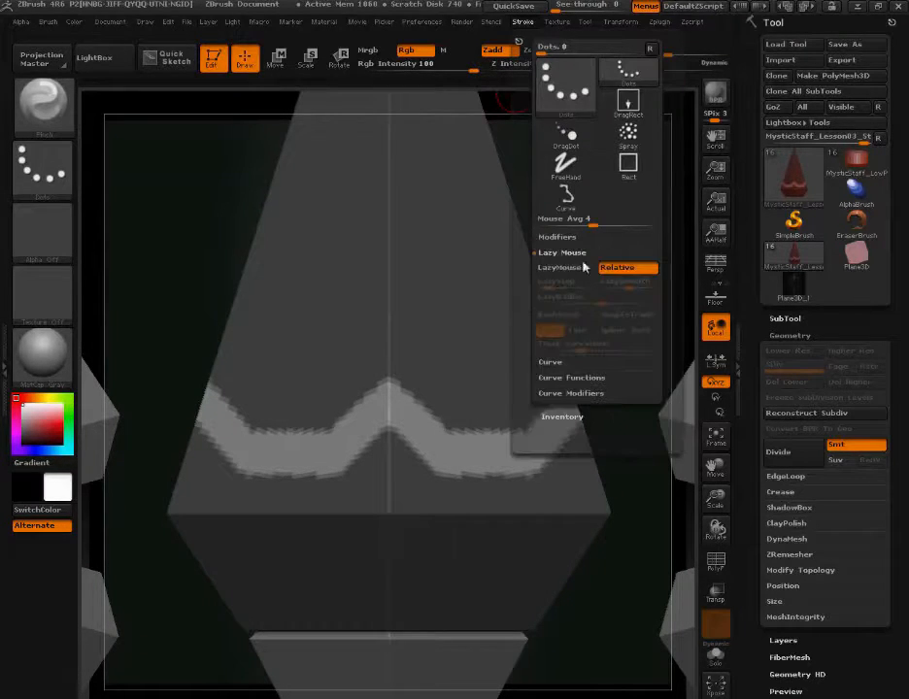
pyautogui.keyDown('alt'); pyautogui.moveTo(598, 614); pyautogui.dragTo(615, 641); pyautogui.keyUp('alt')
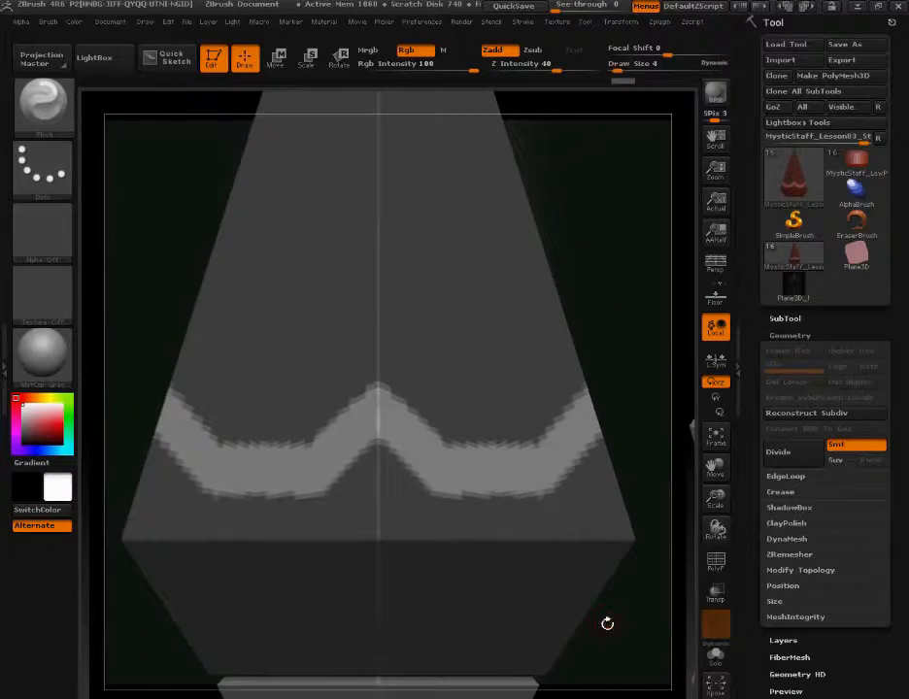
# Step: Pinch the zigzag band's central peak and its inner slopes into a crease using draw size 15
pyautogui.moveTo(584, 306); pyautogui.dragTo(607, 302)
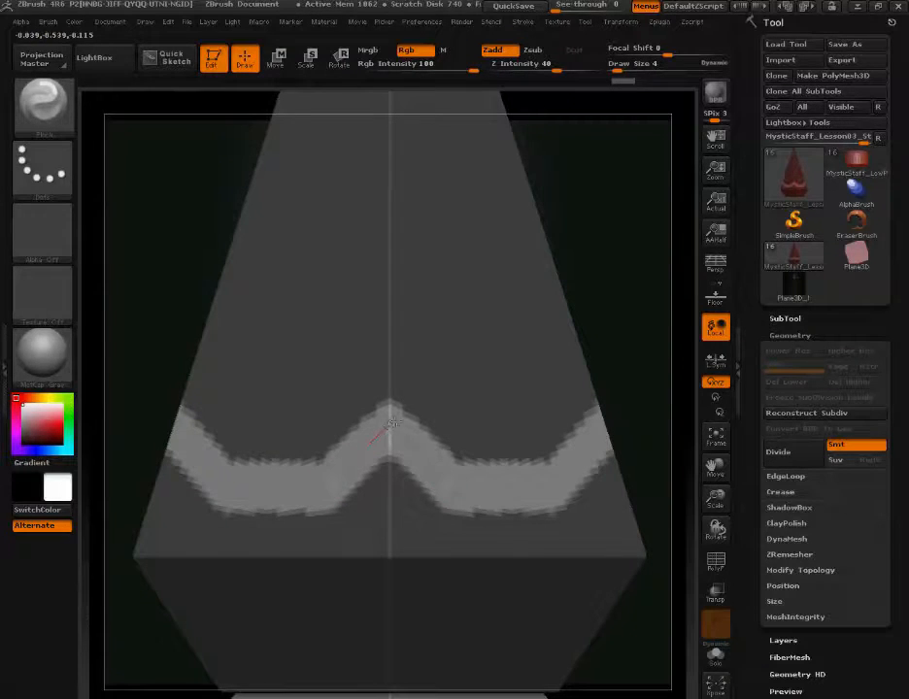
pyautogui.moveTo(408, 412); pyautogui.dragTo(415, 407)
pyautogui.press('shift')
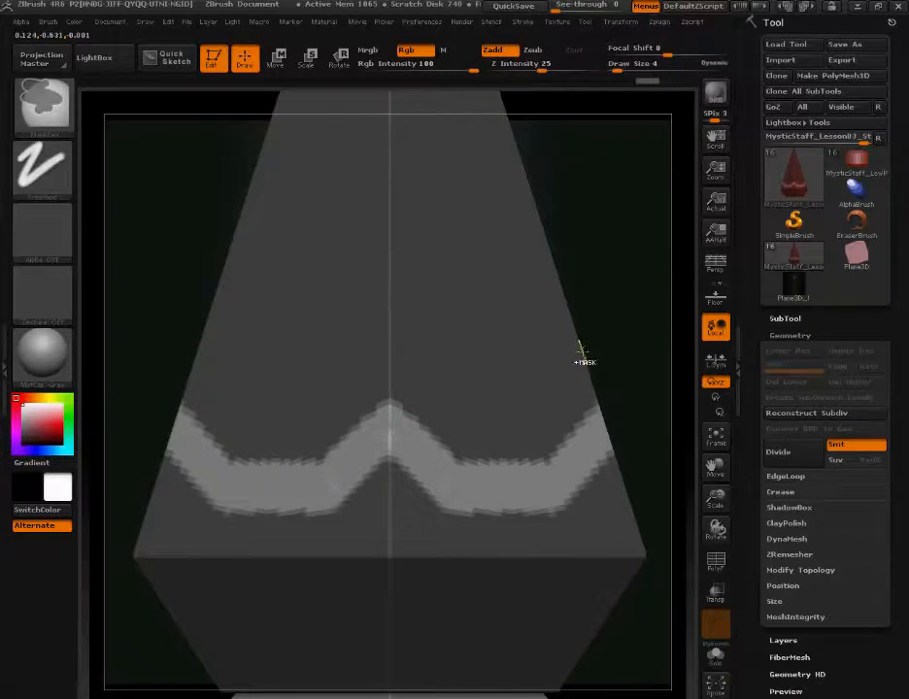
pyautogui.press('s')
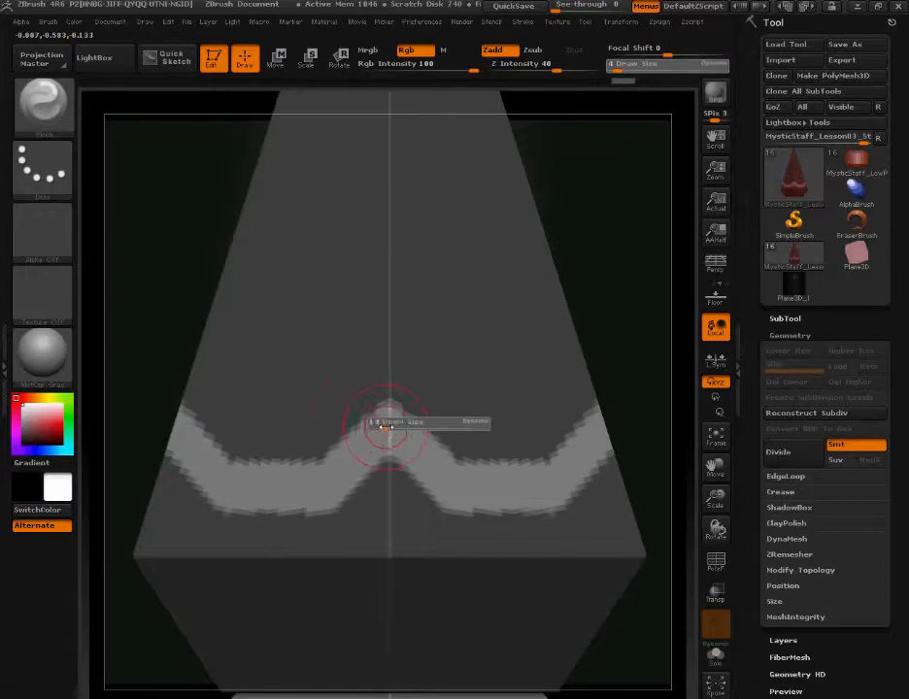
pyautogui.moveTo(385, 426); pyautogui.dragTo(347, 464)
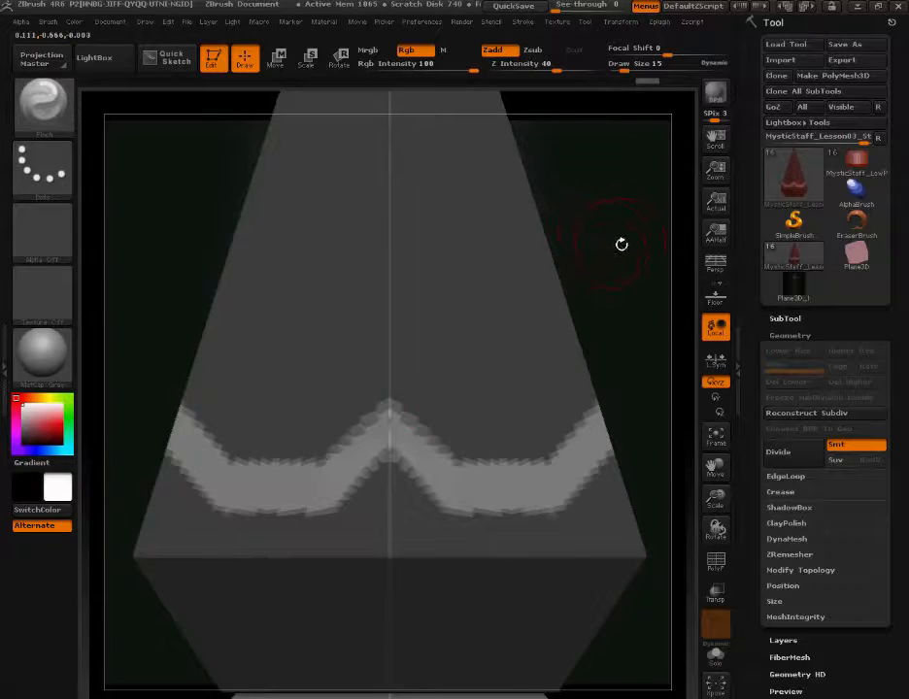
pyautogui.moveTo(385, 406)
pyautogui.mouseDown()
pyautogui.moveTo(406, 391)
pyautogui.moveTo(405, 409)
pyautogui.mouseUp()
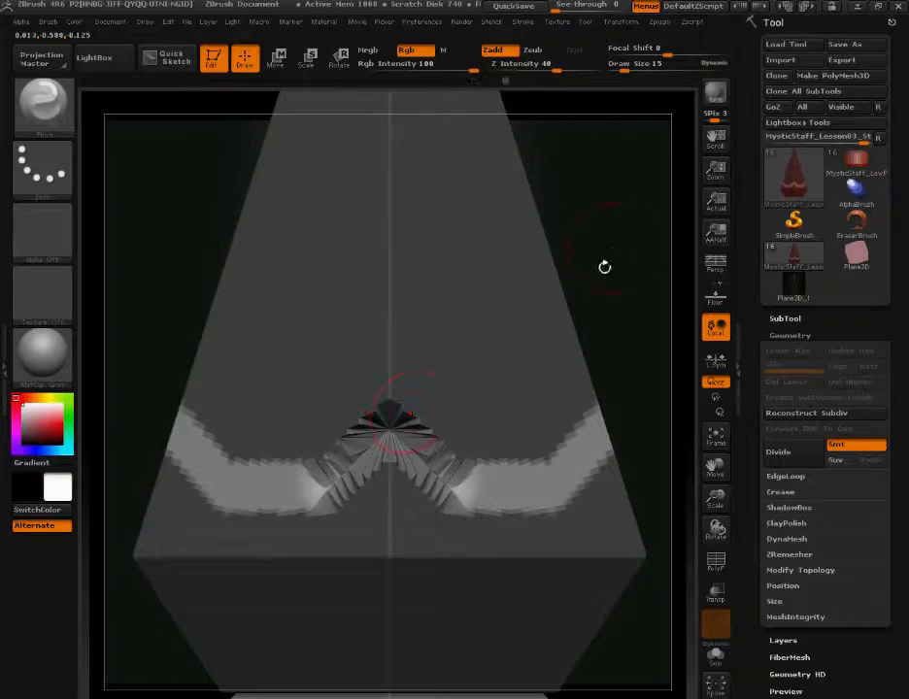
# Step: Switch to the Move brush and pull the pinched folds at the central peak into shape from the side
pyautogui.keyDown('alt'); pyautogui.moveTo(604, 266); pyautogui.dragTo(510, 321); pyautogui.keyUp('alt')
pyautogui.press('ctrl')
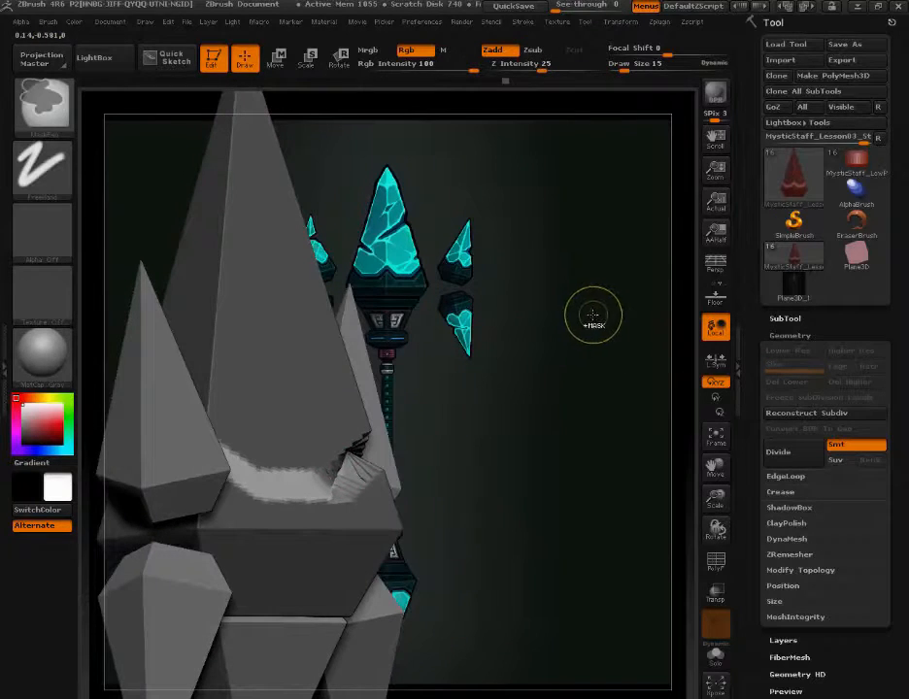
pyautogui.hotkey('ctrl', 'shift')
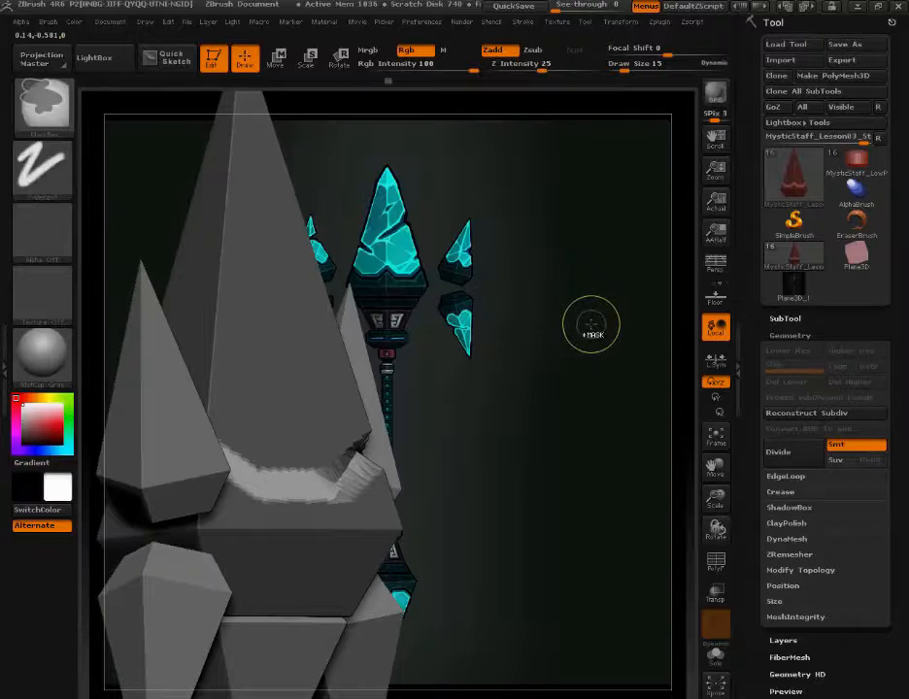
pyautogui.moveTo(582, 319); pyautogui.dragTo(584, 345)
pyautogui.press('b')
pyautogui.press('v')
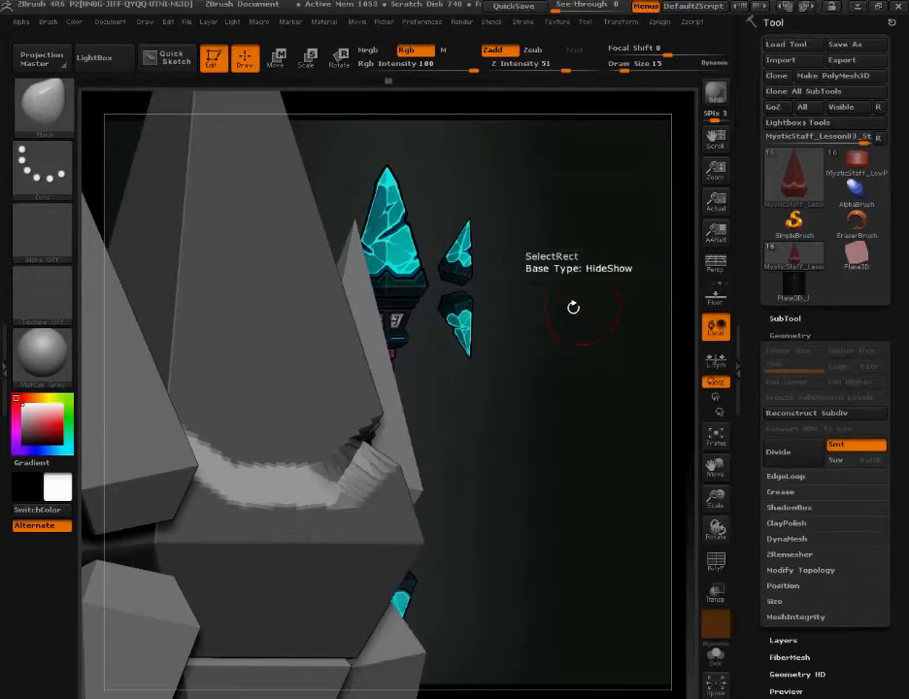
pyautogui.moveTo(517, 395); pyautogui.dragTo(517, 428)
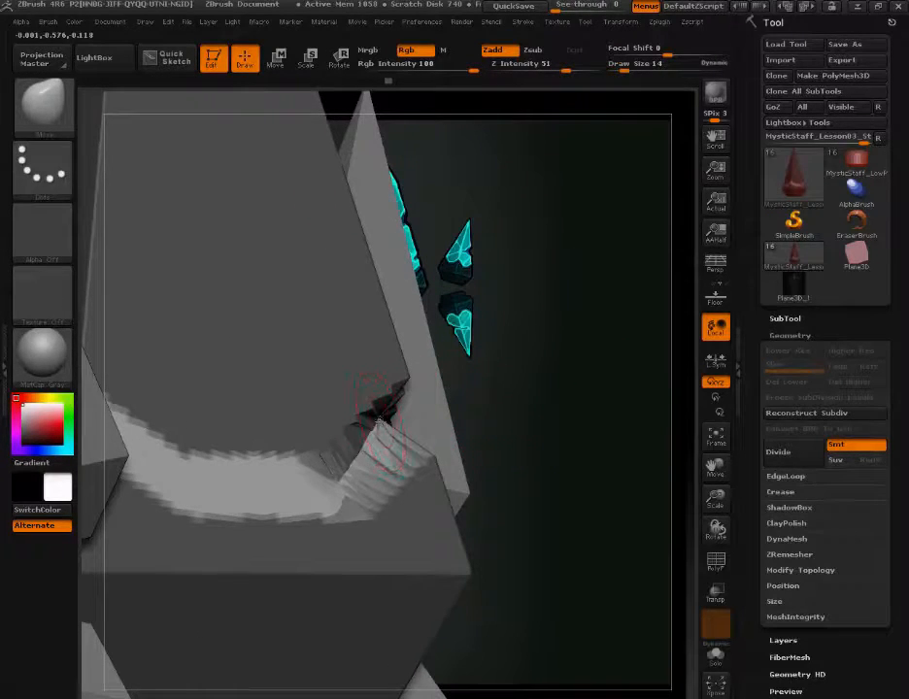
pyautogui.moveTo(378, 421); pyautogui.dragTo(392, 425)
pyautogui.press('s')
pyautogui.click(421, 418)
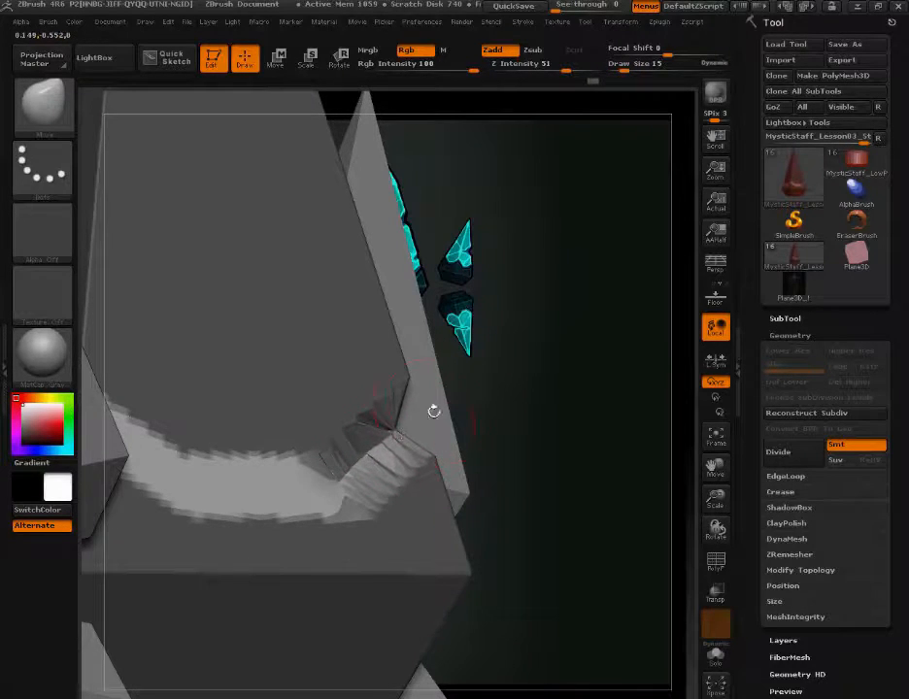
pyautogui.moveTo(432, 412)
pyautogui.mouseDown()
pyautogui.moveTo(523, 412)
pyautogui.moveTo(426, 422)
pyautogui.mouseUp()
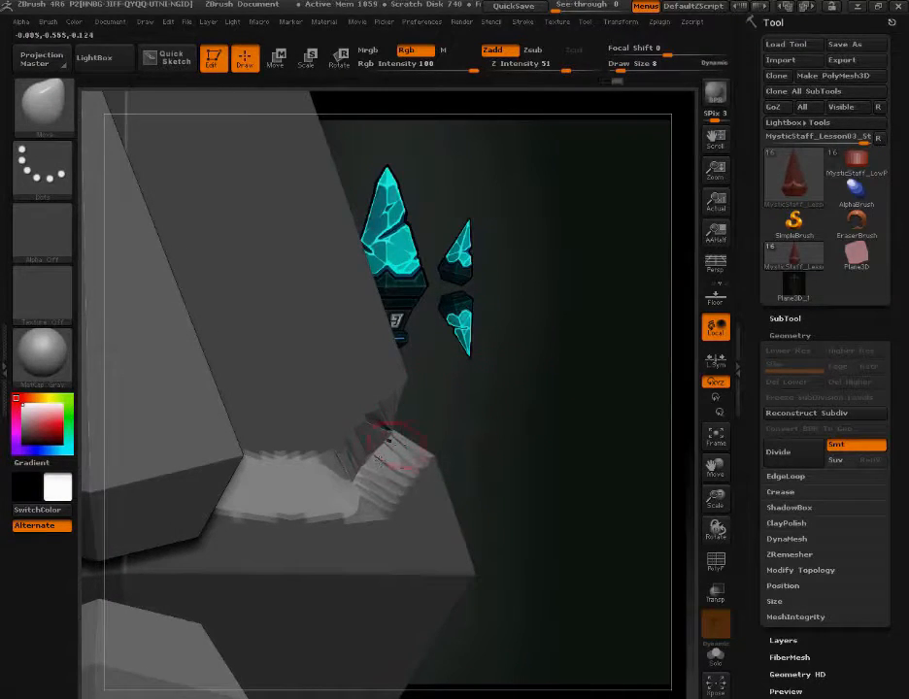
# Step: Refine the central peak's folds with smaller Move strokes and light smoothing, reducing the draw size to 4
pyautogui.press('s')
pyautogui.click(362, 470)
pyautogui.press('s')
pyautogui.moveTo(376, 465)
pyautogui.mouseDown()
pyautogui.moveTo(503, 348)
pyautogui.moveTo(497, 385)
pyautogui.moveTo(529, 377)
pyautogui.moveTo(565, 408)
pyautogui.moveTo(573, 376)
pyautogui.mouseUp()
pyautogui.press('s')
pyautogui.click(401, 452)
pyautogui.press('s')
pyautogui.click(557, 371)
pyautogui.moveTo(396, 425)
pyautogui.keyDown('shift'); pyautogui.mouseDown()
pyautogui.moveTo(386, 420)
pyautogui.moveTo(396, 471)
pyautogui.moveTo(375, 423)
pyautogui.moveTo(367, 427)
pyautogui.mouseUp(); pyautogui.keyUp('shift')
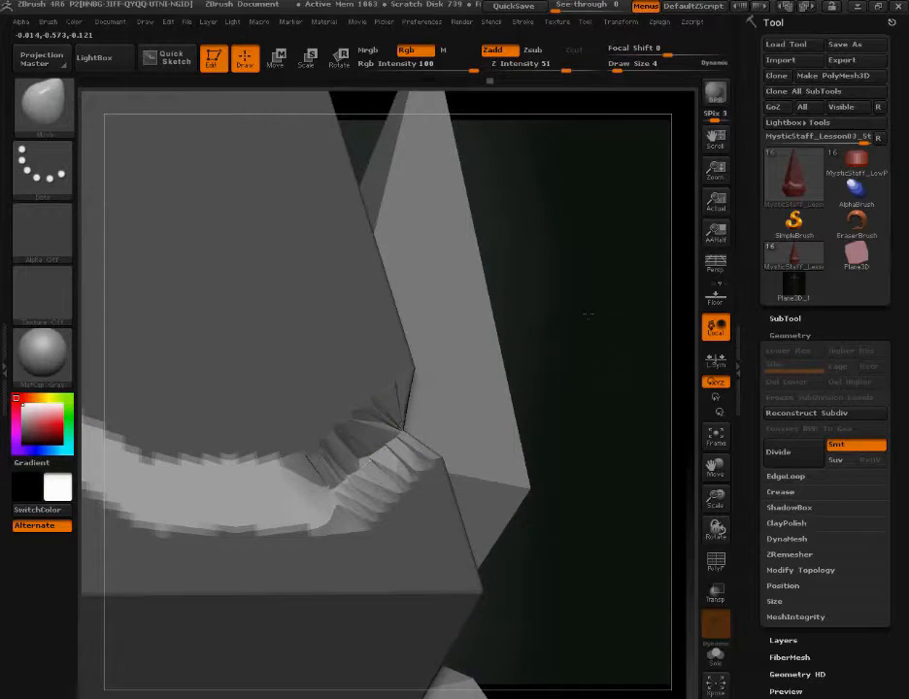
# Step: Switch back to the Pinch brush and pinch along the band's flat lower section with draw size 4
pyautogui.moveTo(541, 345)
pyautogui.keyDown('alt'); pyautogui.mouseDown()
pyautogui.moveTo(568, 268)
pyautogui.moveTo(537, 268)
pyautogui.moveTo(545, 286)
pyautogui.mouseUp(); pyautogui.keyUp('alt')
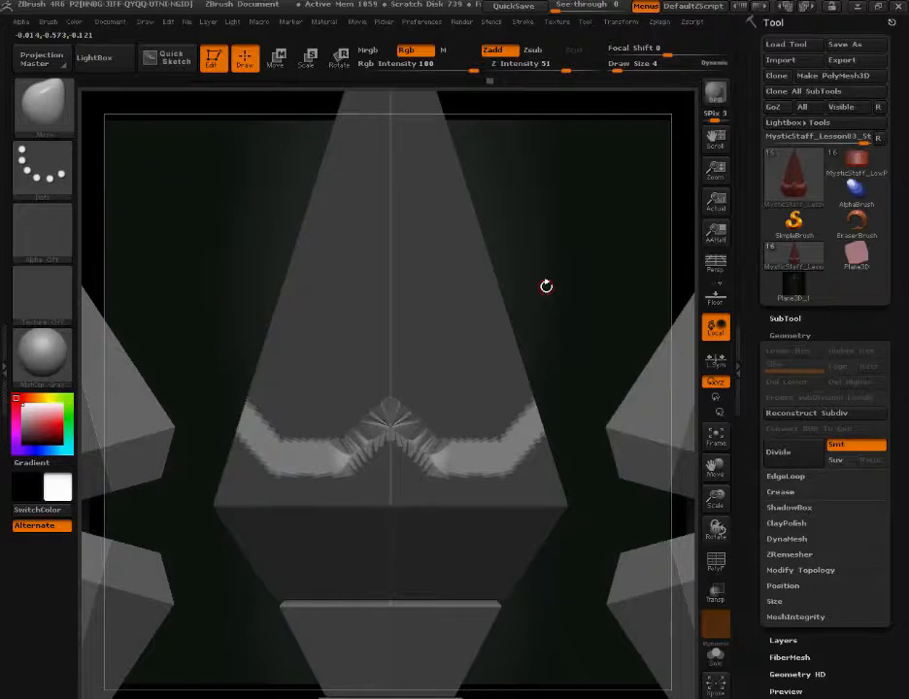
pyautogui.moveTo(572, 273); pyautogui.dragTo(594, 419)
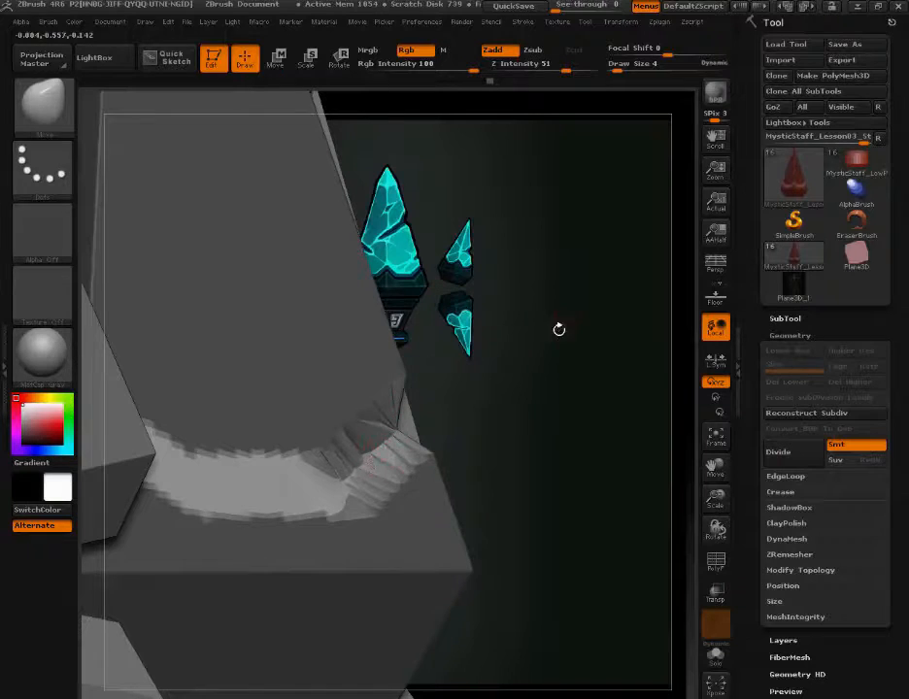
pyautogui.keyDown('shift'); pyautogui.moveTo(544, 379); pyautogui.dragTo(567, 436); pyautogui.keyUp('shift')
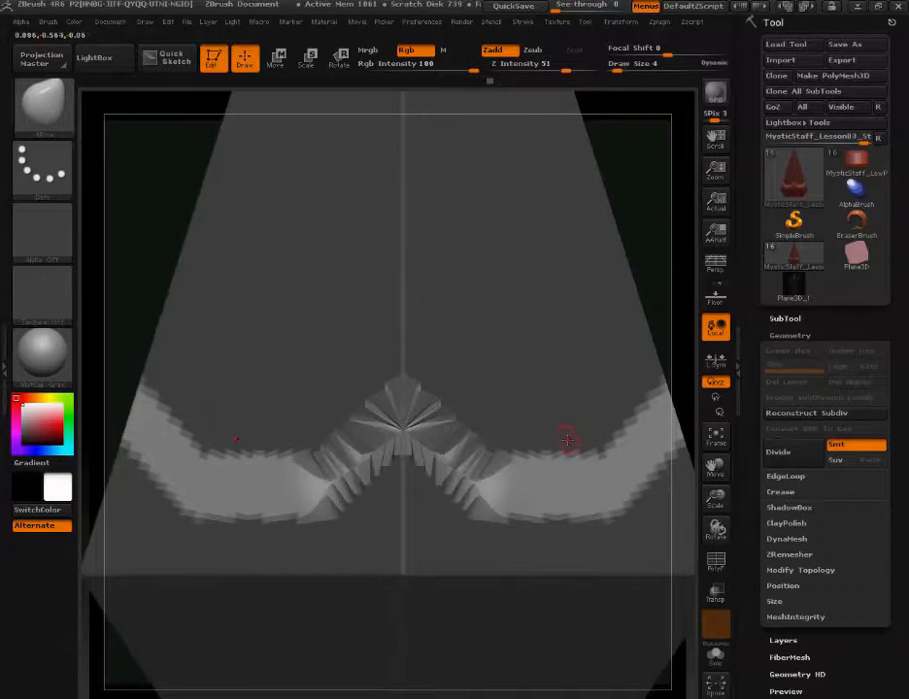
pyautogui.press('b')
pyautogui.press('b')
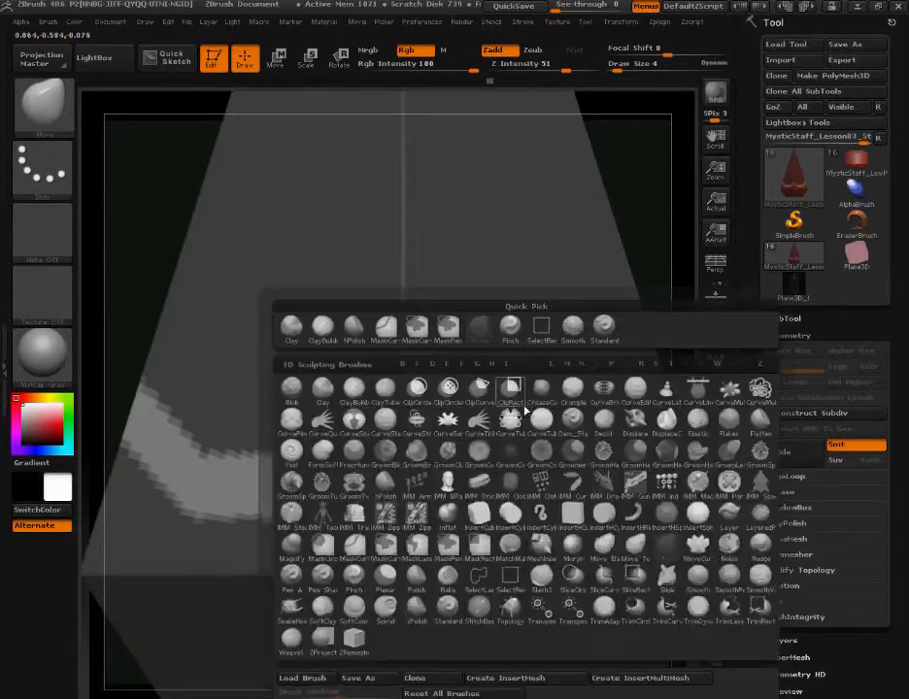
pyautogui.press('p')
pyautogui.press('i')
pyautogui.moveTo(650, 267); pyautogui.dragTo(424, 480)
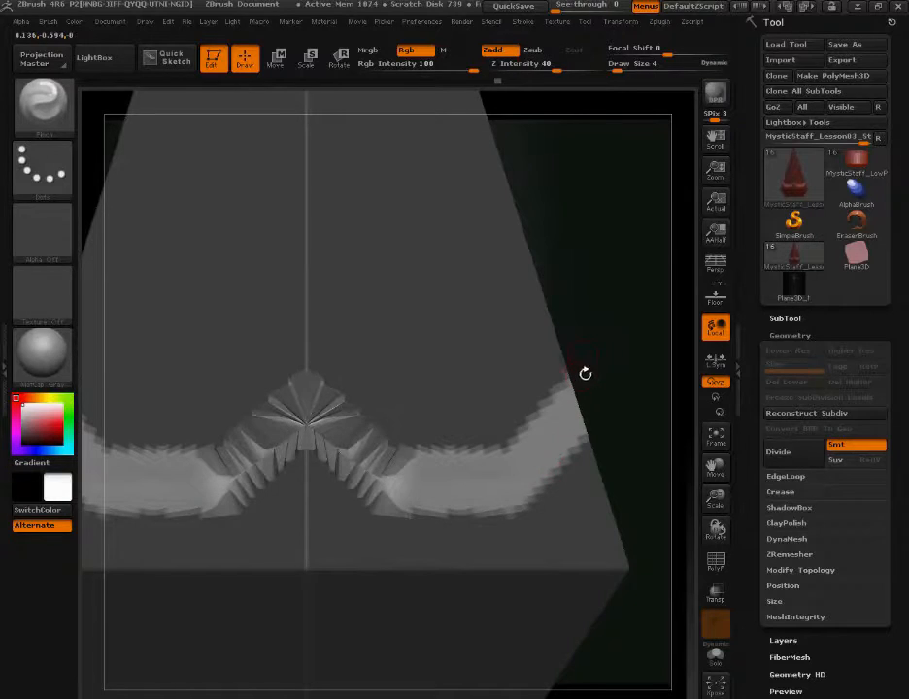
# Step: Repeat the last pinch stroke several times to deepen the crease along the flat lower section
pyautogui.press('1')
pyautogui.press('1')
pyautogui.press('1')
pyautogui.press('1')
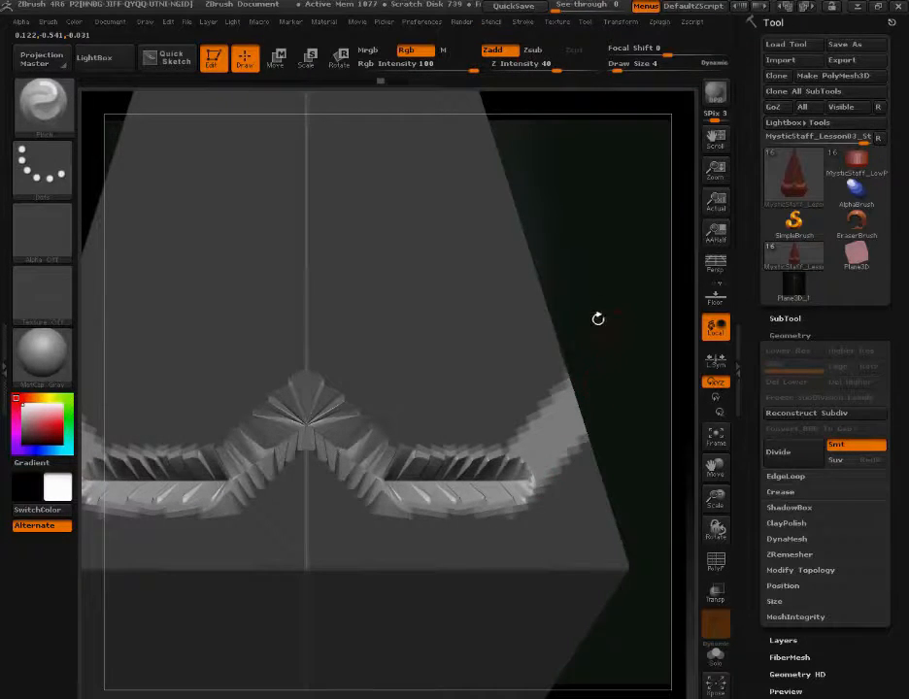
pyautogui.press('1')
# Step: Smooth the pinched folds beside the central peak with draw size 9 and undo the excess stroke
pyautogui.moveTo(594, 288)
pyautogui.mouseDown()
pyautogui.moveTo(553, 274)
pyautogui.moveTo(519, 292)
pyautogui.moveTo(348, 315)
pyautogui.moveTo(290, 227)
pyautogui.mouseUp()
pyautogui.keyDown('shift'); pyautogui.moveTo(298, 416); pyautogui.dragTo(327, 440); pyautogui.keyUp('shift')
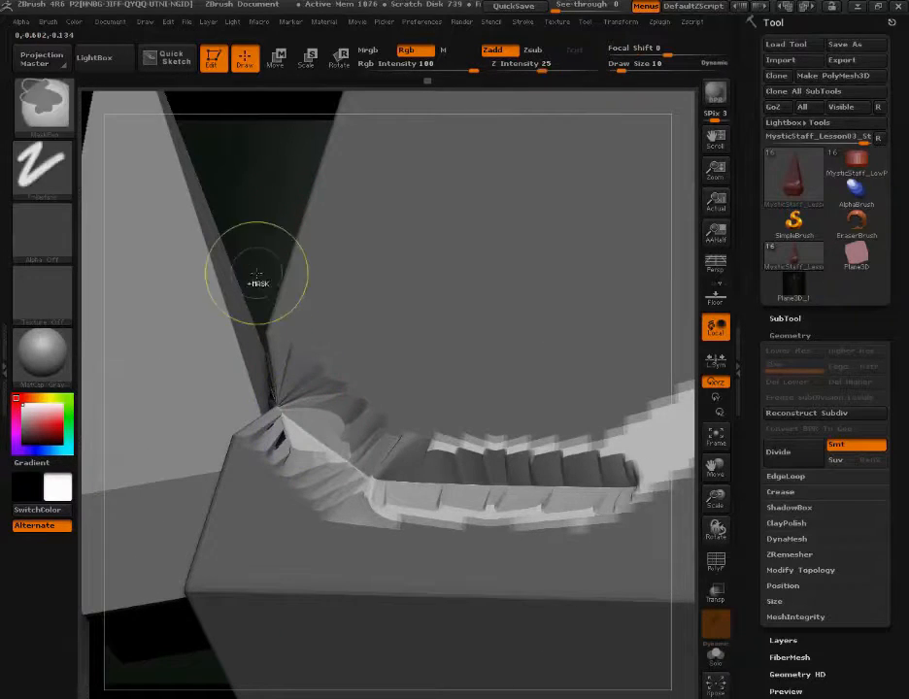
pyautogui.moveTo(258, 281)
pyautogui.mouseDown()
pyautogui.moveTo(250, 296)
pyautogui.moveTo(277, 274)
pyautogui.mouseUp()
pyautogui.moveTo(303, 417)
pyautogui.keyDown('shift'); pyautogui.mouseDown()
pyautogui.moveTo(321, 444)
pyautogui.moveTo(361, 469)
pyautogui.mouseUp(); pyautogui.keyUp('shift')
pyautogui.press('s')
pyautogui.moveTo(175, 271); pyautogui.dragTo(181, 271)
pyautogui.hotkey('ctrl', 'z')
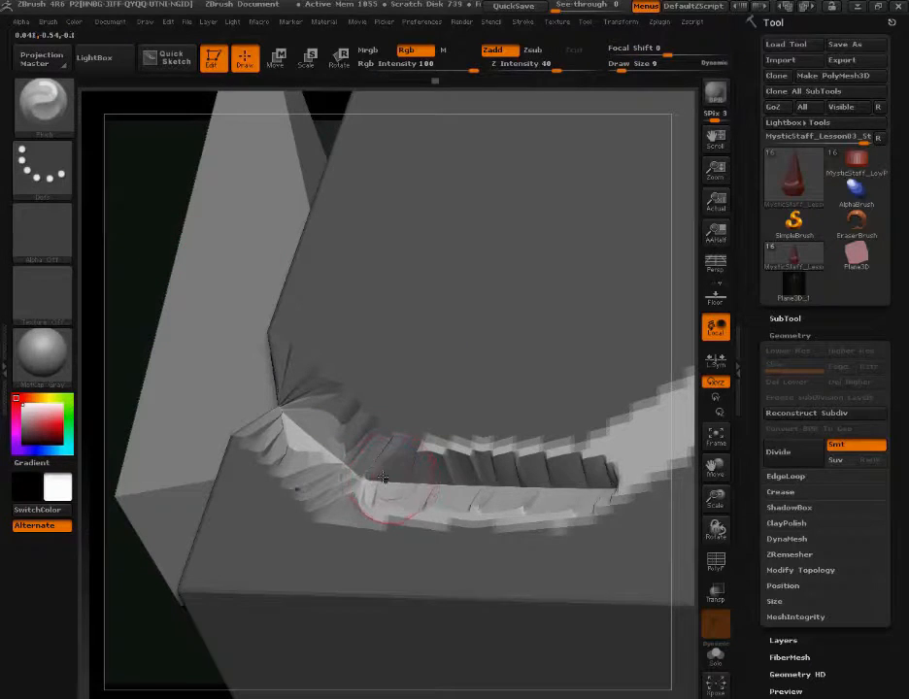
# Step: Undo the broad smoothing strokes on the flat section and smooth its folds lightly with draw size 2
pyautogui.moveTo(383, 480)
pyautogui.keyDown('shift'); pyautogui.mouseDown()
pyautogui.moveTo(380, 468)
pyautogui.moveTo(604, 485)
pyautogui.moveTo(568, 495)
pyautogui.mouseUp(); pyautogui.keyUp('shift')
pyautogui.hotkey('ctrl', 'z')
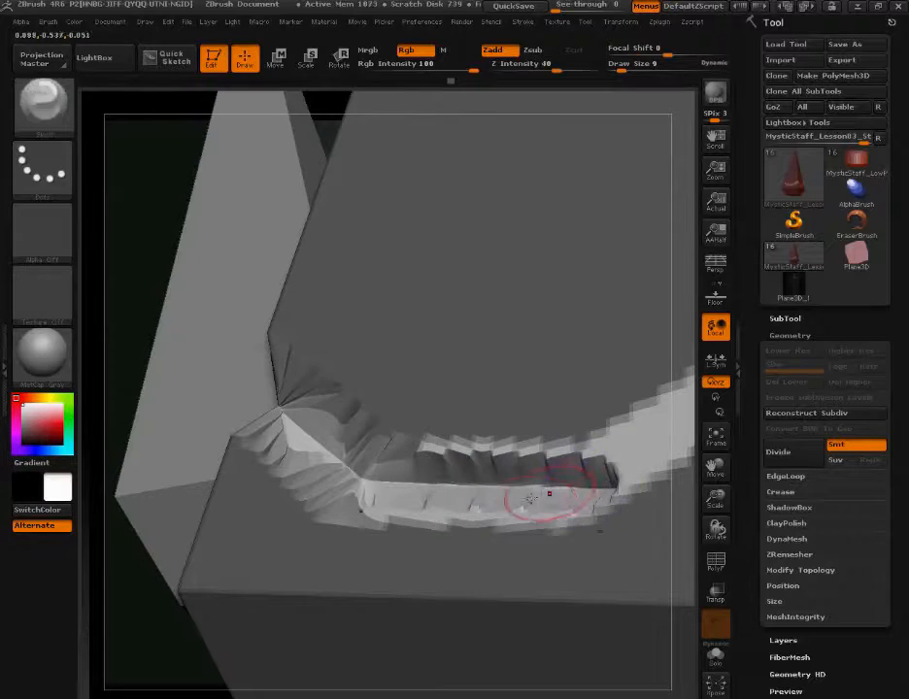
pyautogui.hotkey('ctrl', 'z')
pyautogui.press('s')
pyautogui.moveTo(201, 379); pyautogui.dragTo(194, 380)
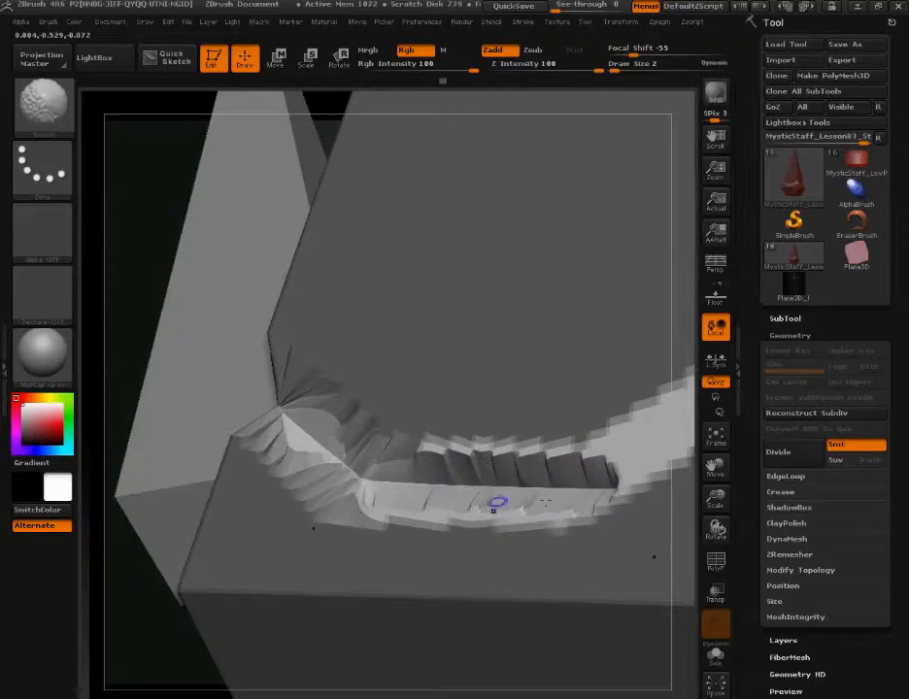
# Step: Pinch the band's outer rising slope into a crease using the Pinch brush at draw size 14, undoing the last stroke
pyautogui.moveTo(235, 209)
pyautogui.mouseDown()
pyautogui.moveTo(541, 226)
pyautogui.moveTo(503, 245)
pyautogui.mouseUp()
pyautogui.press('b')
pyautogui.press('p')
pyautogui.press('i')
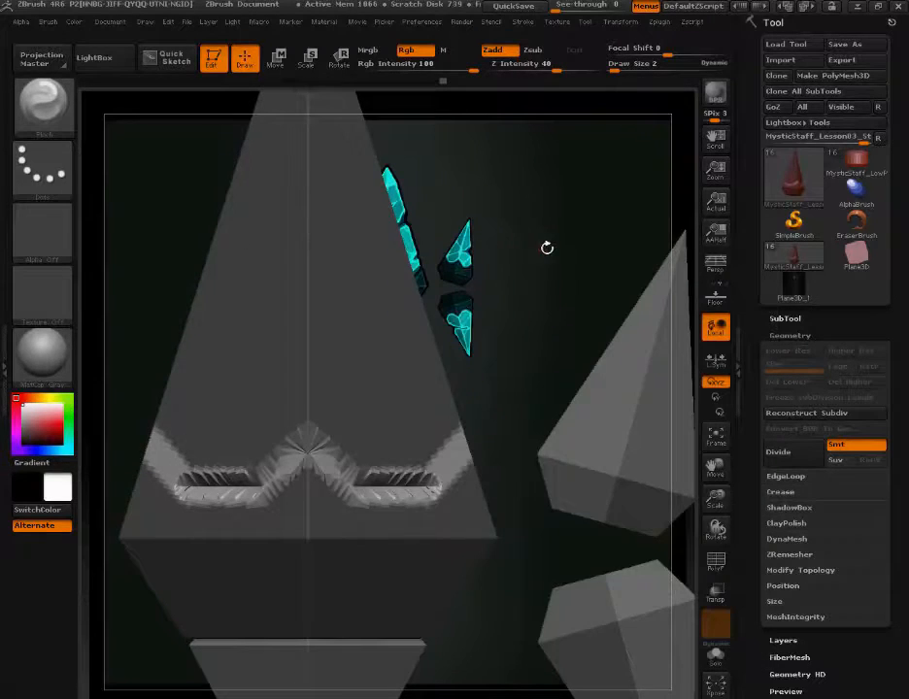
pyautogui.moveTo(549, 280)
pyautogui.keyDown('alt'); pyautogui.mouseDown()
pyautogui.moveTo(521, 311)
pyautogui.moveTo(524, 339)
pyautogui.mouseUp(); pyautogui.keyUp('alt')
pyautogui.press('s')
pyautogui.moveTo(475, 440); pyautogui.dragTo(467, 443)
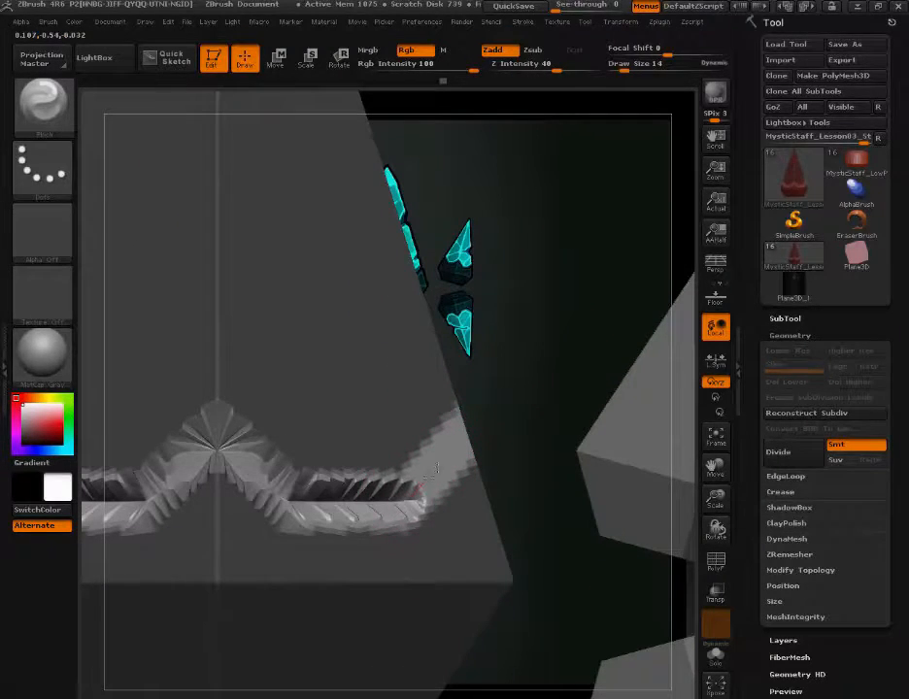
pyautogui.moveTo(450, 445); pyautogui.dragTo(488, 408)
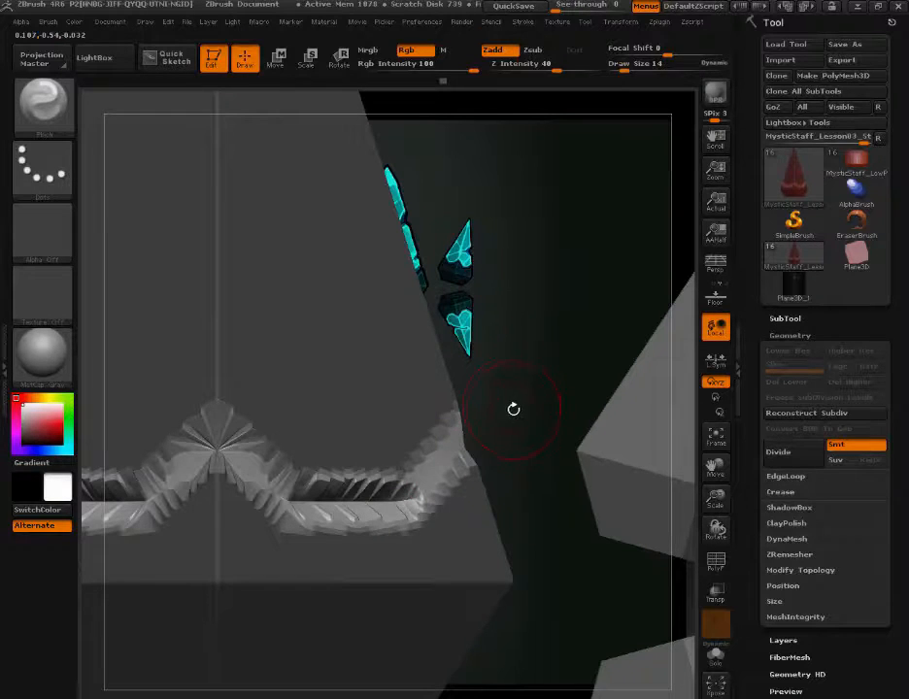
pyautogui.moveTo(419, 497); pyautogui.dragTo(521, 412)
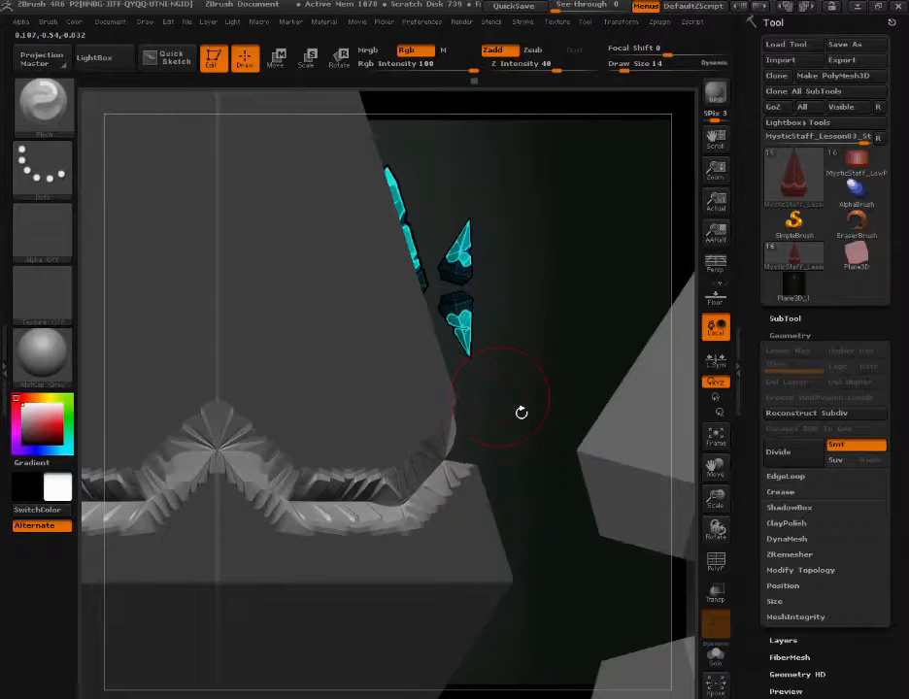
pyautogui.hotkey('ctrl', 'z')
# Step: Switch to the Move brush at draw size 9 and adjust the crease's outer corner and side silhouette
pyautogui.press('b')
pyautogui.press('m')
pyautogui.press('v')
pyautogui.moveTo(529, 448); pyautogui.dragTo(511, 453)
pyautogui.press('s')
pyautogui.moveTo(510, 453); pyautogui.dragTo(507, 453)
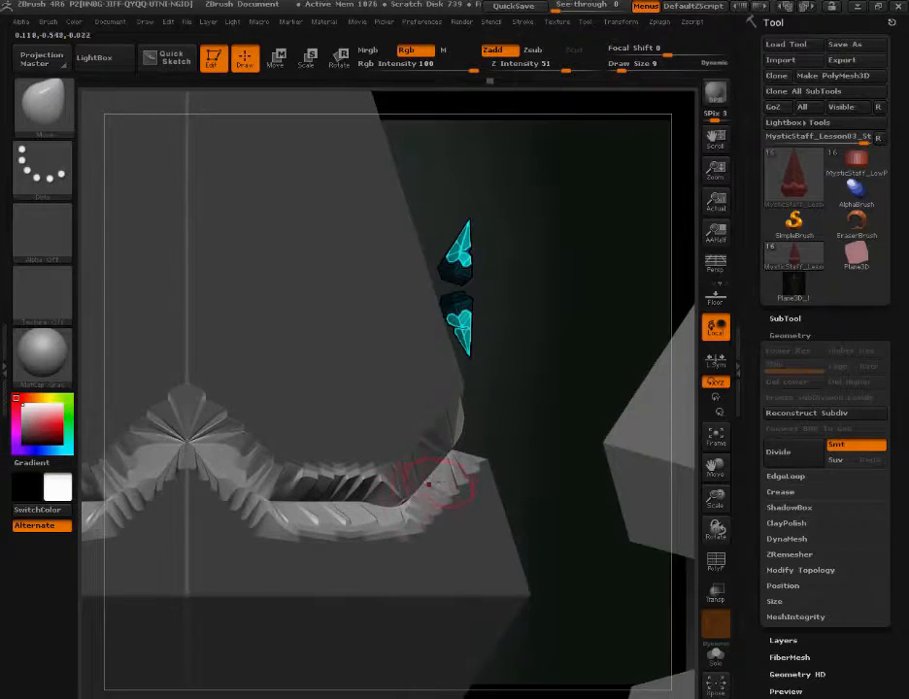
pyautogui.press('s')
pyautogui.moveTo(395, 507); pyautogui.dragTo(394, 497)
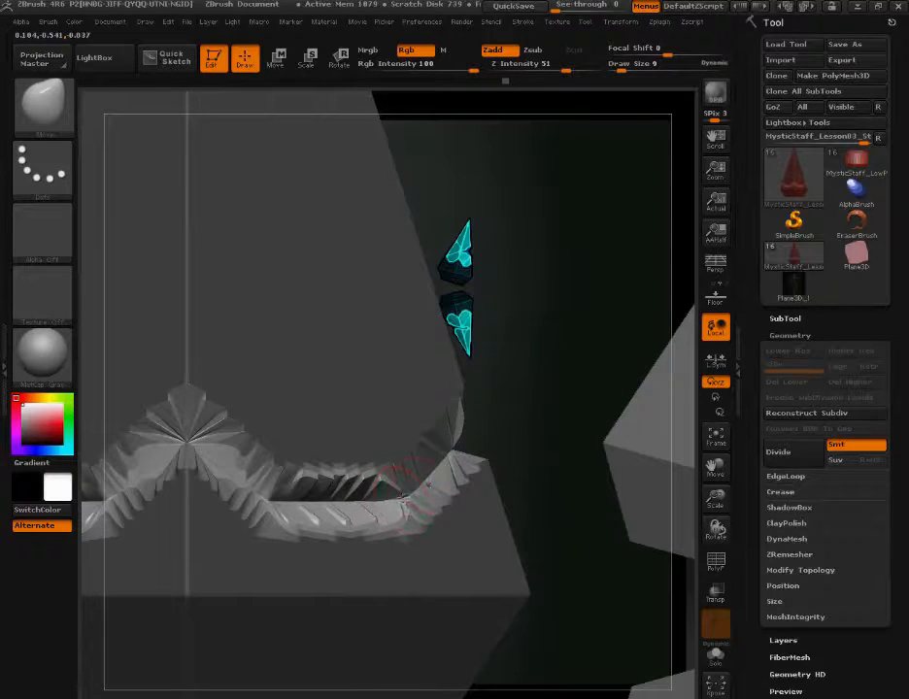
pyautogui.moveTo(465, 406); pyautogui.dragTo(455, 423)
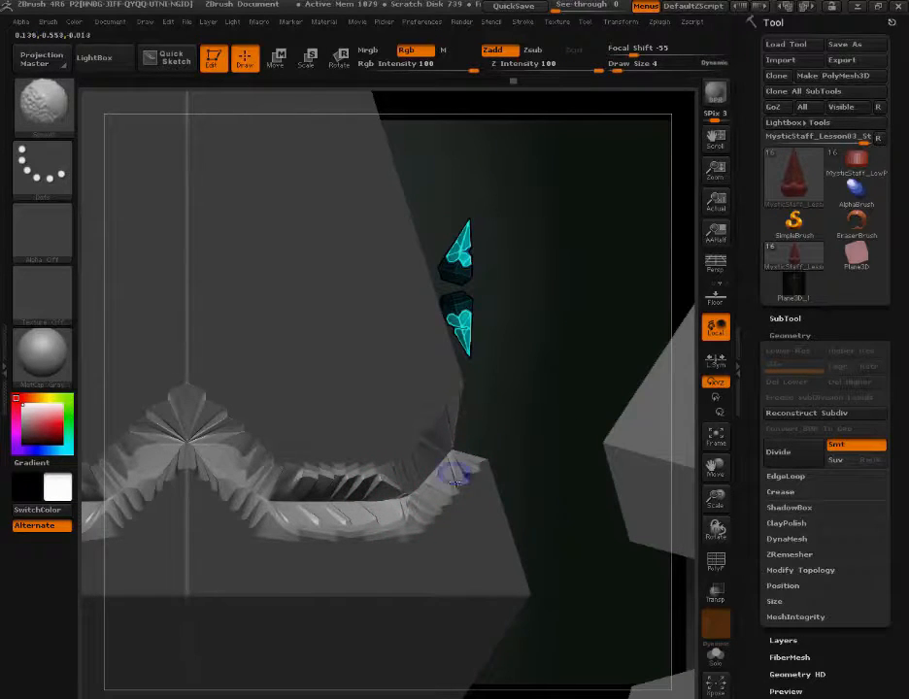
# Step: Smooth the outer corner of the band's rising slope at draw size 4
pyautogui.moveTo(517, 381)
pyautogui.mouseDown()
pyautogui.moveTo(499, 324)
pyautogui.moveTo(529, 532)
pyautogui.mouseUp()
pyautogui.moveTo(432, 441)
pyautogui.keyDown('shift'); pyautogui.mouseDown()
pyautogui.moveTo(422, 452)
pyautogui.moveTo(461, 465)
pyautogui.mouseUp(); pyautogui.keyUp('shift')
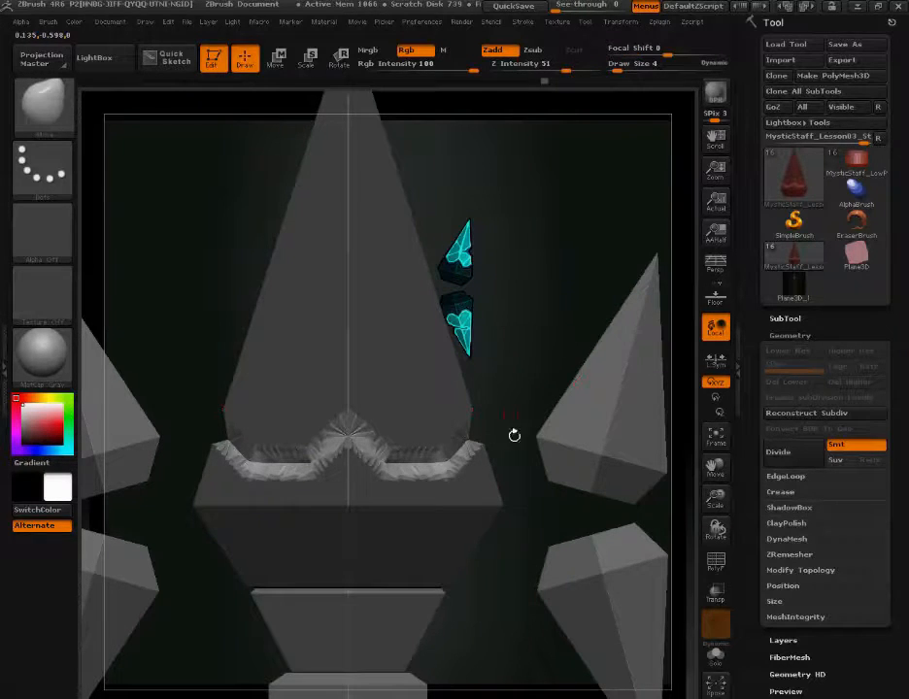
# Step: Clear the mask and convert the staff's top piece to a DynaMesh at resolution 2048
pyautogui.keyDown('ctrl'); pyautogui.moveTo(495, 599); pyautogui.dragTo(530, 642); pyautogui.keyUp('ctrl')
pyautogui.click(791, 539)
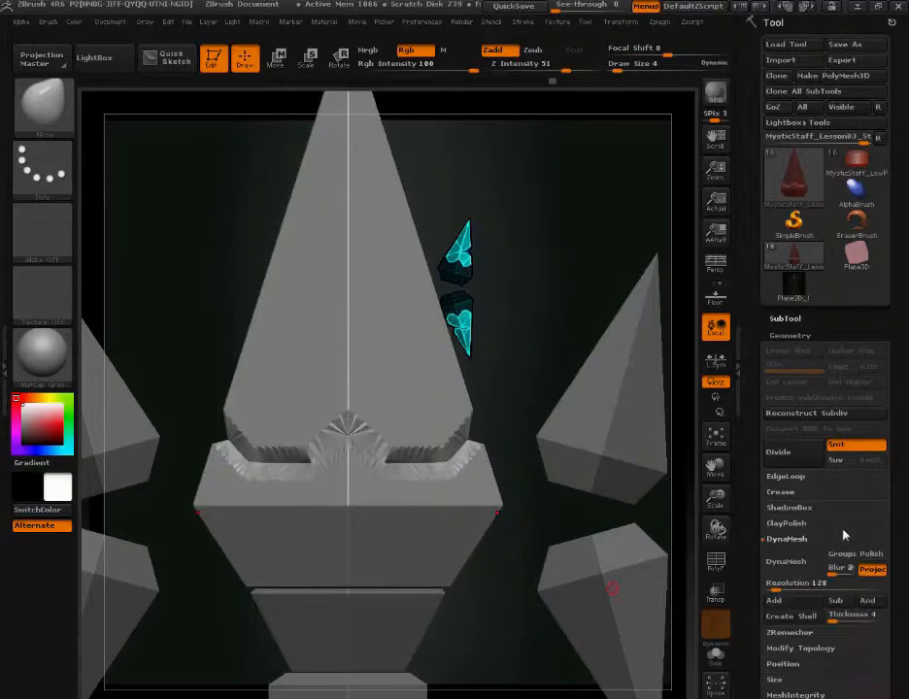
pyautogui.click(798, 573)
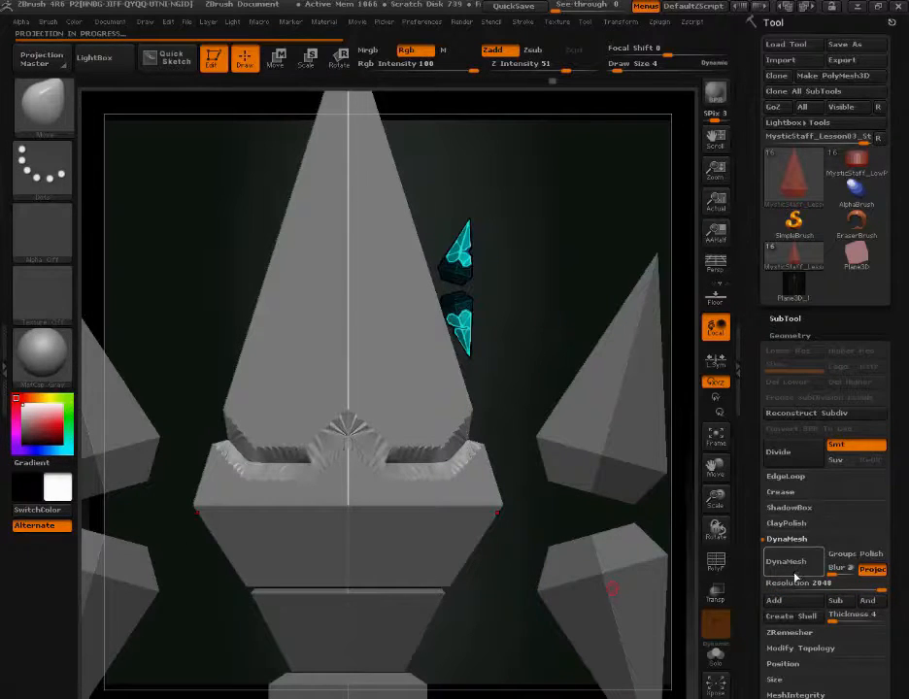
# Step: Smooth the pinched folds around the central peak and along the adjoining band, reducing the draw size to 2
pyautogui.keyDown('alt'); pyautogui.moveTo(539, 608); pyautogui.dragTo(521, 628); pyautogui.keyUp('alt')
pyautogui.moveTo(580, 161)
pyautogui.mouseDown()
pyautogui.moveTo(543, 237)
pyautogui.moveTo(569, 259)
pyautogui.mouseUp()
pyautogui.press('s')
pyautogui.click(570, 260)
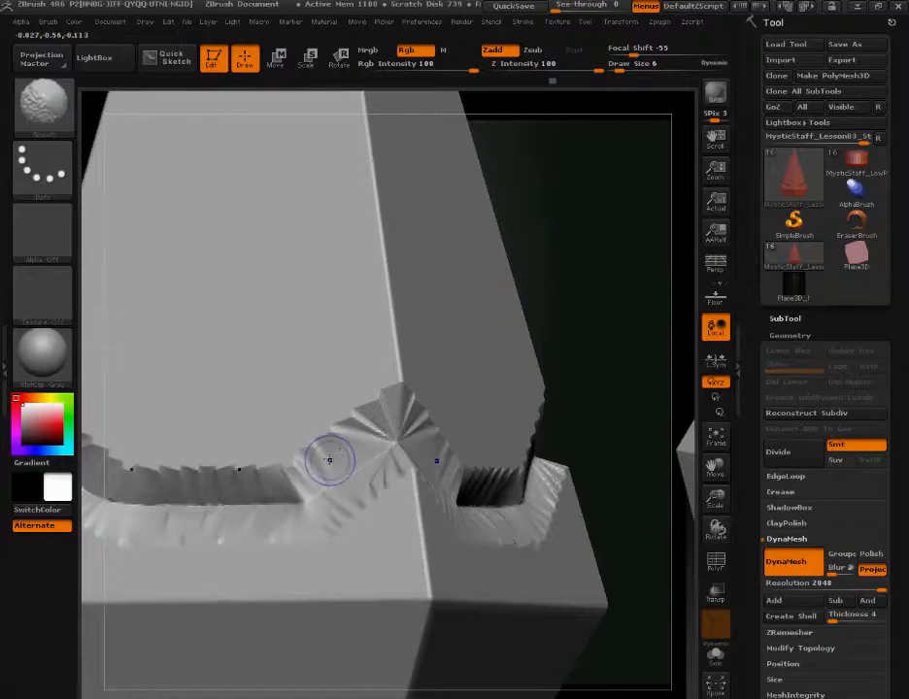
pyautogui.press('[')
pyautogui.keyDown('shift'); pyautogui.moveTo(401, 395); pyautogui.dragTo(385, 404); pyautogui.keyUp('shift')
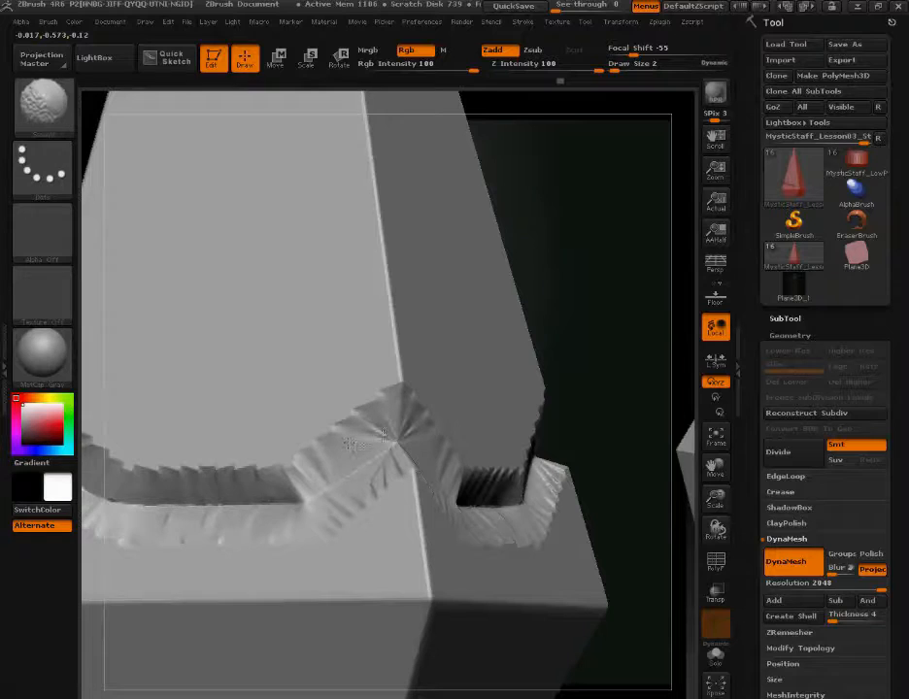
pyautogui.moveTo(454, 365); pyautogui.dragTo(552, 369)
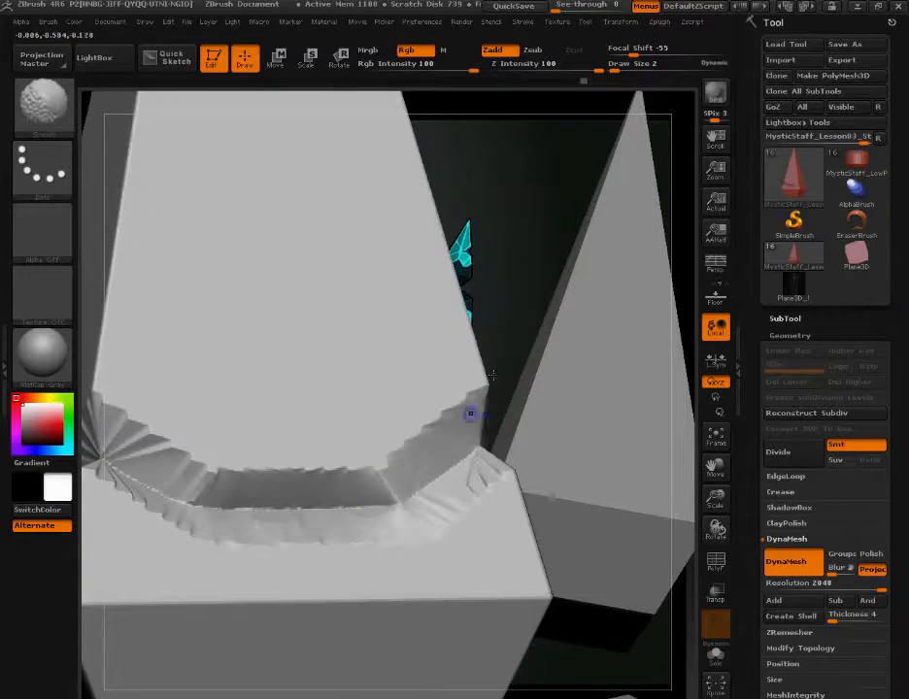
# Step: Try the TrimDynamic brush on the folds of the band's outer slope and return to the Standard brush
pyautogui.moveTo(499, 352)
pyautogui.keyDown('alt'); pyautogui.mouseDown()
pyautogui.moveTo(495, 215)
pyautogui.moveTo(505, 298)
pyautogui.moveTo(523, 254)
pyautogui.mouseUp(); pyautogui.keyUp('alt')
pyautogui.press('b')
pyautogui.press('t')
pyautogui.press('d')
pyautogui.press('b')
pyautogui.press('s')
pyautogui.press('t')
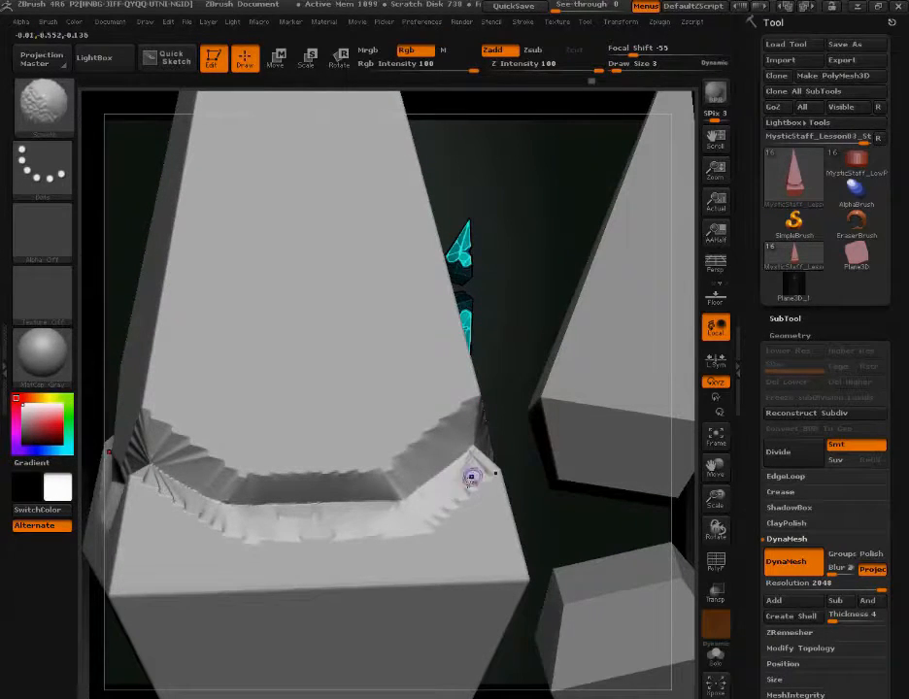
pyautogui.press('b')
pyautogui.press('t')
pyautogui.press('d')
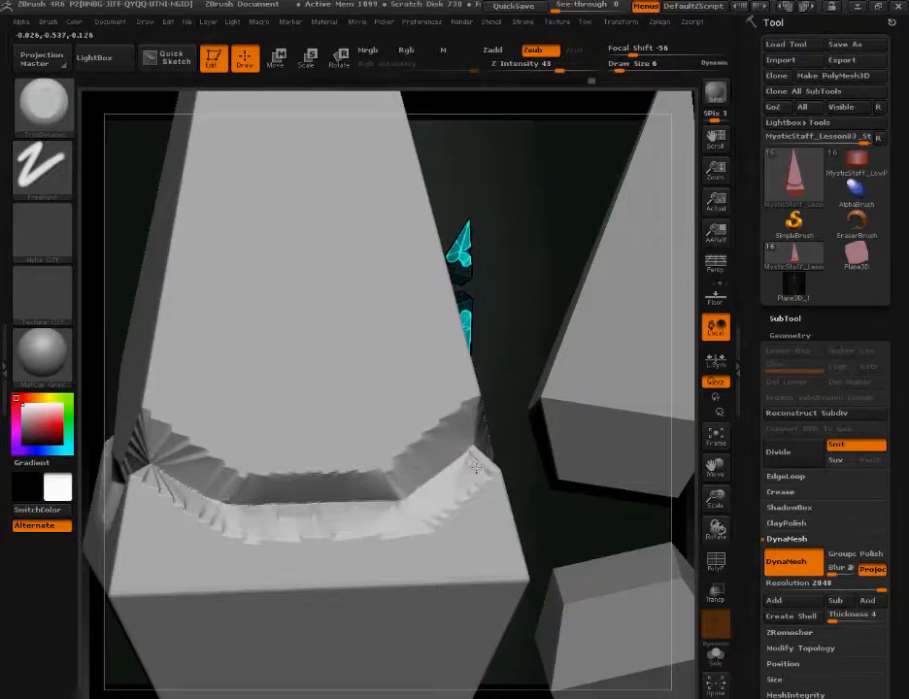
pyautogui.press('b')
pyautogui.press('s')
pyautogui.press('t')
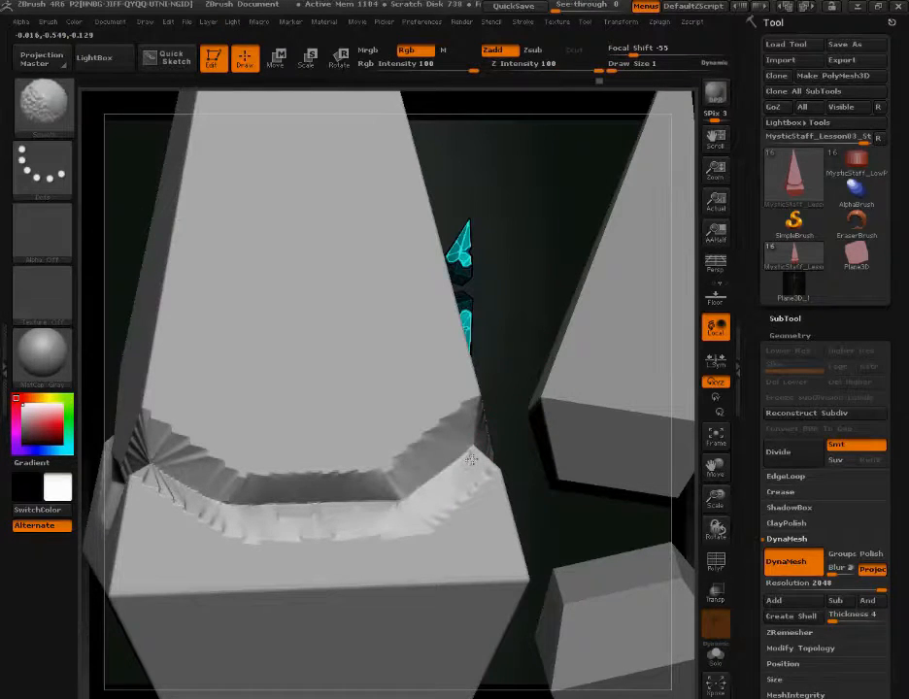
# Step: Smooth the folds along the band's flat section and around the central peak, using draw size 3
pyautogui.press('s')
pyautogui.click(513, 379)
pyautogui.keyDown('shift'); pyautogui.moveTo(391, 520); pyautogui.dragTo(300, 518); pyautogui.keyUp('shift')
pyautogui.moveTo(529, 520)
pyautogui.keyDown('alt'); pyautogui.mouseDown()
pyautogui.moveTo(519, 393)
pyautogui.moveTo(521, 505)
pyautogui.mouseUp(); pyautogui.keyUp('alt')
pyautogui.keyDown('shift'); pyautogui.moveTo(255, 484); pyautogui.dragTo(239, 484); pyautogui.keyUp('shift')
pyautogui.moveTo(550, 199); pyautogui.dragTo(468, 197)
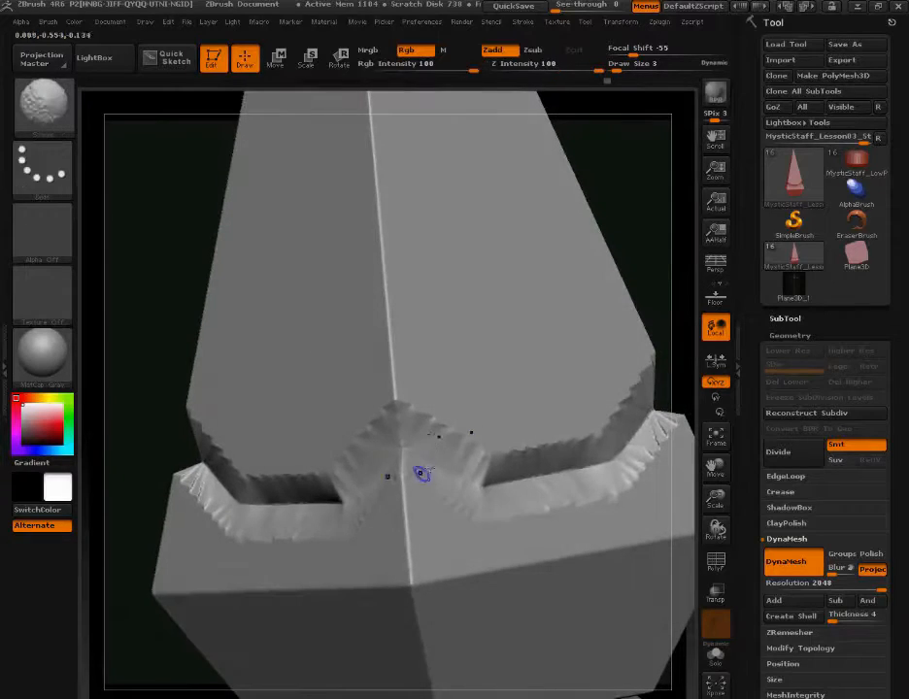
# Step: Sharpen the groove's upper edge along the flat section and outer slope with the Pinch brush at draw size 3
pyautogui.moveTo(650, 233); pyautogui.dragTo(539, 209)
pyautogui.press('b')
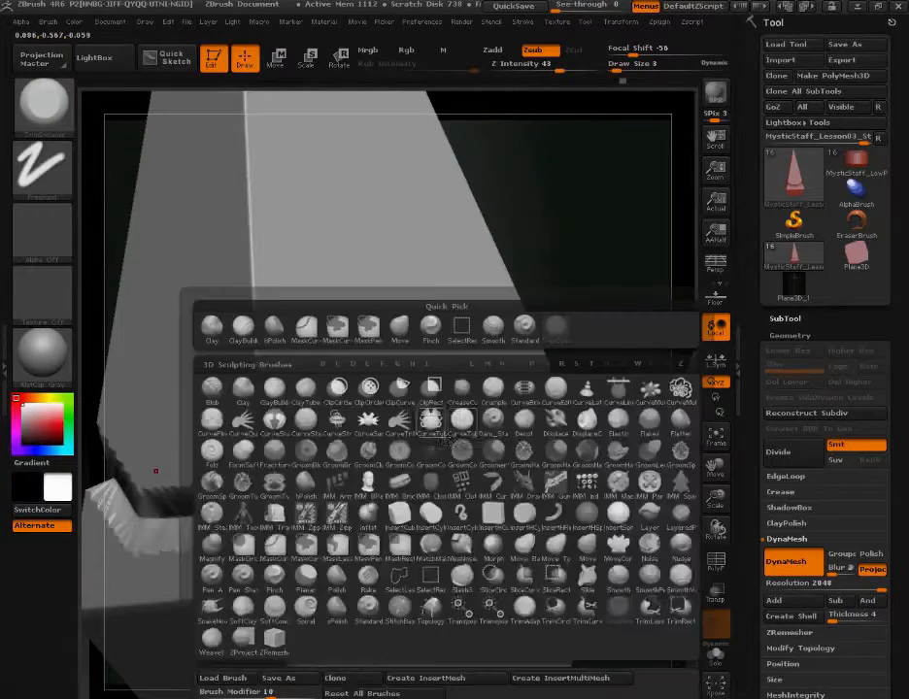
pyautogui.press('p')
pyautogui.press('i')
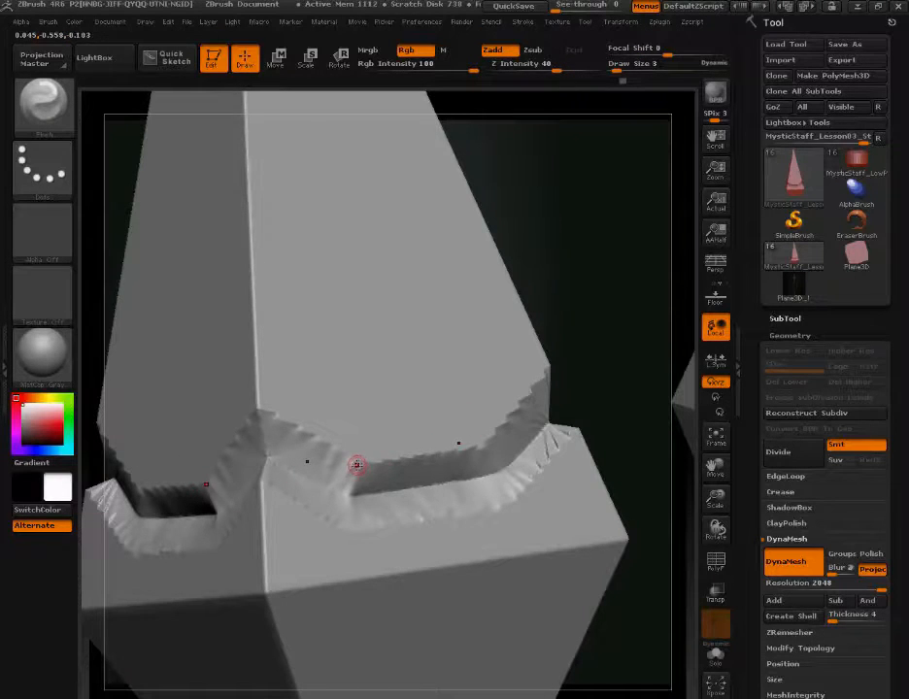
pyautogui.moveTo(356, 465); pyautogui.dragTo(392, 458)
pyautogui.moveTo(486, 448); pyautogui.dragTo(490, 447)
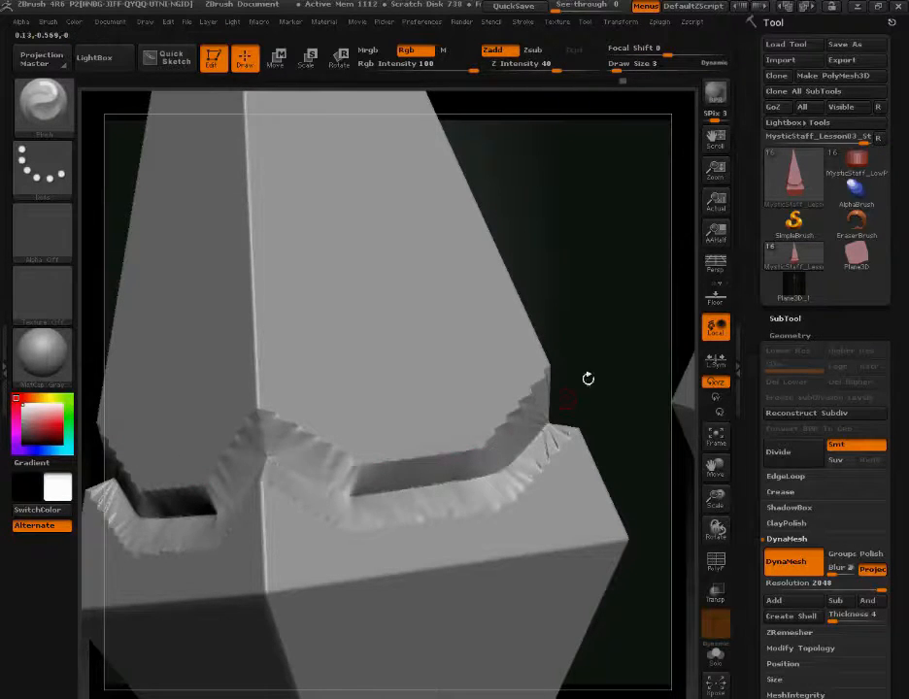
pyautogui.moveTo(598, 302); pyautogui.dragTo(567, 304)
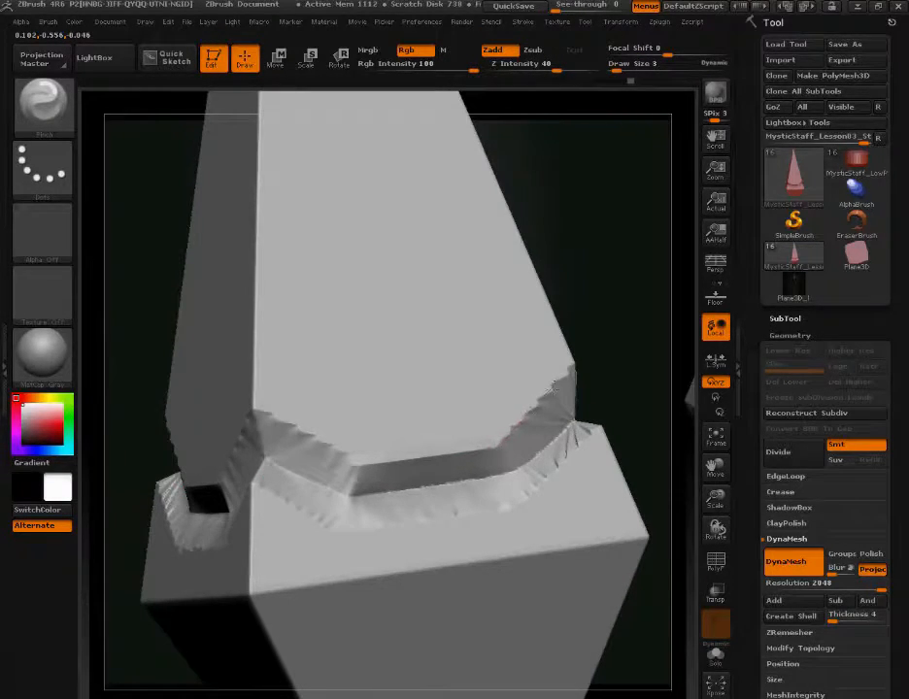
pyautogui.moveTo(623, 332)
pyautogui.mouseDown()
pyautogui.moveTo(574, 229)
pyautogui.moveTo(611, 251)
pyautogui.moveTo(573, 370)
pyautogui.moveTo(519, 415)
pyautogui.mouseUp()
pyautogui.press('shift')
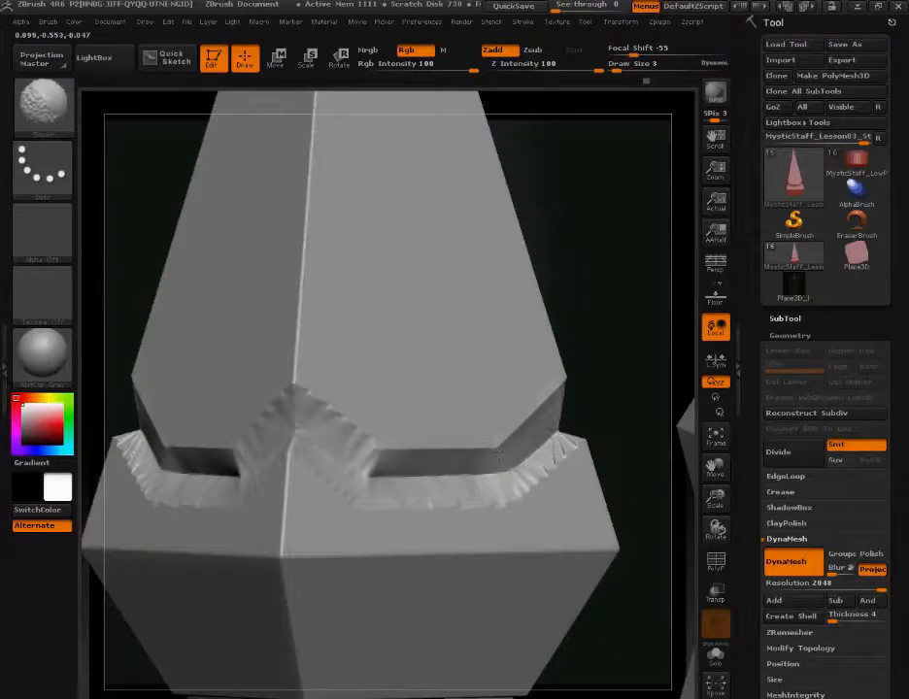
# Step: Carve a crease along the groove's flat lower edge with the Dam_Standard brush at draw size 2
pyautogui.keyDown('alt'); pyautogui.moveTo(615, 318); pyautogui.dragTo(576, 265); pyautogui.keyUp('alt')
pyautogui.keyDown('shift'); pyautogui.moveTo(577, 265); pyautogui.dragTo(594, 268); pyautogui.keyUp('shift')
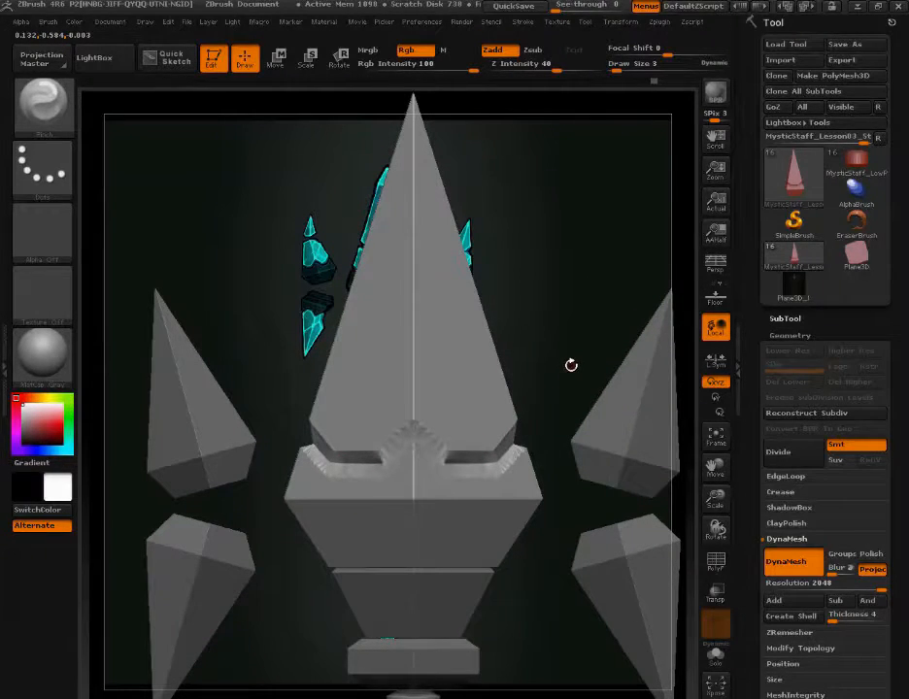
pyautogui.press('b')
pyautogui.press('d')
pyautogui.press('s')
pyautogui.moveTo(579, 349)
pyautogui.keyDown('alt'); pyautogui.mouseDown()
pyautogui.moveTo(578, 303)
pyautogui.moveTo(571, 600)
pyautogui.moveTo(609, 375)
pyautogui.moveTo(630, 389)
pyautogui.mouseUp(); pyautogui.keyUp('alt')
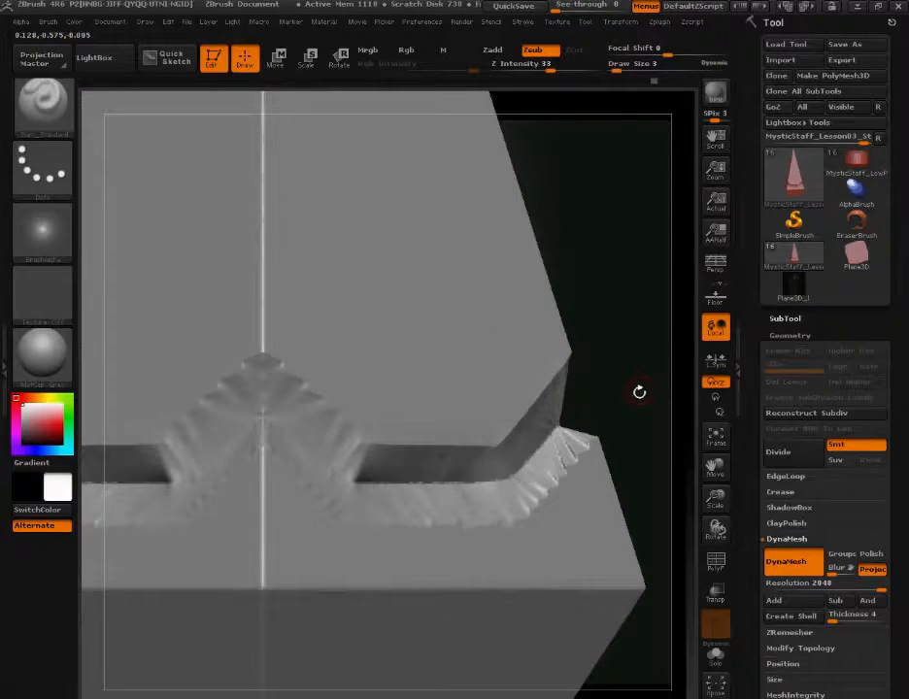
pyautogui.moveTo(627, 399); pyautogui.dragTo(603, 403)
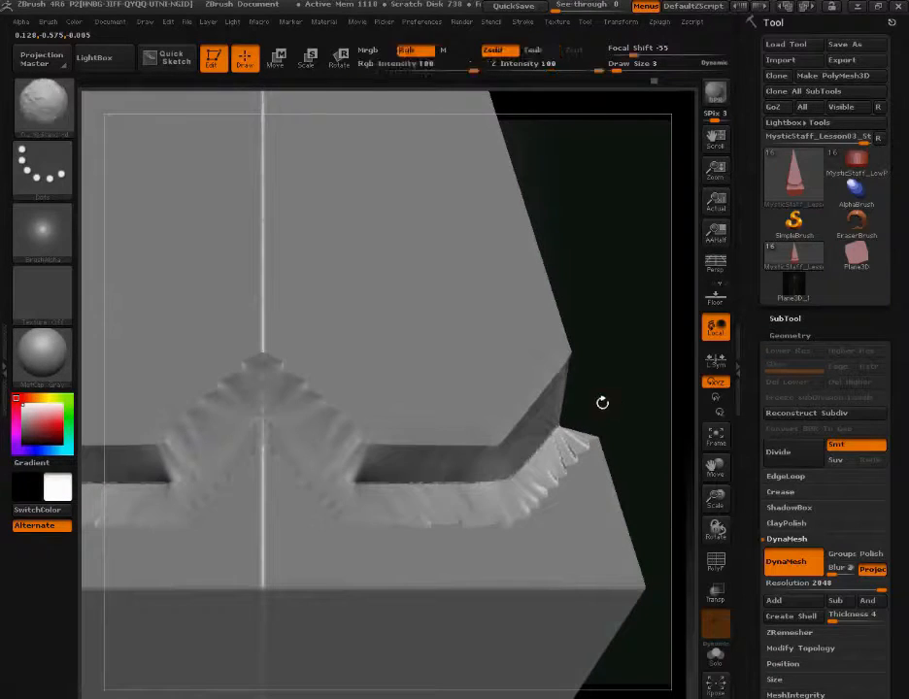
pyautogui.write('s2')
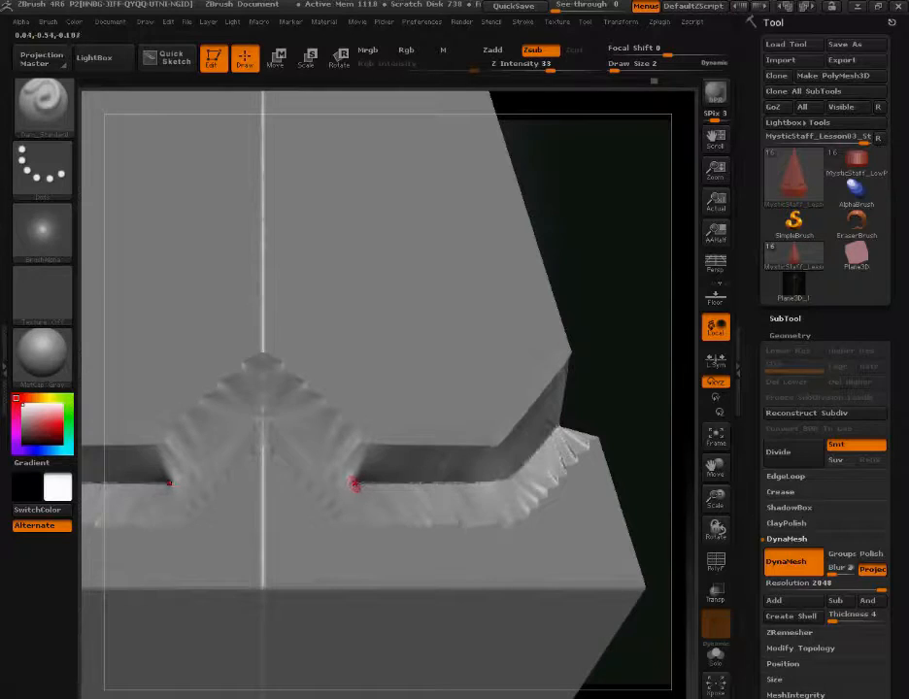
pyautogui.moveTo(398, 483); pyautogui.dragTo(494, 482)
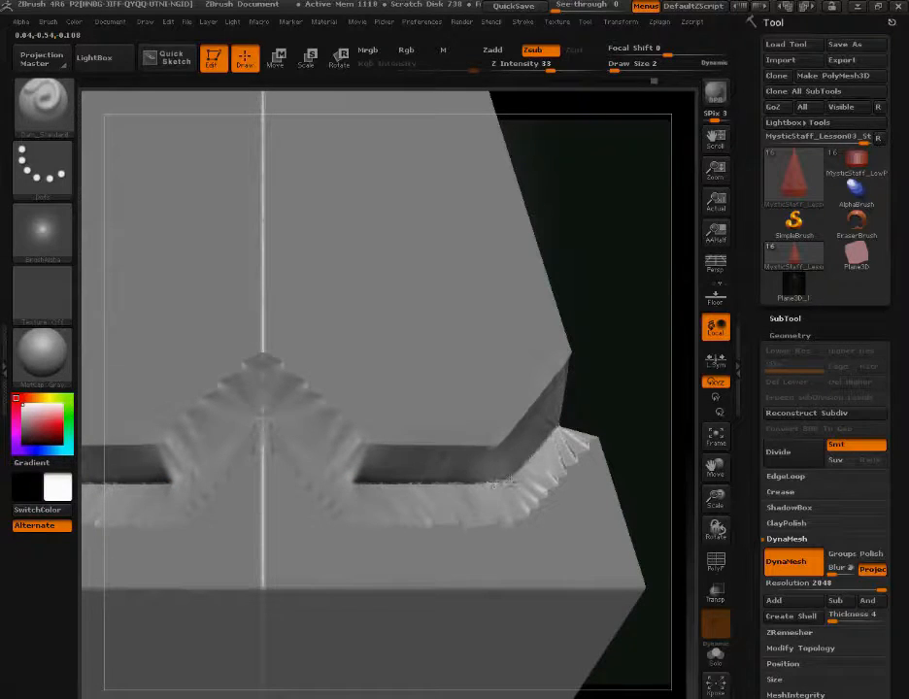
# Step: Recalculate the top piece's DynaMesh at its 2048 resolution
pyautogui.moveTo(614, 378)
pyautogui.mouseDown()
pyautogui.moveTo(613, 391)
pyautogui.moveTo(622, 393)
pyautogui.mouseUp()
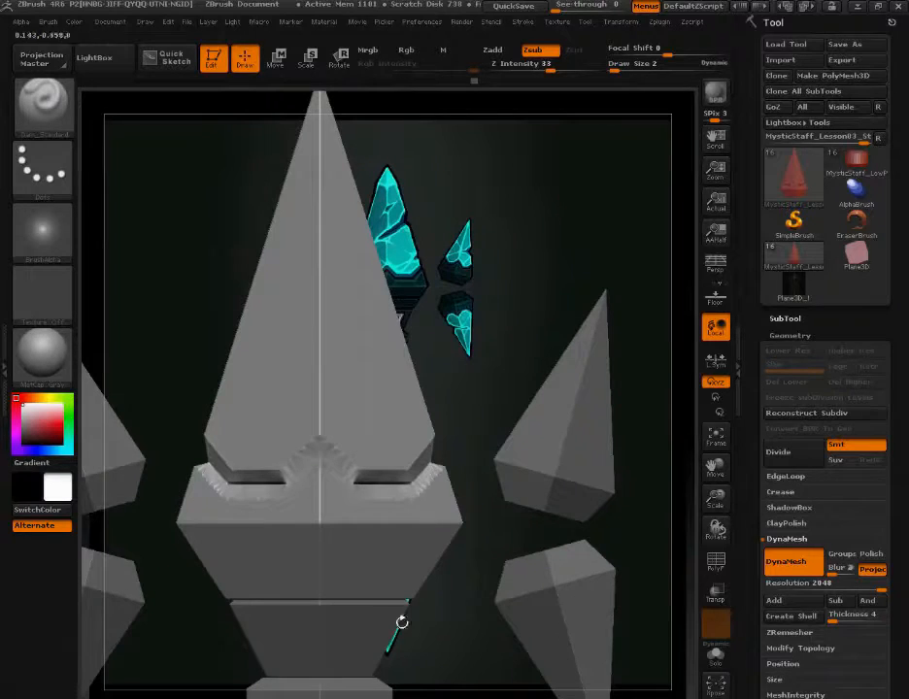
pyautogui.press('ctrl')
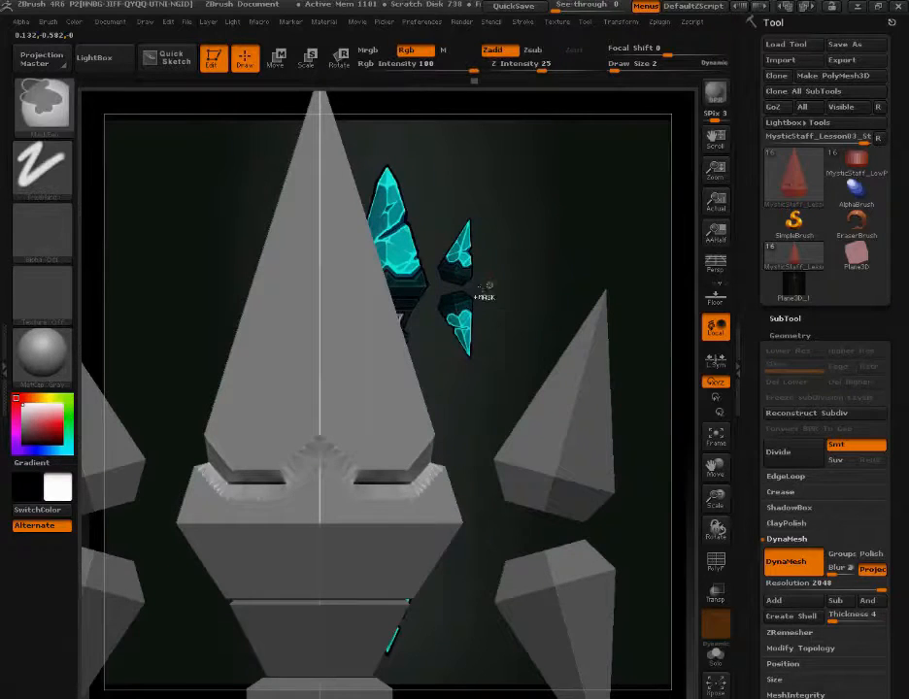
pyautogui.keyDown('ctrl'); pyautogui.moveTo(499, 419); pyautogui.dragTo(496, 421); pyautogui.keyUp('ctrl')
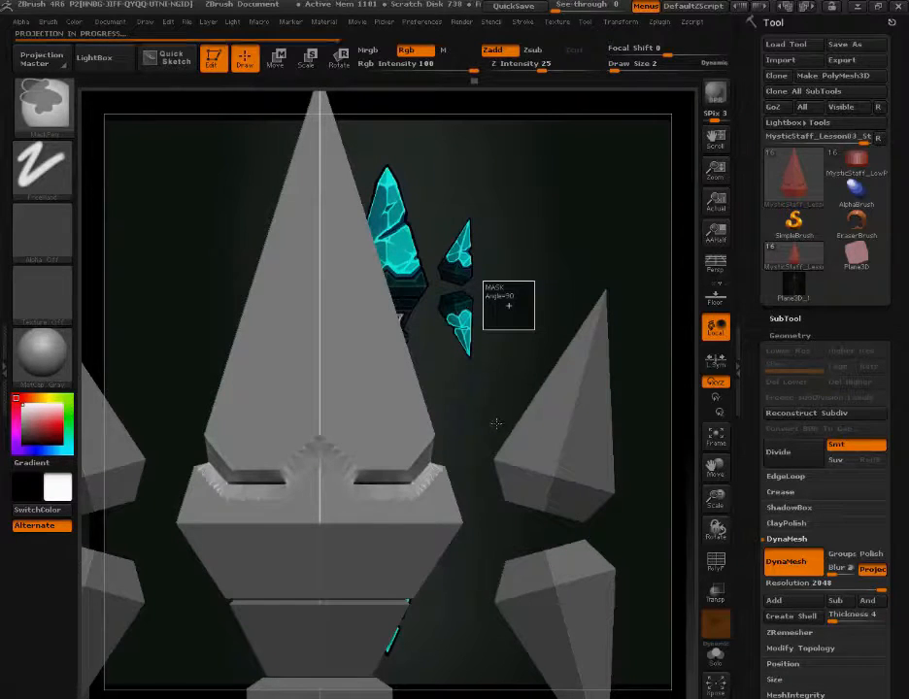
# Step: Extend the Dam_Standard crease up the outer slope and along the inner slope to the central peak
pyautogui.keyDown('alt'); pyautogui.moveTo(497, 423); pyautogui.dragTo(483, 476); pyautogui.keyUp('alt')
pyautogui.moveTo(597, 284)
pyautogui.keyDown('alt'); pyautogui.mouseDown()
pyautogui.moveTo(544, 287)
pyautogui.moveTo(574, 434)
pyautogui.mouseUp(); pyautogui.keyUp('alt')
pyautogui.moveTo(598, 374); pyautogui.dragTo(524, 417)
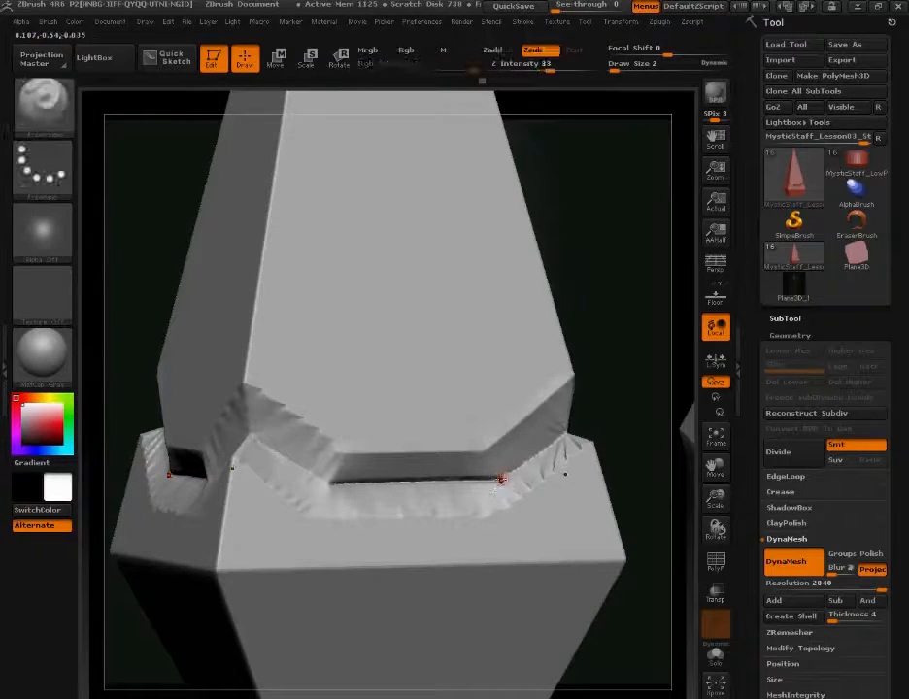
pyautogui.moveTo(502, 477); pyautogui.dragTo(510, 472)
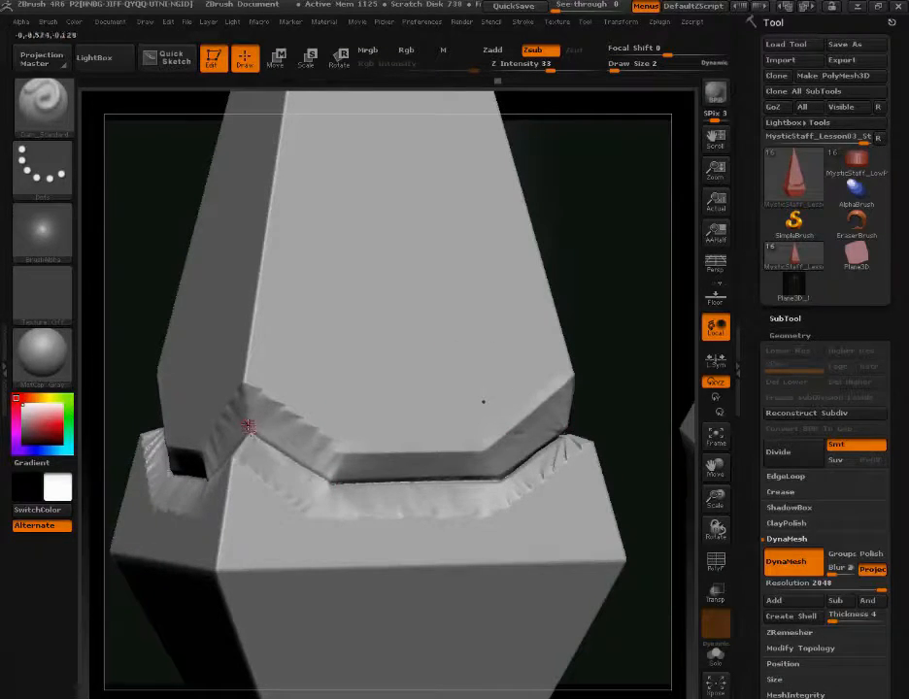
pyautogui.press('ctrl')
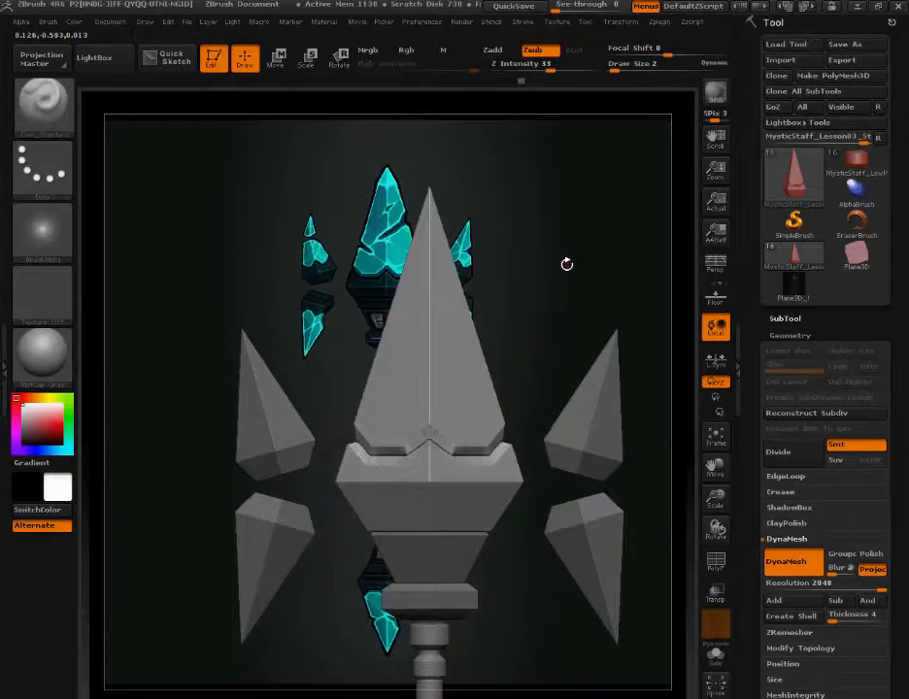
# Step: Mask the whole top piece and unmask a thin horizontal strip across the tapered section below the crystal border
pyautogui.moveTo(537, 217); pyautogui.dragTo(542, 254)
pyautogui.keyDown('alt'); pyautogui.moveTo(537, 594); pyautogui.dragTo(557, 662); pyautogui.keyUp('alt')
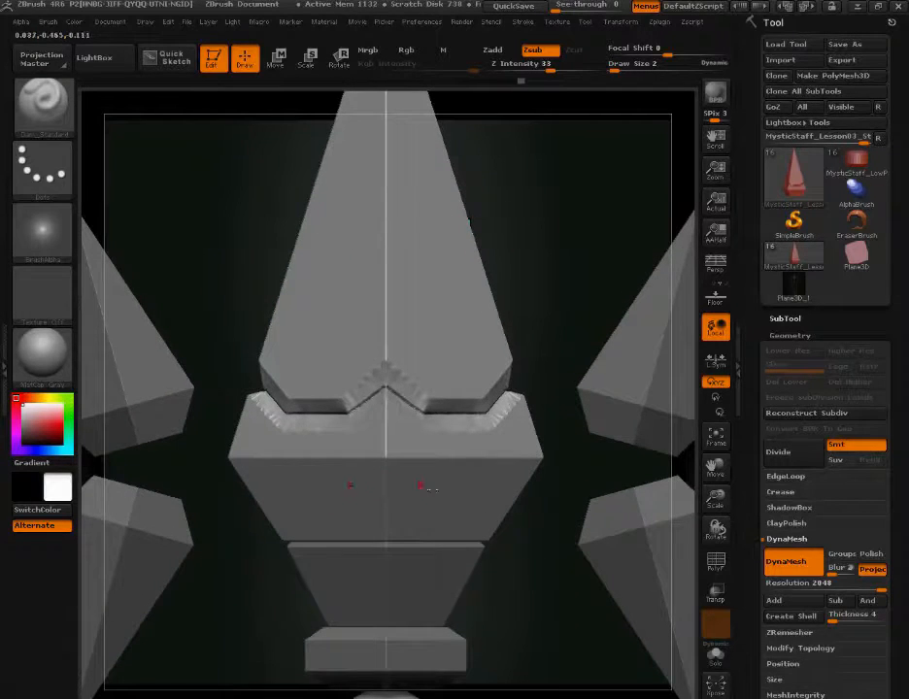
pyautogui.moveTo(501, 549); pyautogui.dragTo(520, 601)
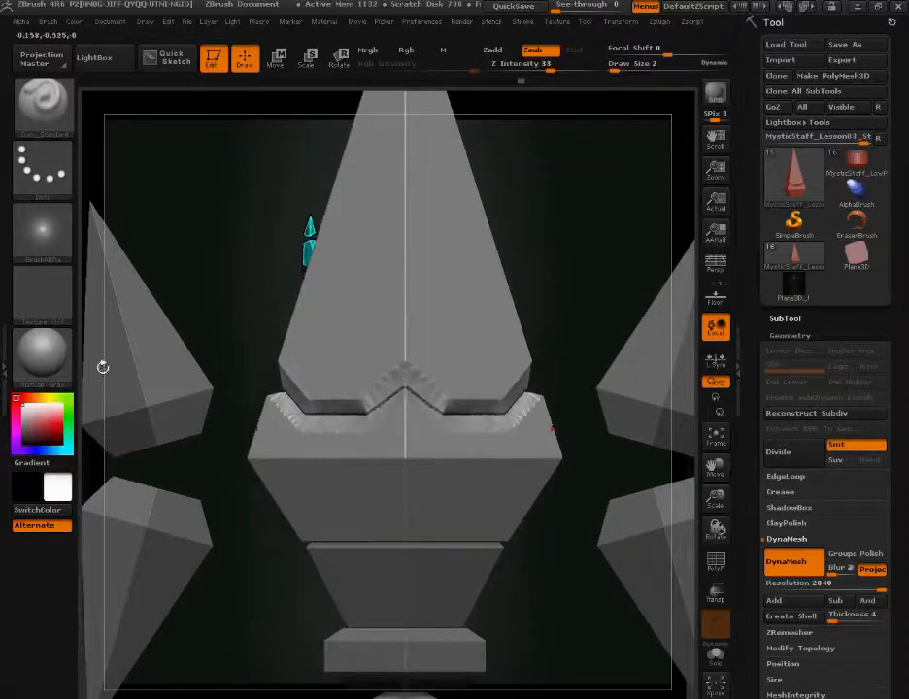
pyautogui.keyDown('ctrl'); pyautogui.click(553, 527); pyautogui.keyUp('ctrl')
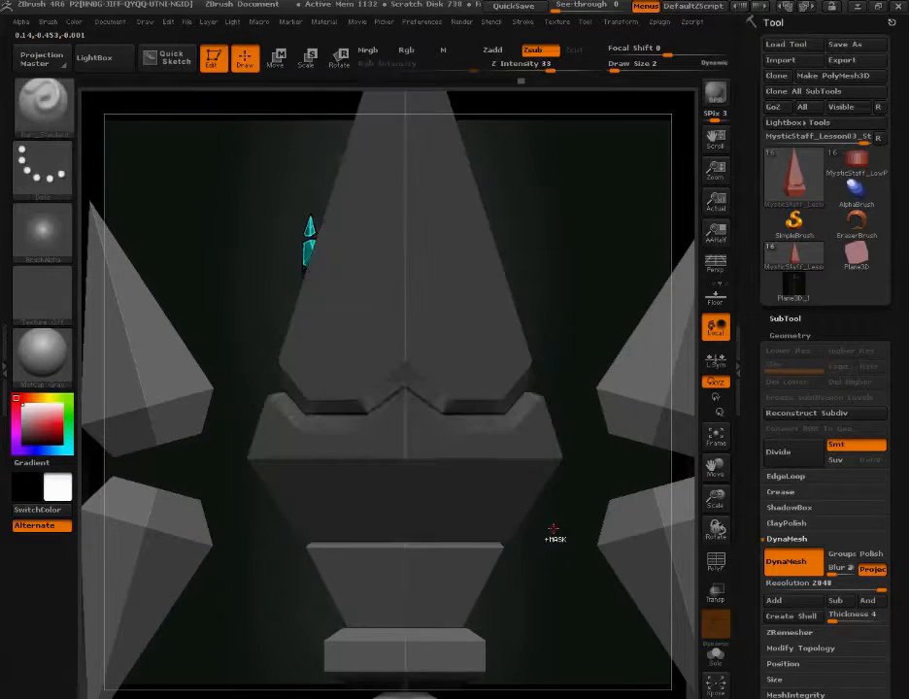
pyautogui.click(41, 97)
pyautogui.click(298, 336)
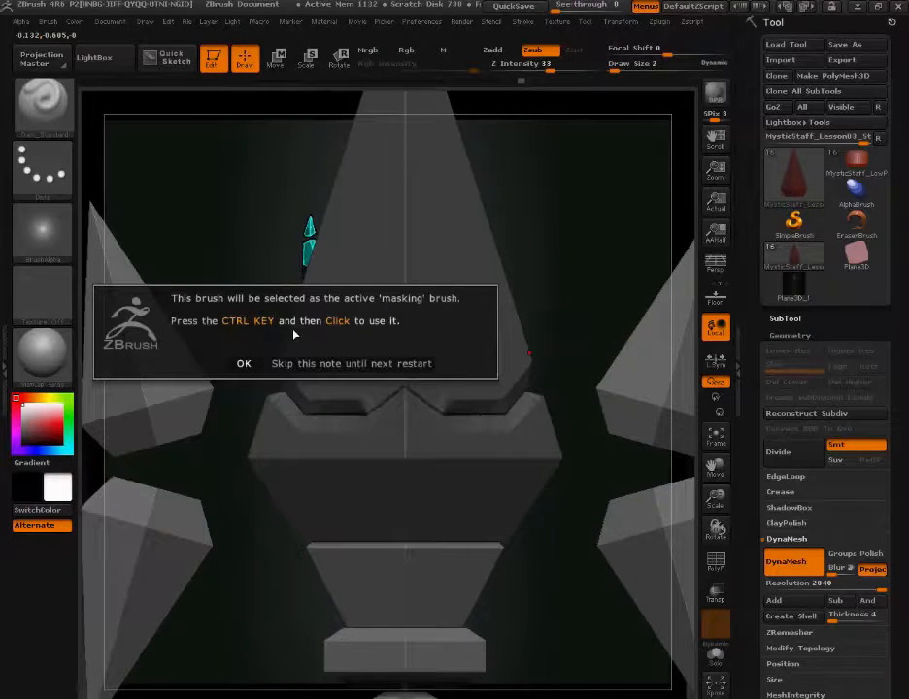
pyautogui.click(241, 364)
pyautogui.moveTo(262, 493)
pyautogui.keyDown('ctrl'); pyautogui.mouseDown()
pyautogui.moveTo(564, 494)
pyautogui.moveTo(558, 514)
pyautogui.mouseUp(); pyautogui.keyUp('ctrl')
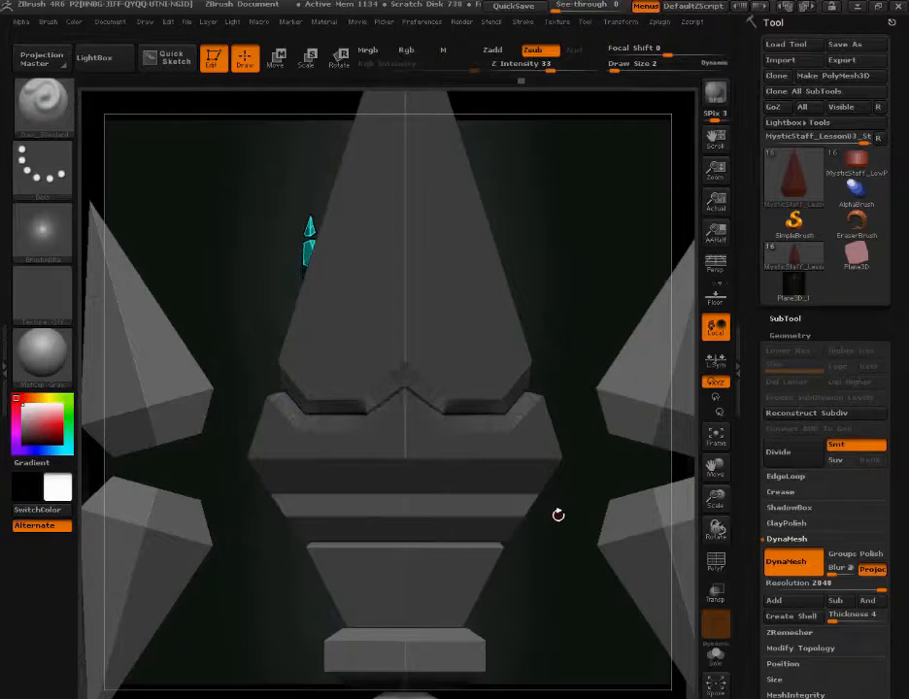
# Step: Pinch the unmasked strip into a horizontal groove with the Pinch brush at draw size 24, repeating the stroke
pyautogui.keyDown('alt'); pyautogui.moveTo(557, 562); pyautogui.dragTo(558, 547); pyautogui.keyUp('alt')
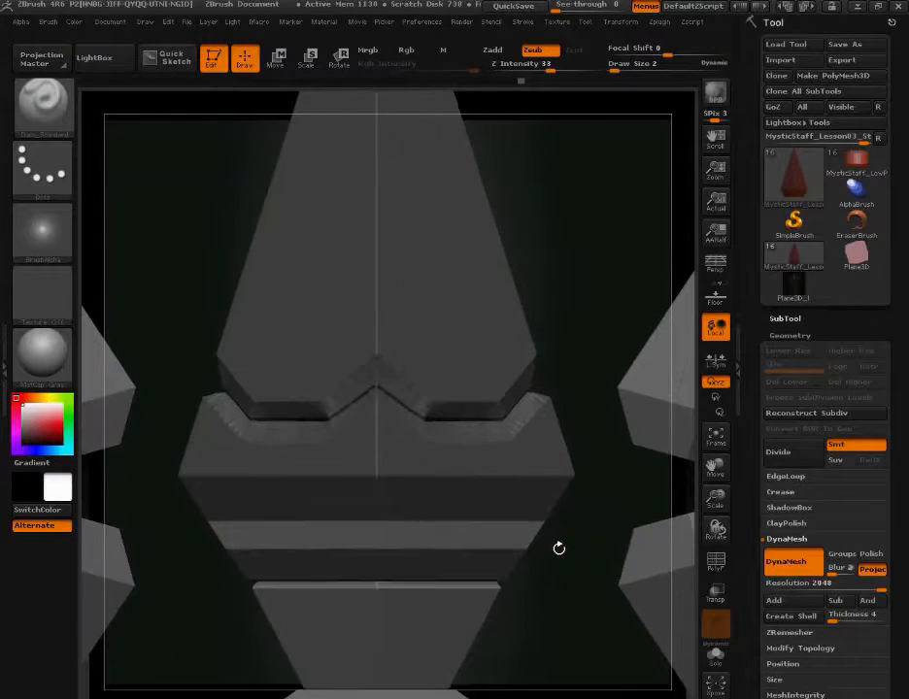
pyautogui.press('b')
pyautogui.press('p')
pyautogui.press('i')
pyautogui.press('s')
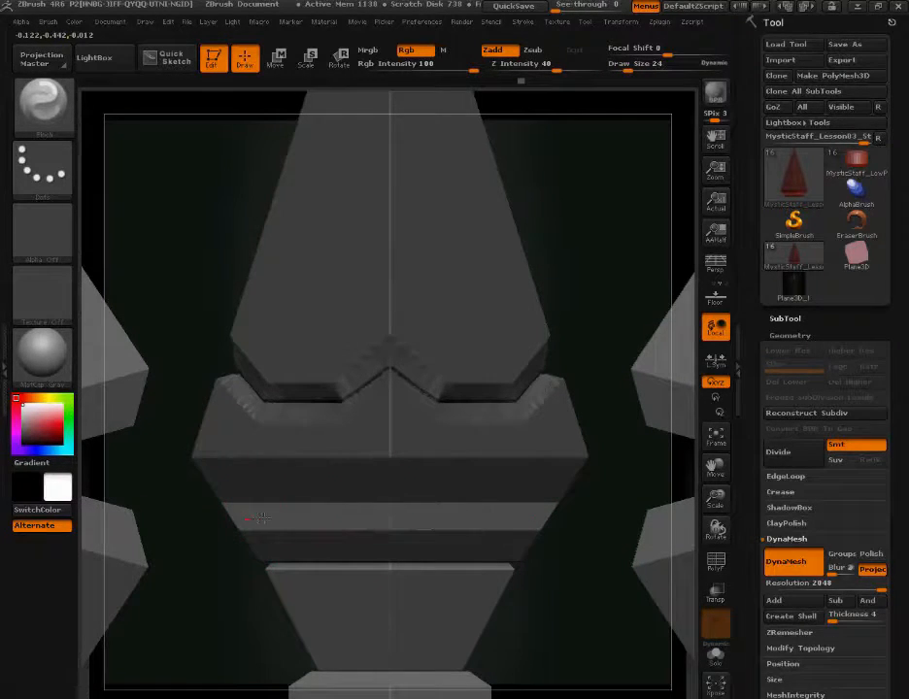
pyautogui.moveTo(255, 517); pyautogui.dragTo(640, 524)
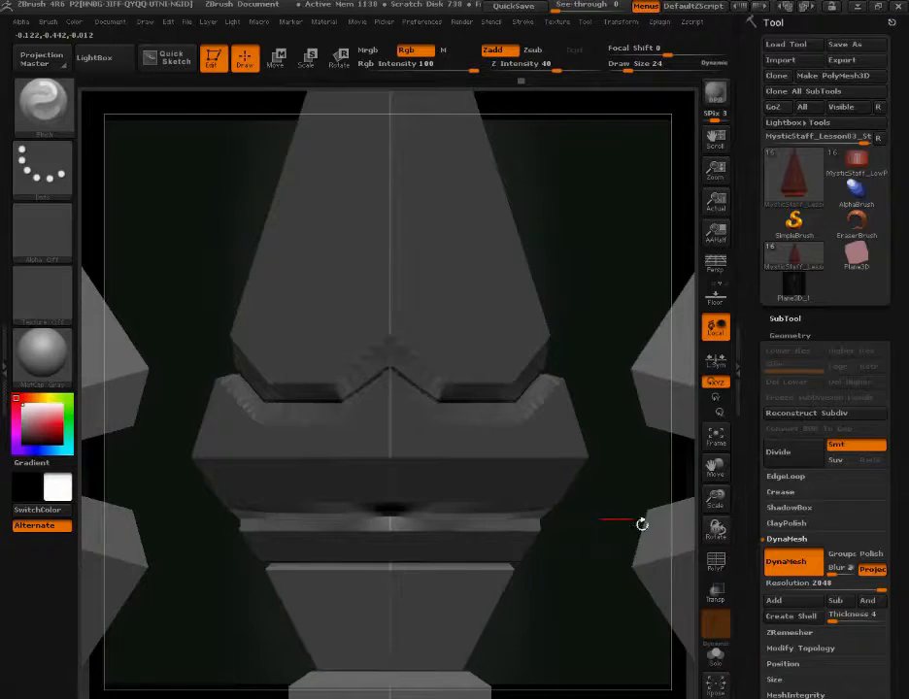
pyautogui.press('1')
pyautogui.press('1')
pyautogui.press('1')
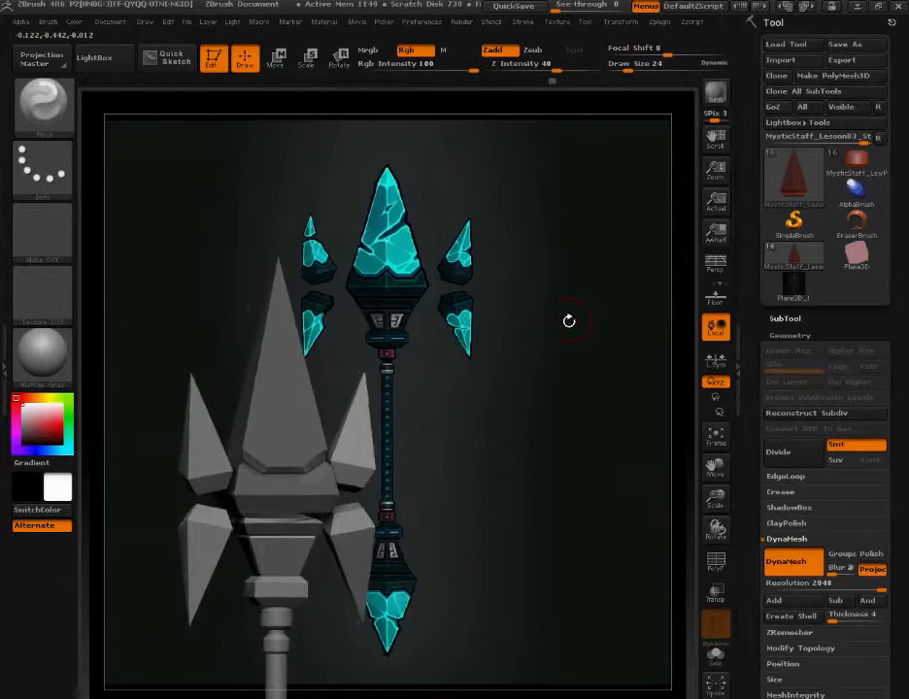
# Step: Clear the mask and recalculate the top piece's DynaMesh with the new groove
pyautogui.moveTo(568, 320)
pyautogui.mouseDown()
pyautogui.moveTo(568, 488)
pyautogui.moveTo(582, 493)
pyautogui.moveTo(398, 490)
pyautogui.moveTo(534, 474)
pyautogui.mouseUp()
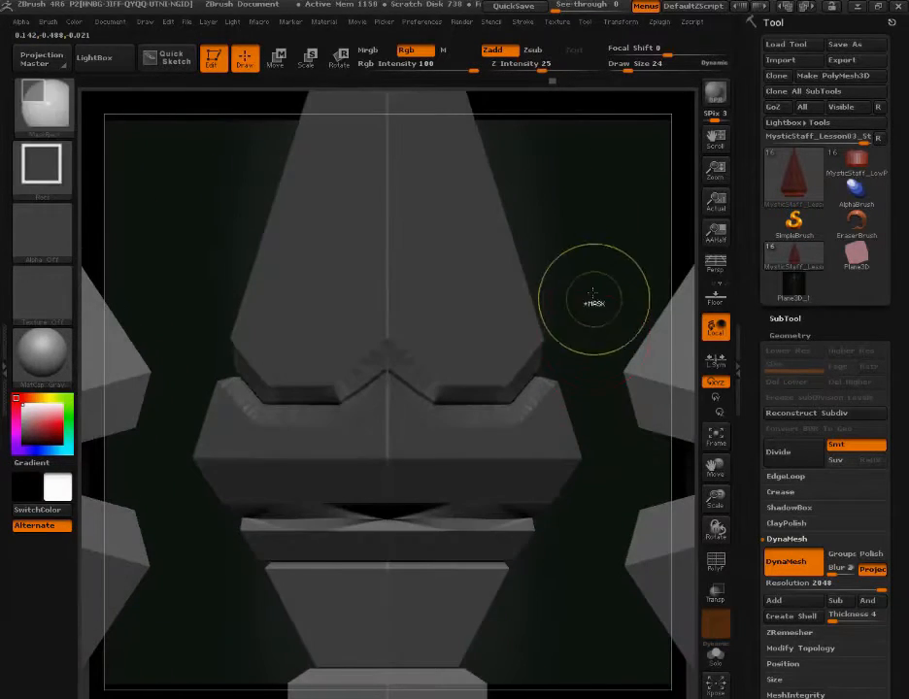
pyautogui.keyDown('ctrl'); pyautogui.click(594, 294); pyautogui.keyUp('ctrl')
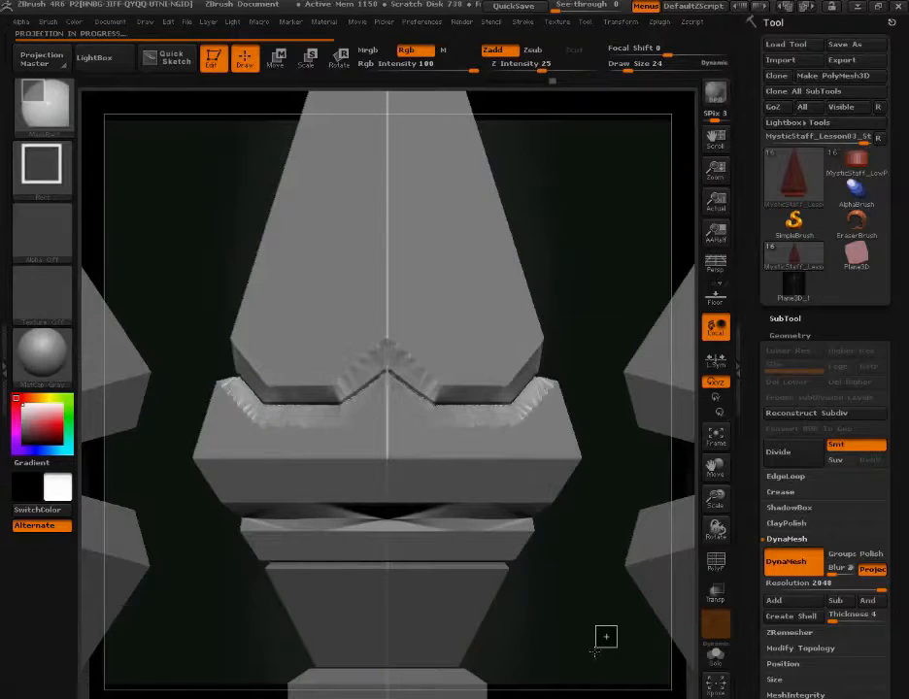
pyautogui.moveTo(576, 626)
pyautogui.mouseDown()
pyautogui.moveTo(580, 611)
pyautogui.moveTo(555, 624)
pyautogui.moveTo(636, 583)
pyautogui.mouseUp()
# Step: Mask the top piece and smooth along the ledge below the crystal border's groove with a reduced Smooth brush
pyautogui.press('s')
pyautogui.moveTo(239, 627); pyautogui.dragTo(225, 627)
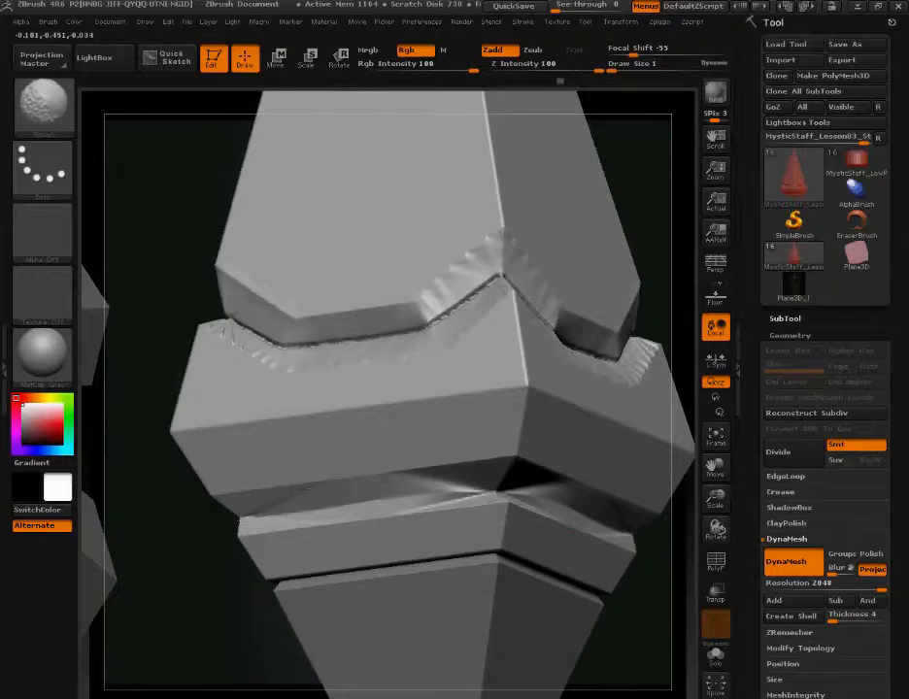
pyautogui.press('s')
pyautogui.moveTo(153, 405); pyautogui.dragTo(158, 405)
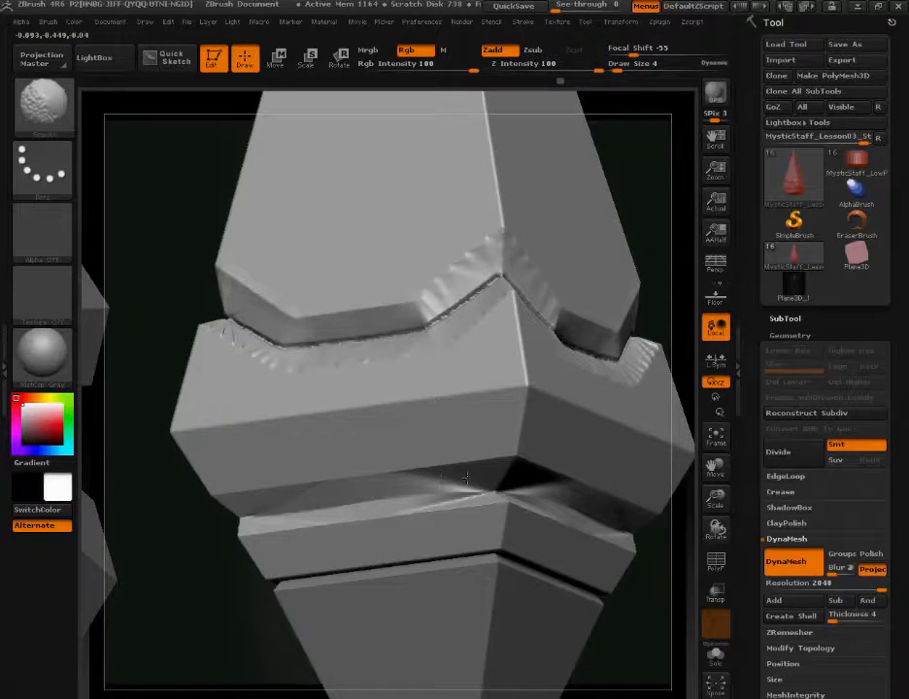
pyautogui.moveTo(188, 622)
pyautogui.mouseDown()
pyautogui.moveTo(217, 583)
pyautogui.moveTo(193, 626)
pyautogui.mouseUp()
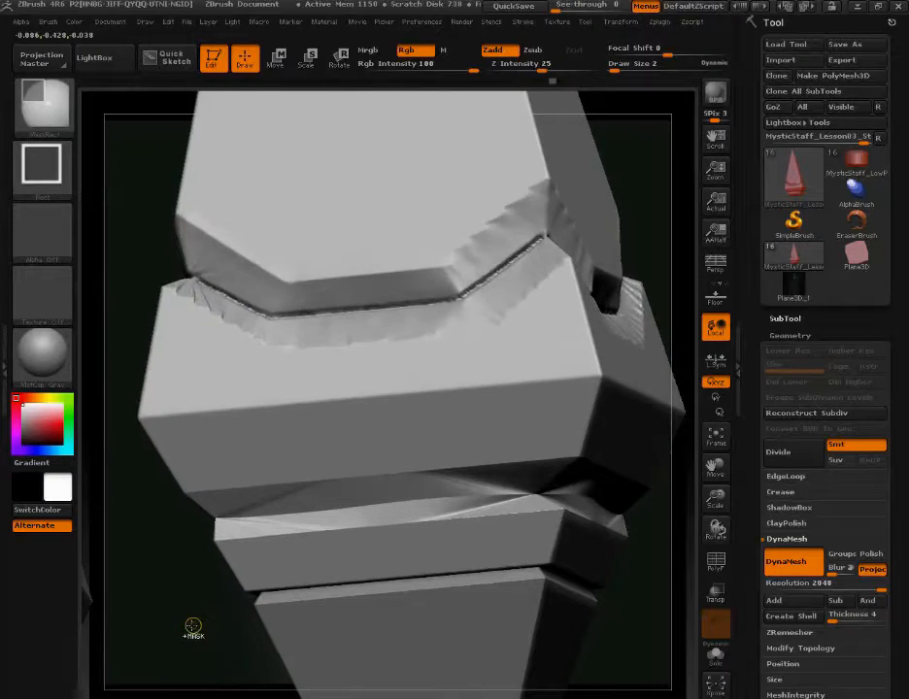
pyautogui.keyDown('ctrl'); pyautogui.click(193, 626); pyautogui.keyUp('ctrl')
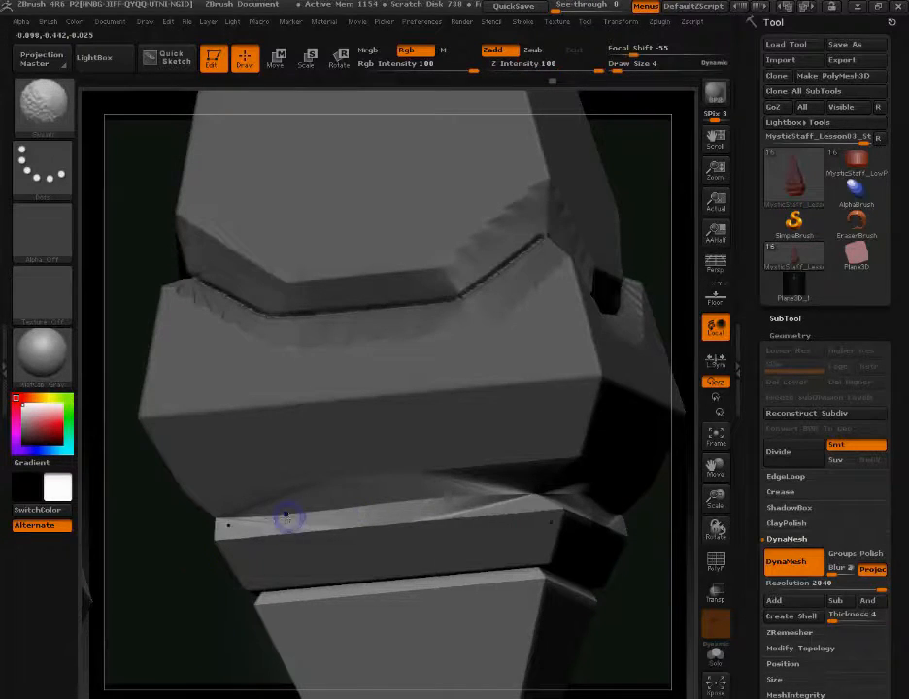
pyautogui.press('s')
pyautogui.moveTo(191, 544); pyautogui.dragTo(203, 544)
pyautogui.moveTo(246, 515)
pyautogui.keyDown('shift'); pyautogui.mouseDown()
pyautogui.moveTo(216, 510)
pyautogui.moveTo(399, 507)
pyautogui.moveTo(380, 523)
pyautogui.moveTo(463, 490)
pyautogui.mouseUp(); pyautogui.keyUp('shift')
pyautogui.keyDown('shift'); pyautogui.moveTo(379, 510); pyautogui.dragTo(310, 523); pyautogui.keyUp('shift')
pyautogui.moveTo(218, 626)
pyautogui.mouseDown()
pyautogui.moveTo(163, 631)
pyautogui.moveTo(231, 646)
pyautogui.mouseUp()
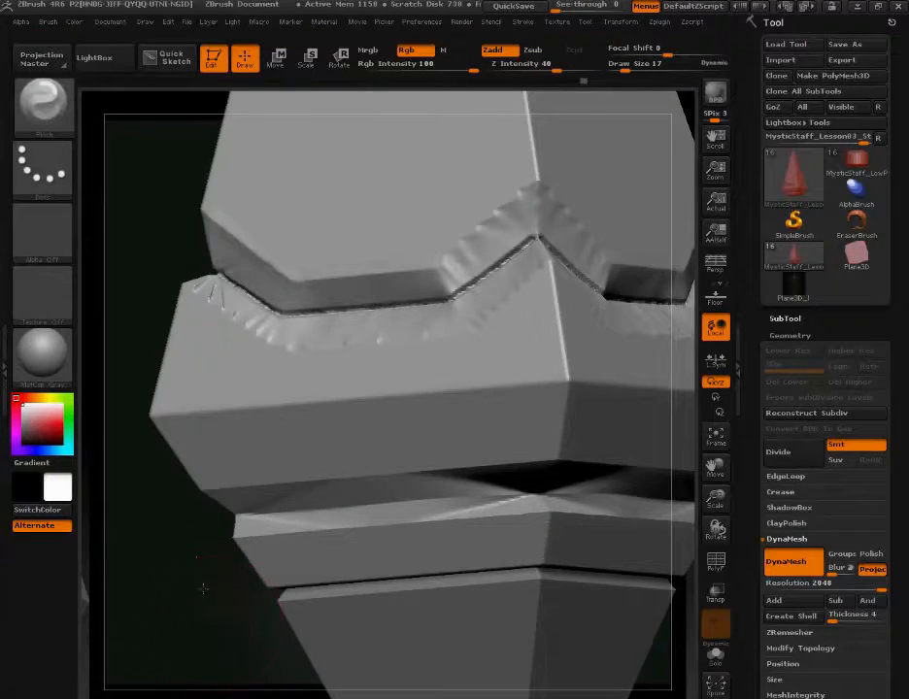
# Step: Load the ZTool whose name begins with MysticStaff_Lesson03_Fi from the Lesson_03 folder in Stylized Weapon Creation
pyautogui.keyDown('alt'); pyautogui.moveTo(203, 588); pyautogui.dragTo(215, 525); pyautogui.keyUp('alt')
pyautogui.keyDown('shift'); pyautogui.moveTo(562, 227); pyautogui.dragTo(540, 390); pyautogui.keyUp('shift')
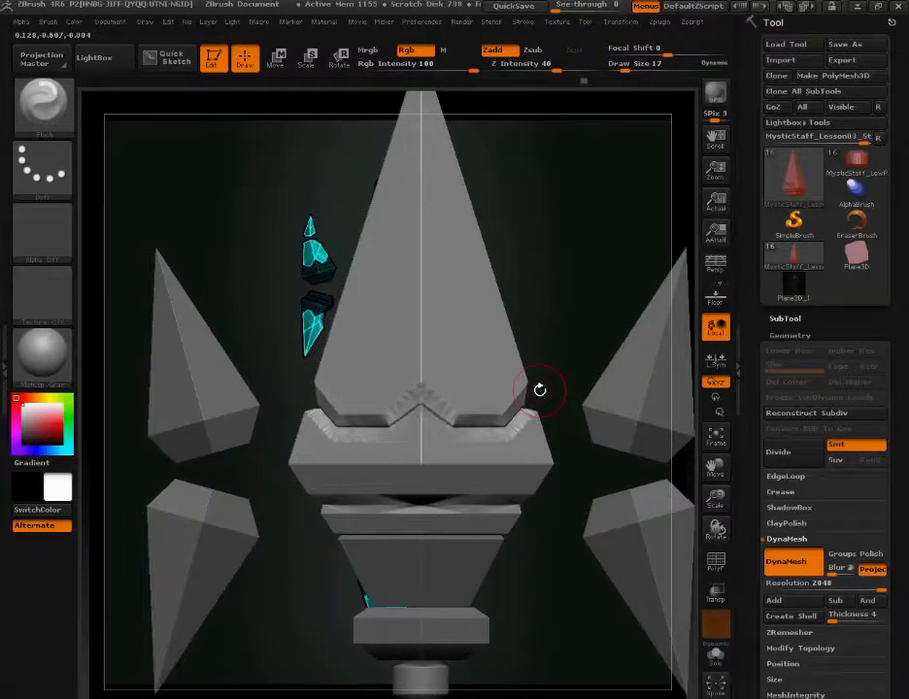
pyautogui.click(785, 44)
pyautogui.click(263, 31)
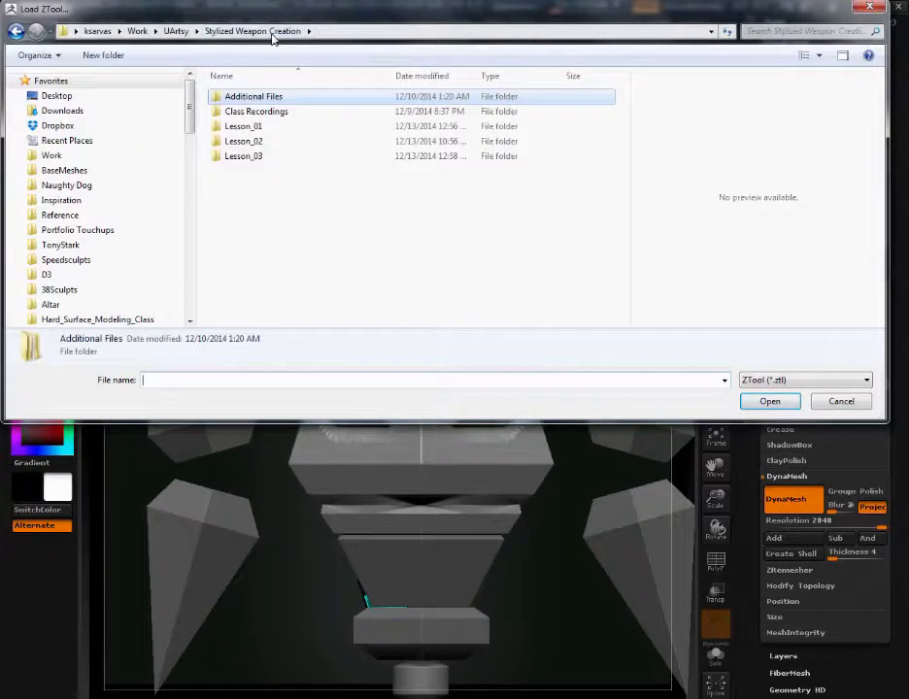
pyautogui.doubleClick(254, 157)
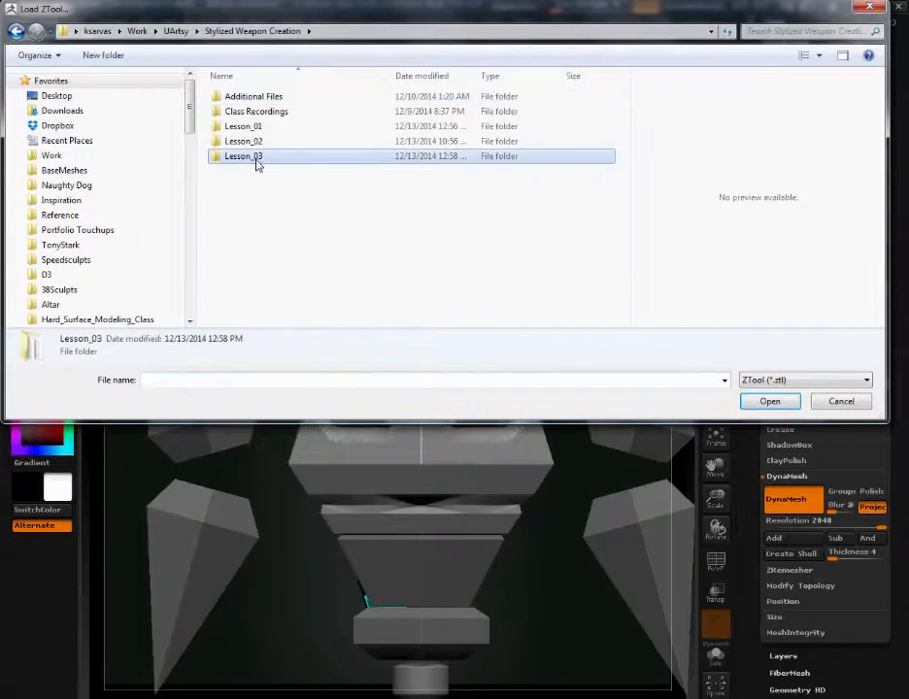
pyautogui.doubleClick(334, 101)
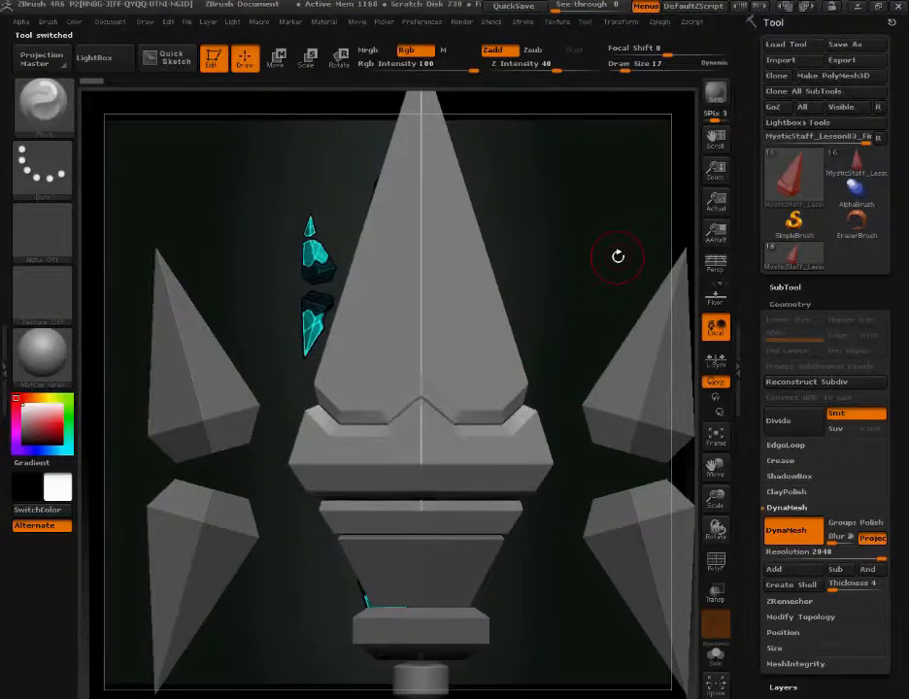
# Step: Examine the loaded staff's top piece and overall silhouette against the concept image
pyautogui.keyDown('alt'); pyautogui.moveTo(617, 256); pyautogui.dragTo(540, 152); pyautogui.keyUp('alt')
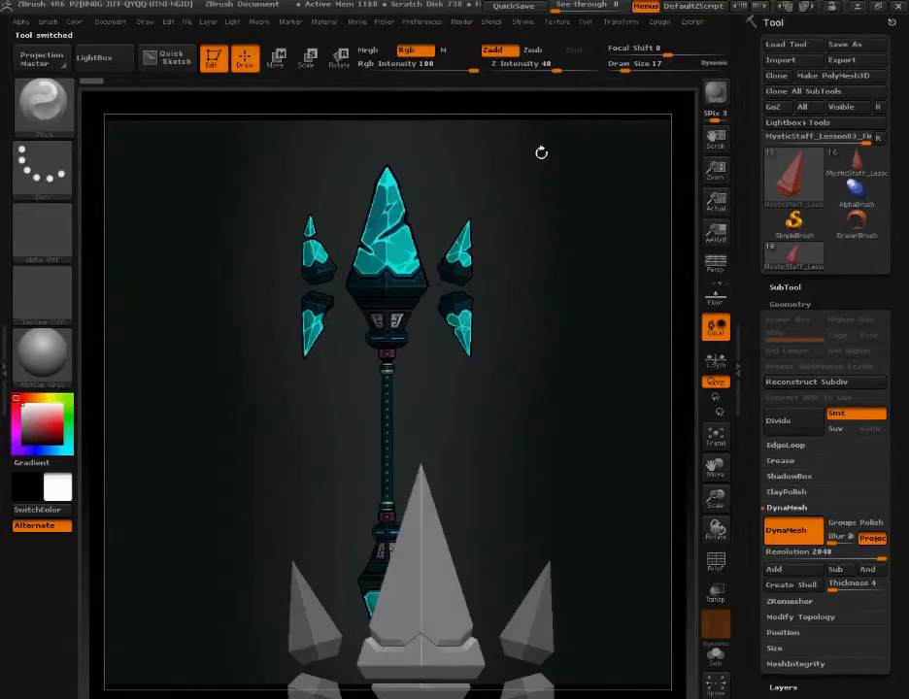
pyautogui.moveTo(540, 379)
pyautogui.keyDown('alt'); pyautogui.mouseDown()
pyautogui.moveTo(524, 184)
pyautogui.moveTo(534, 400)
pyautogui.mouseUp(); pyautogui.keyUp('alt')
pyautogui.keyDown('alt'); pyautogui.moveTo(522, 519); pyautogui.dragTo(518, 580); pyautogui.keyUp('alt')
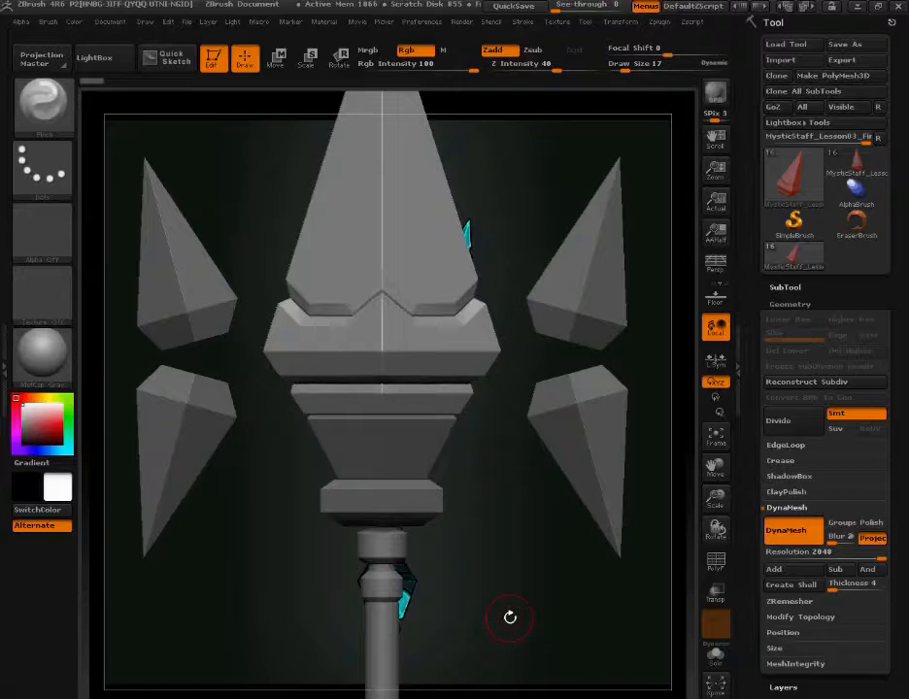
pyautogui.moveTo(495, 542); pyautogui.dragTo(557, 515)
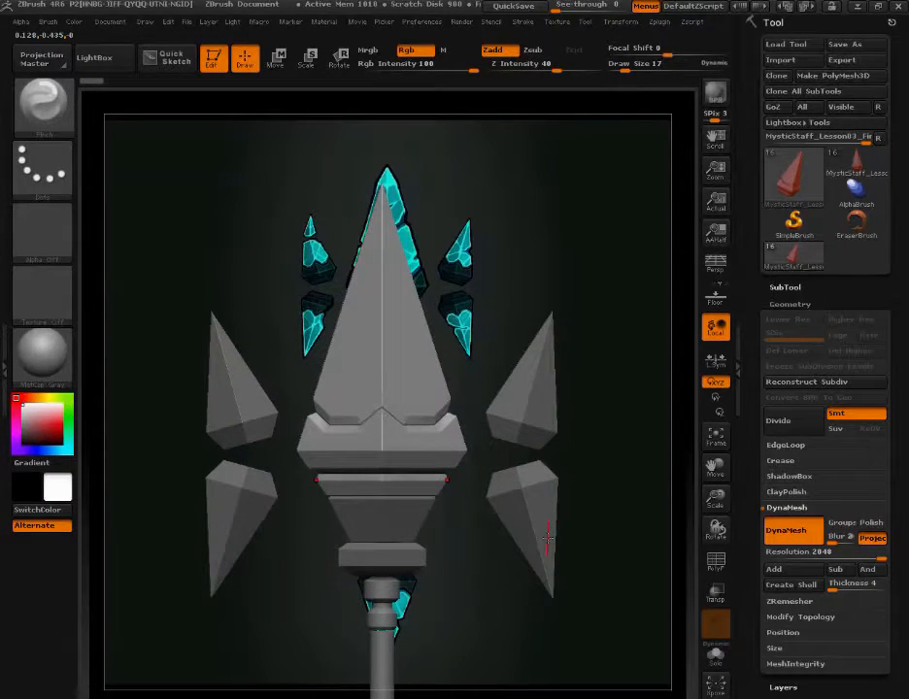
pyautogui.moveTo(570, 432); pyautogui.dragTo(587, 464)
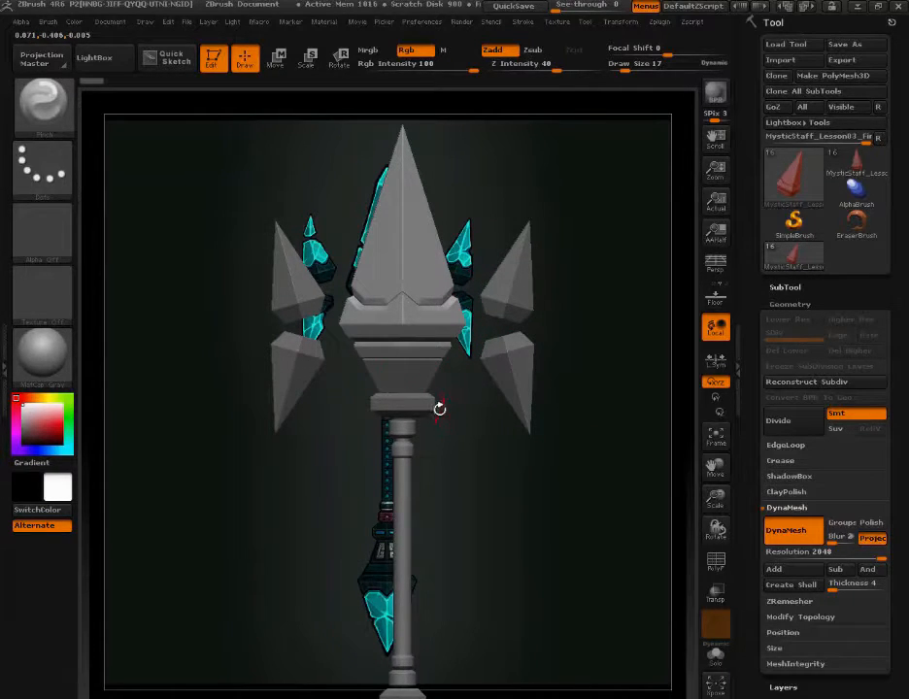
pyautogui.moveTo(458, 430); pyautogui.dragTo(574, 450)
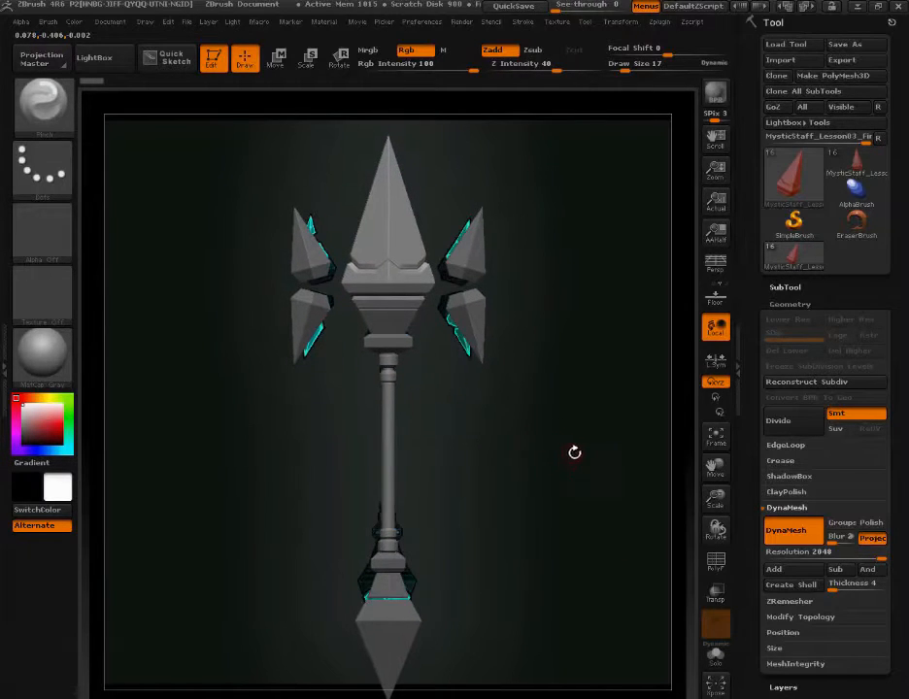